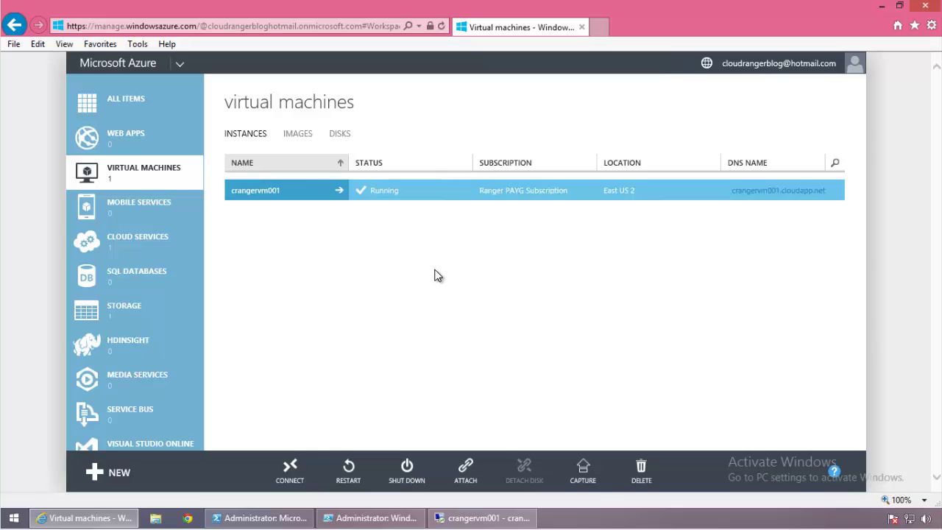
- Review the dashboard of the crangervm001 virtual machine, including its size and disks, and return to the instance list
{"action": "left_click", "coordinate": [295, 197]}
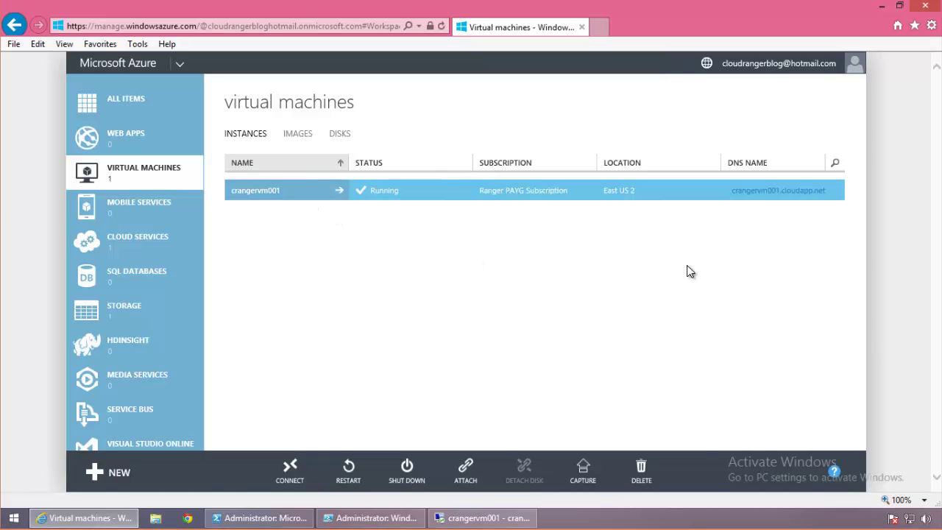
{"action": "left_click_drag", "start_coordinate": [936, 185], "coordinate": [934, 336]}
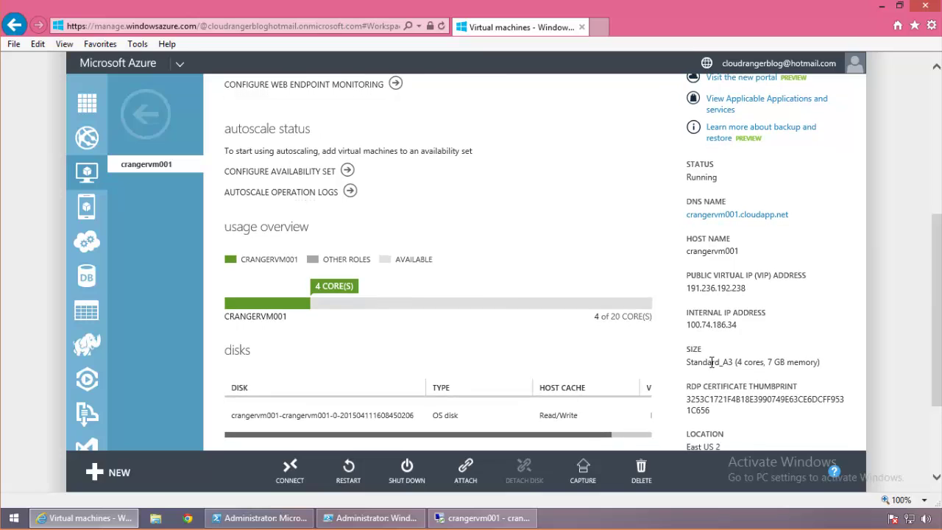
{"action": "left_click", "coordinate": [936, 100]}
{"action": "left_click", "coordinate": [146, 115]}
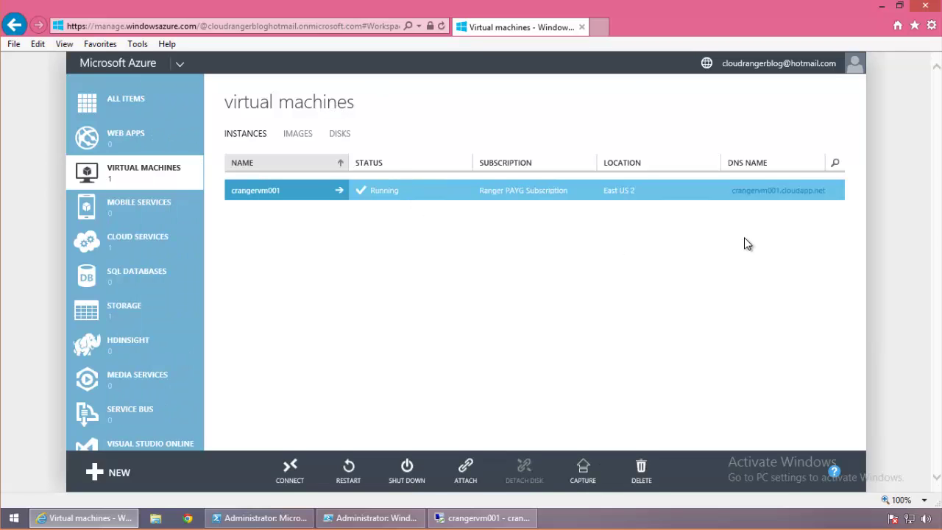
- Check the virtual machine images and the OS disk attached to crangervm001, and return to the instances
{"action": "left_click", "coordinate": [297, 134]}
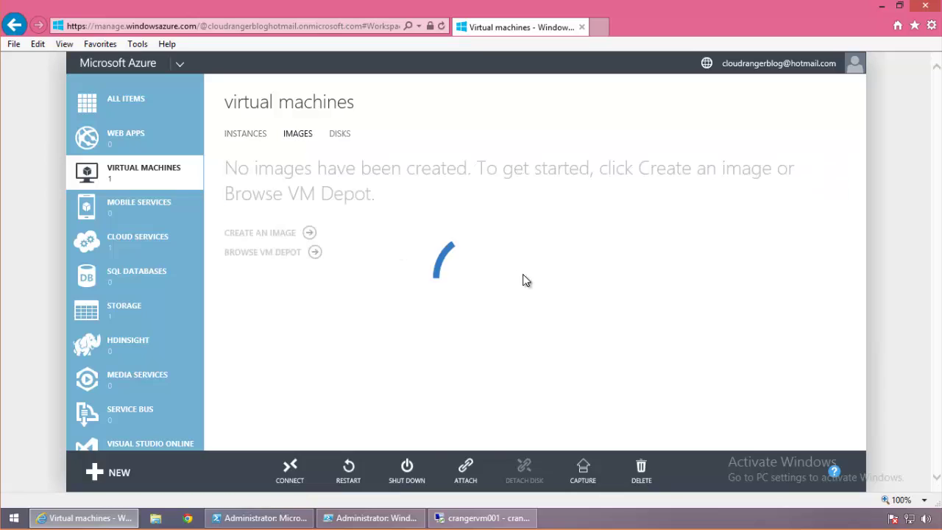
{"action": "left_click", "coordinate": [339, 134]}
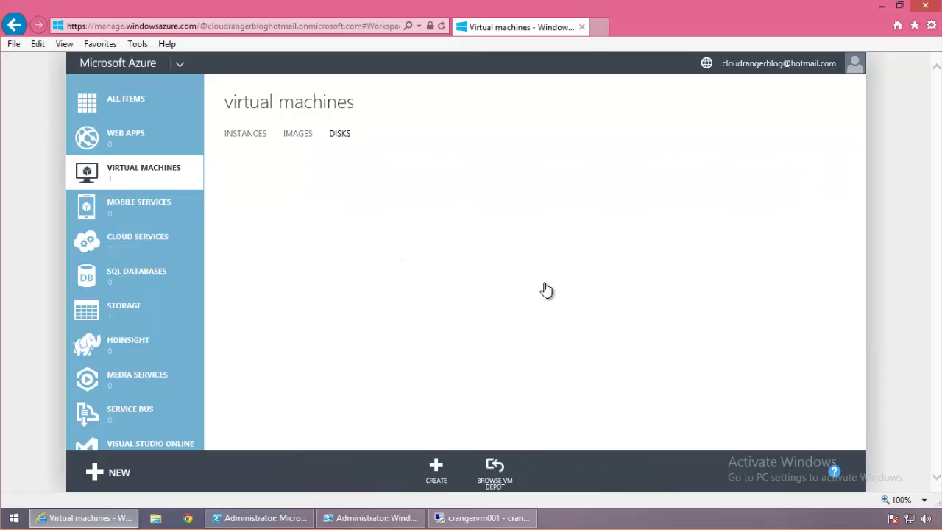
{"action": "left_click", "coordinate": [264, 191]}
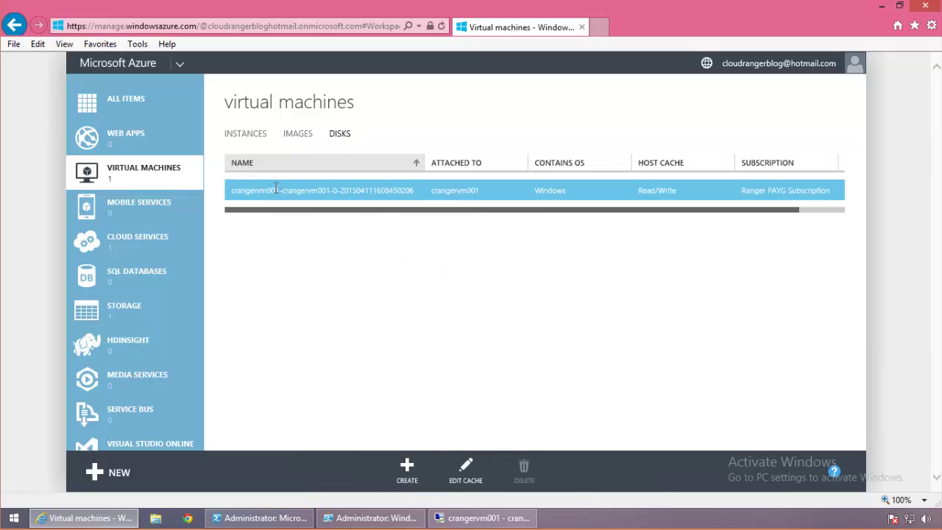
{"action": "left_click", "coordinate": [259, 135]}
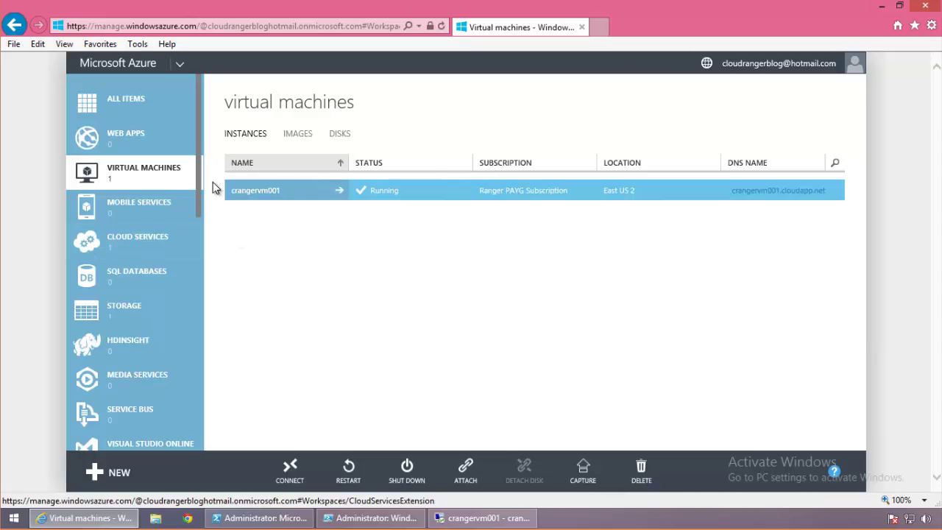
- Locate the crangervm001-crangervm001-2015-04-11.vhd file in the vhds container of the rangerstore storage account and select it
{"action": "left_click", "coordinate": [135, 313]}
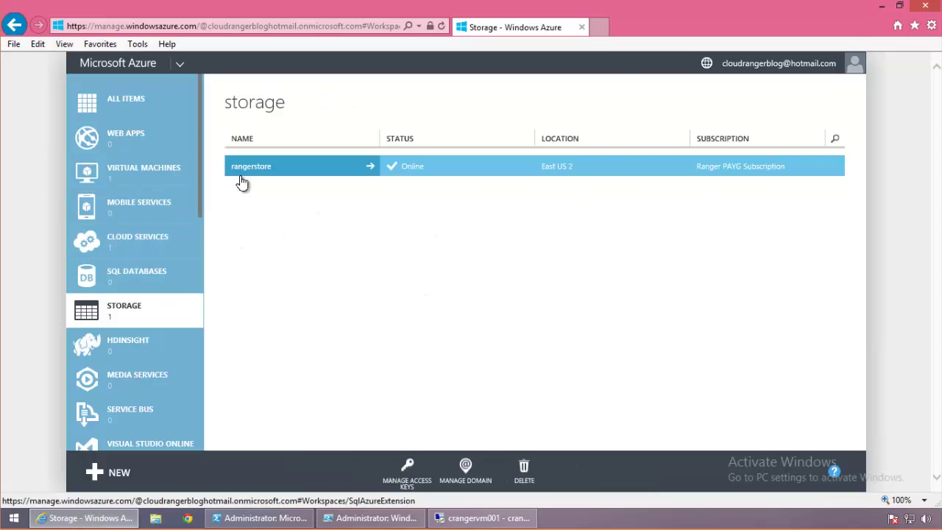
{"action": "left_click", "coordinate": [268, 173]}
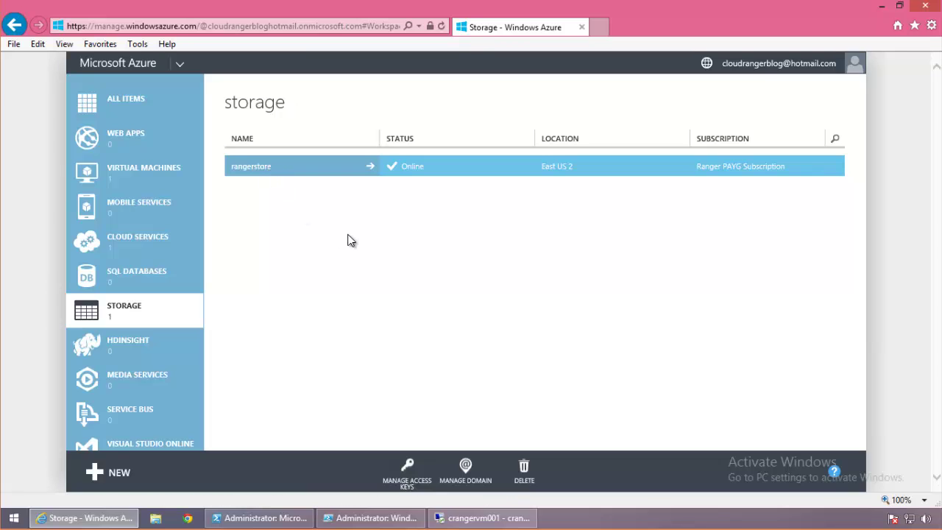
{"action": "left_click", "coordinate": [442, 143]}
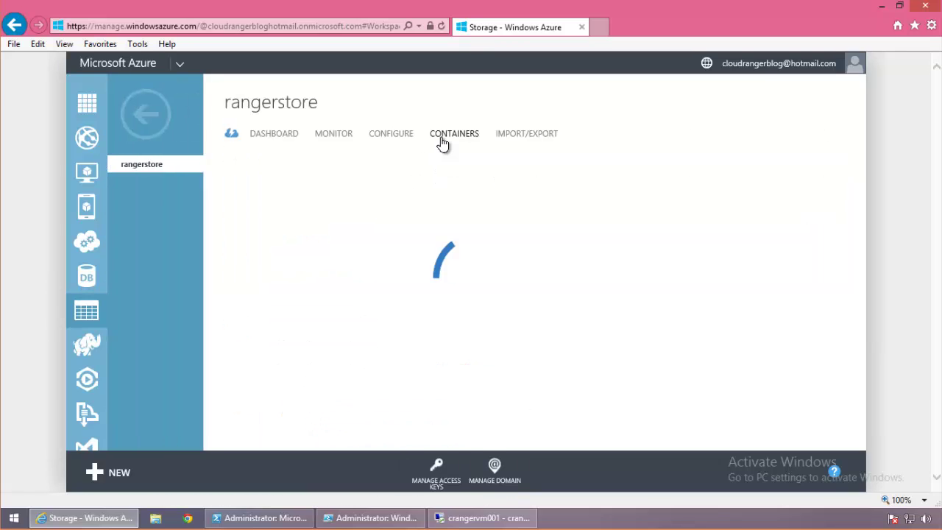
{"action": "left_click", "coordinate": [421, 190]}
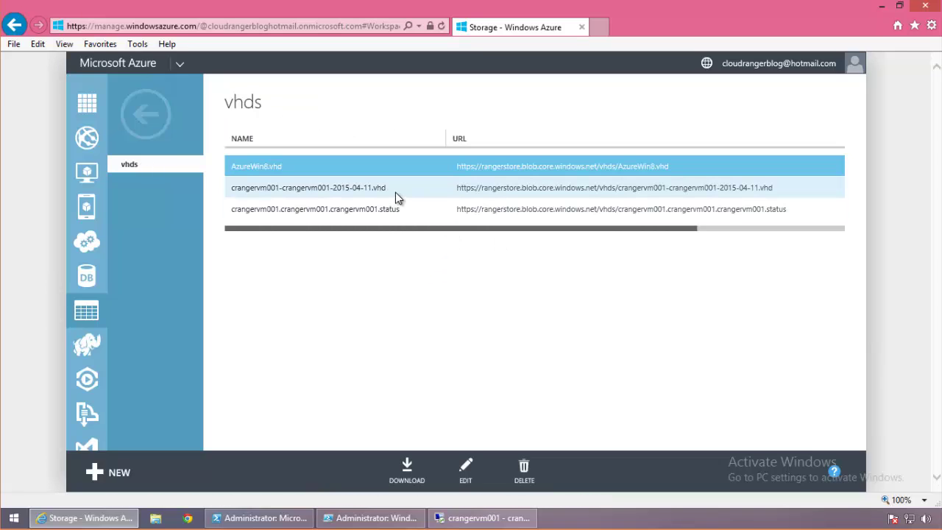
{"action": "left_click_drag", "start_coordinate": [395, 192], "coordinate": [318, 190]}
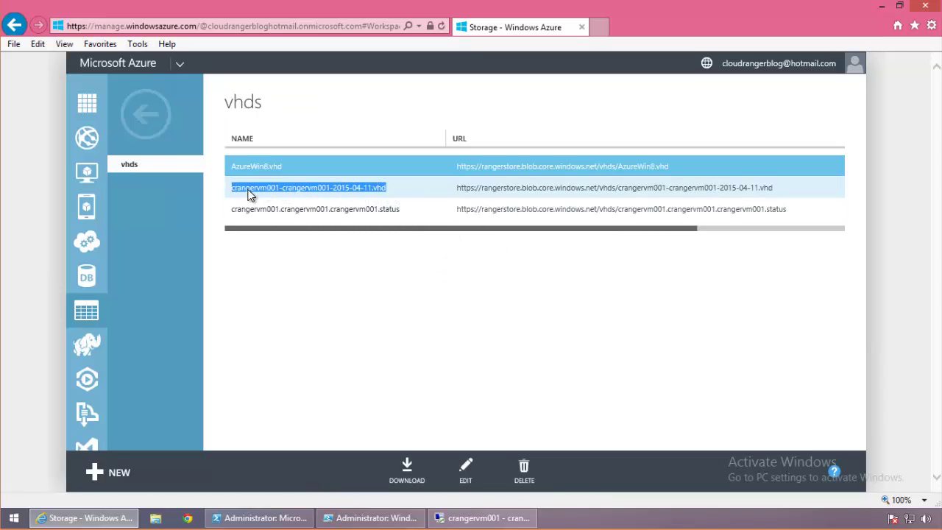
{"action": "left_click_drag", "start_coordinate": [248, 194], "coordinate": [245, 192]}
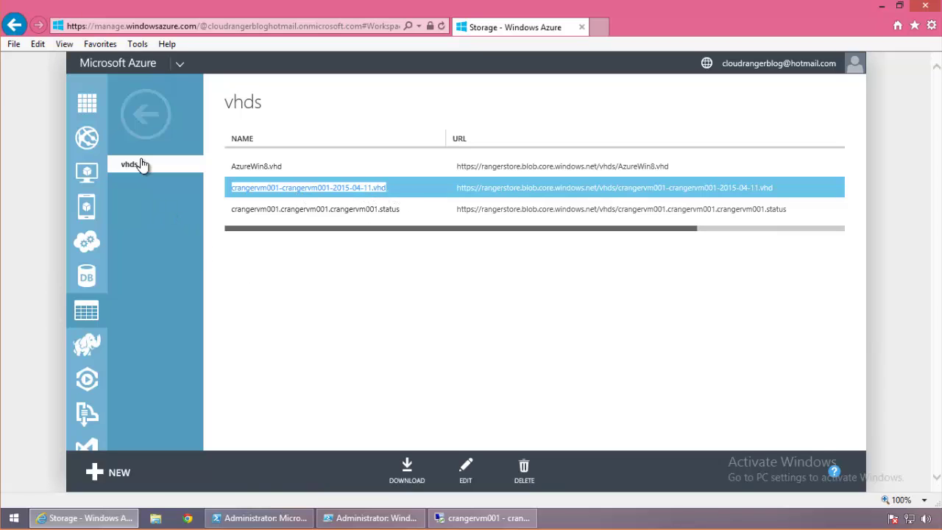
- Look through the list of Azure services and all items, and return to the virtual machine instances
{"action": "left_click", "coordinate": [87, 315]}
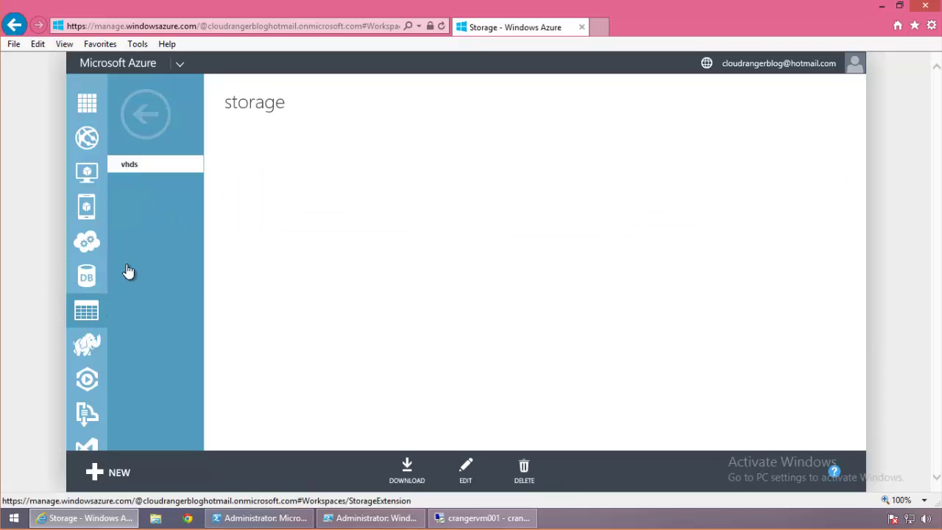
{"action": "scroll", "coordinate": [183, 304], "scroll_direction": "down", "scroll_amount": 5}
{"action": "scroll", "coordinate": [183, 304], "scroll_direction": "down", "scroll_amount": 3}
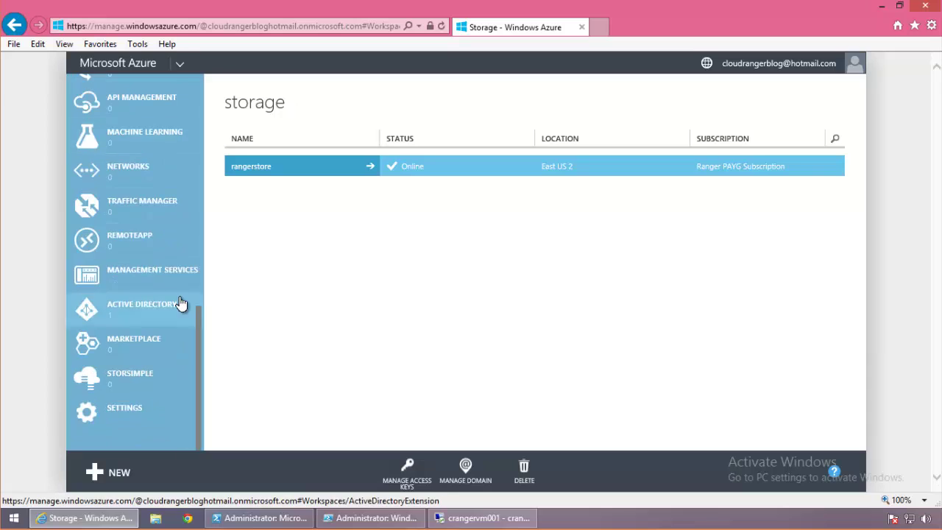
{"action": "scroll", "coordinate": [178, 298], "scroll_direction": "up", "scroll_amount": 10}
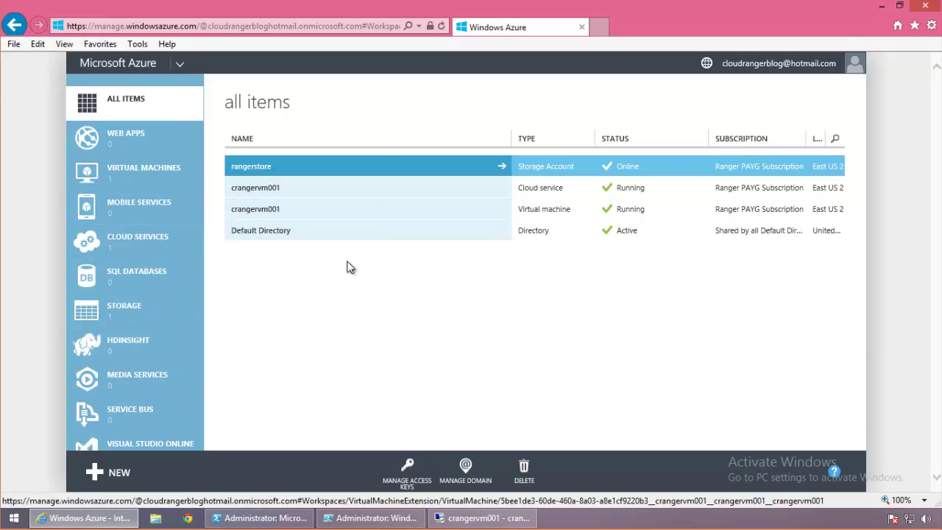
{"action": "left_click", "coordinate": [177, 243]}
{"action": "left_click", "coordinate": [155, 179]}
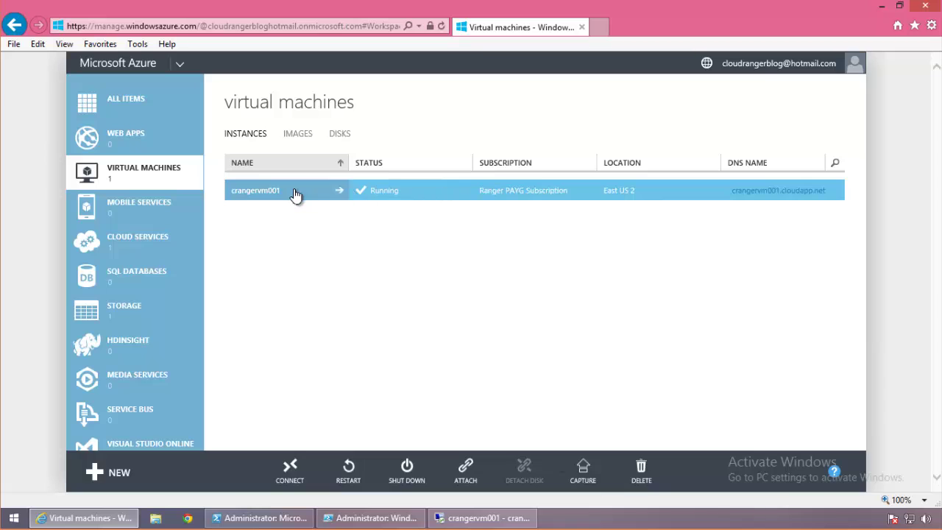
- Switch to the crangervm001 Remote Desktop session and open the My App folder on the C: drive
{"action": "left_click", "coordinate": [478, 519]}
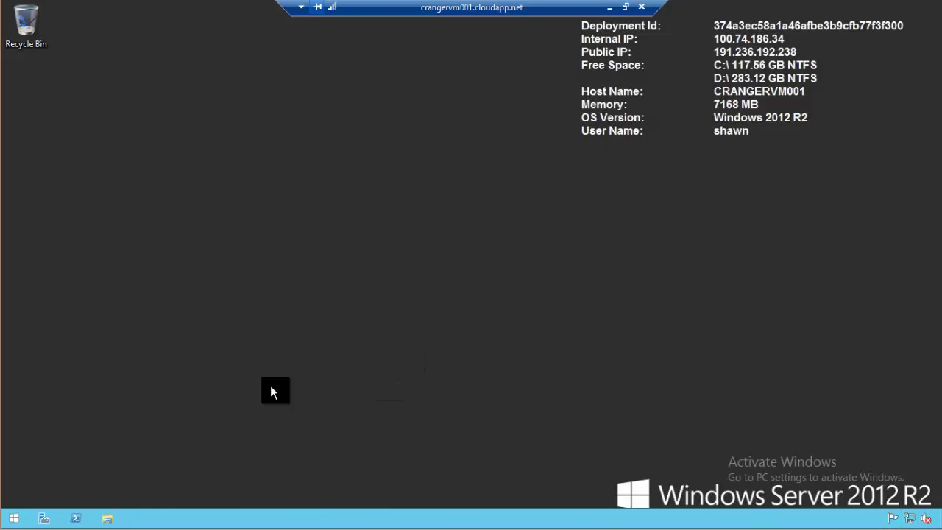
{"action": "left_click", "coordinate": [108, 518]}
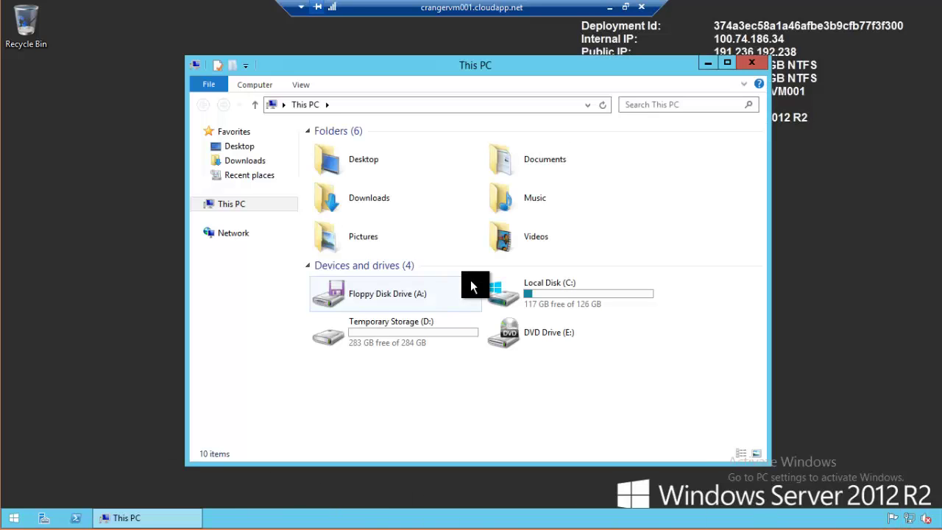
{"action": "double_click", "coordinate": [589, 284]}
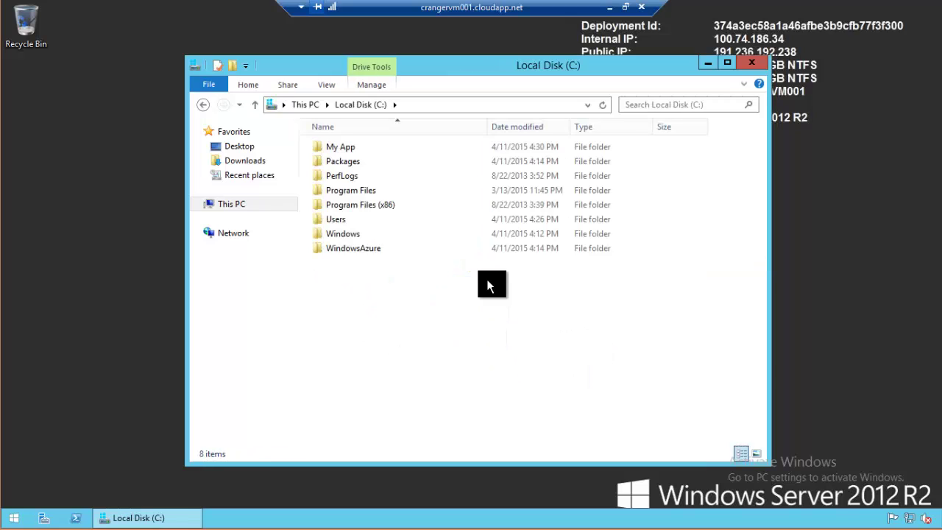
{"action": "left_click", "coordinate": [436, 147]}
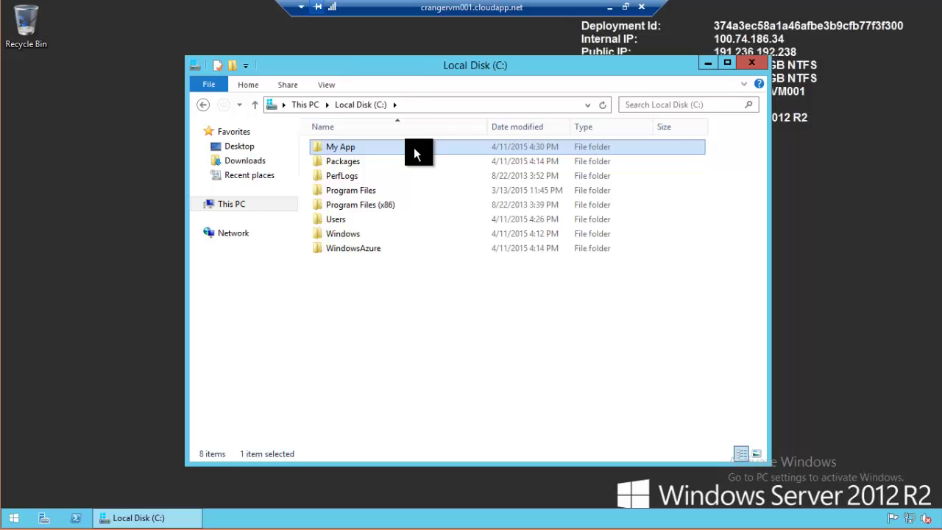
{"action": "double_click", "coordinate": [415, 150]}
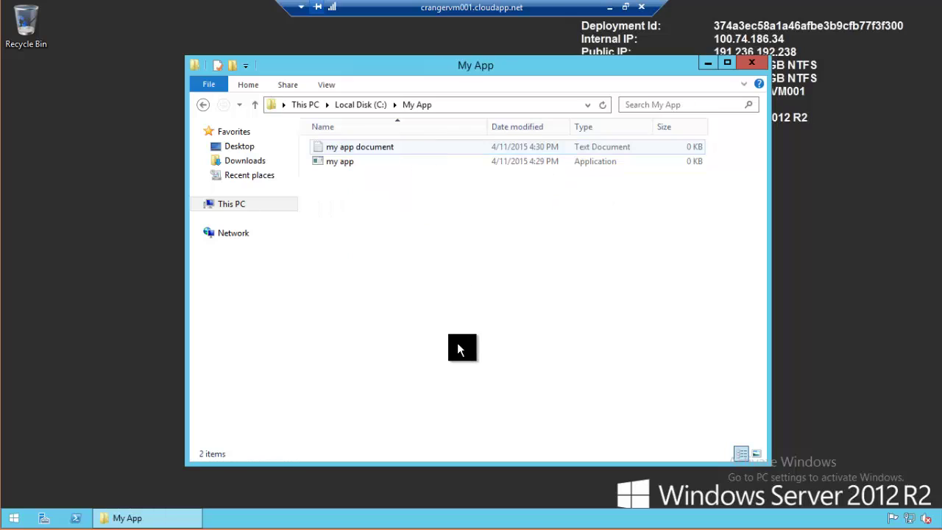
- Write "this is a test app doc" in the my app document text file, save it and close it
{"action": "double_click", "coordinate": [420, 146]}
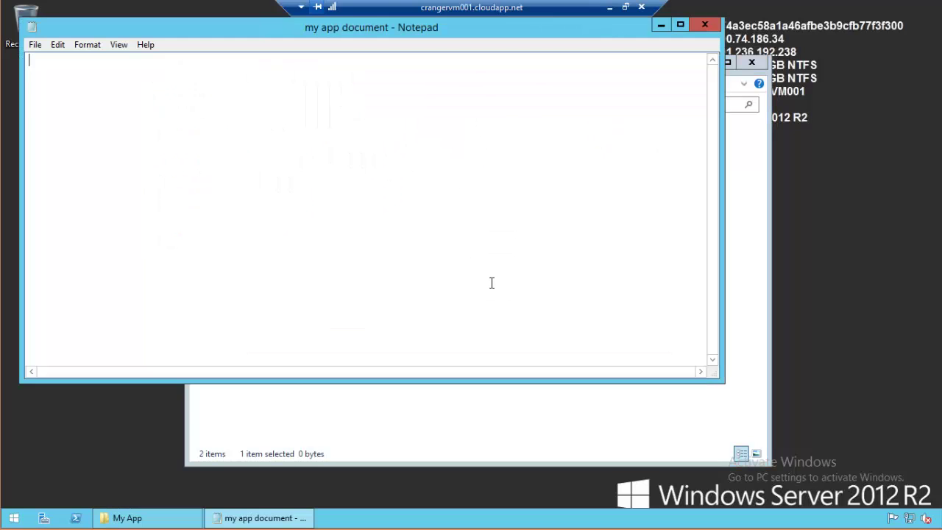
{"action": "type", "text": "this is a test app"}
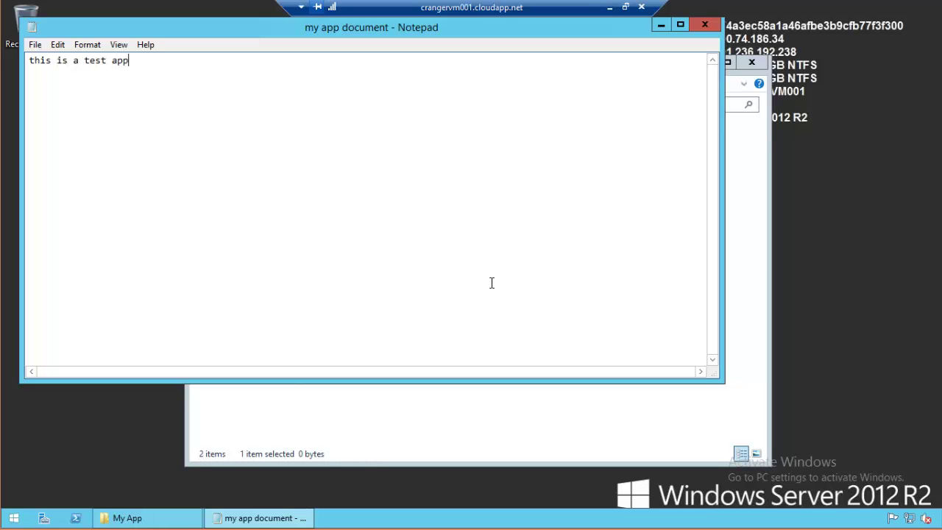
{"action": "type", "text": " doc"}
{"action": "left_click", "coordinate": [716, 23]}
{"action": "left_click", "coordinate": [496, 268]}
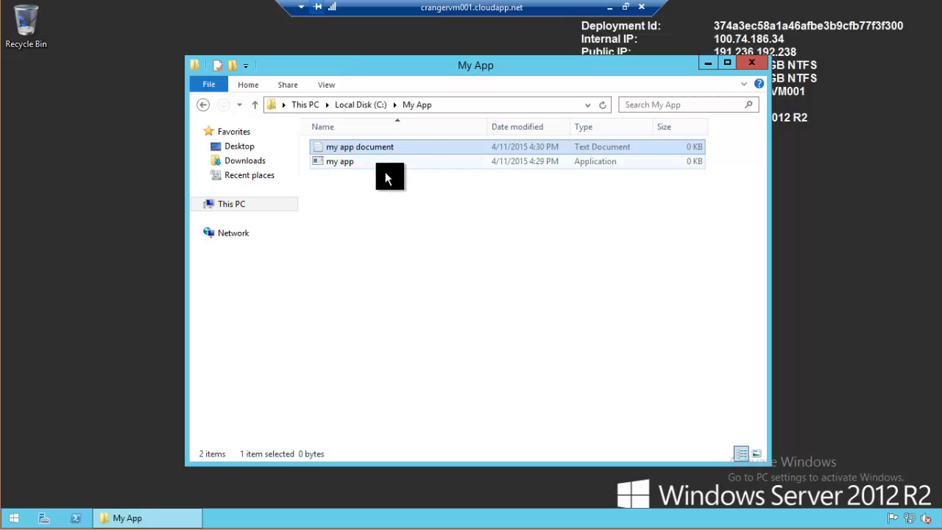
- Try to run the my app application from the My App folder
{"action": "left_click", "coordinate": [445, 163]}
{"action": "double_click", "coordinate": [451, 163]}
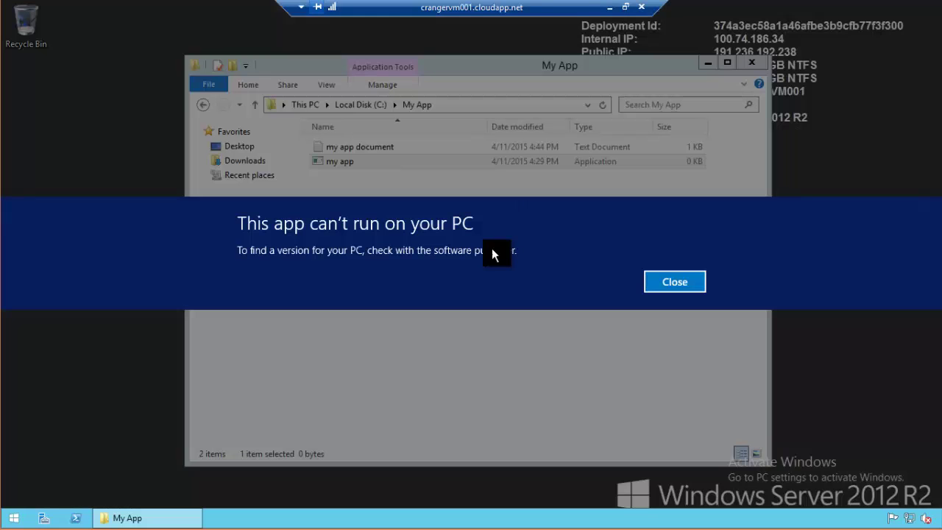
{"action": "left_click", "coordinate": [669, 279]}
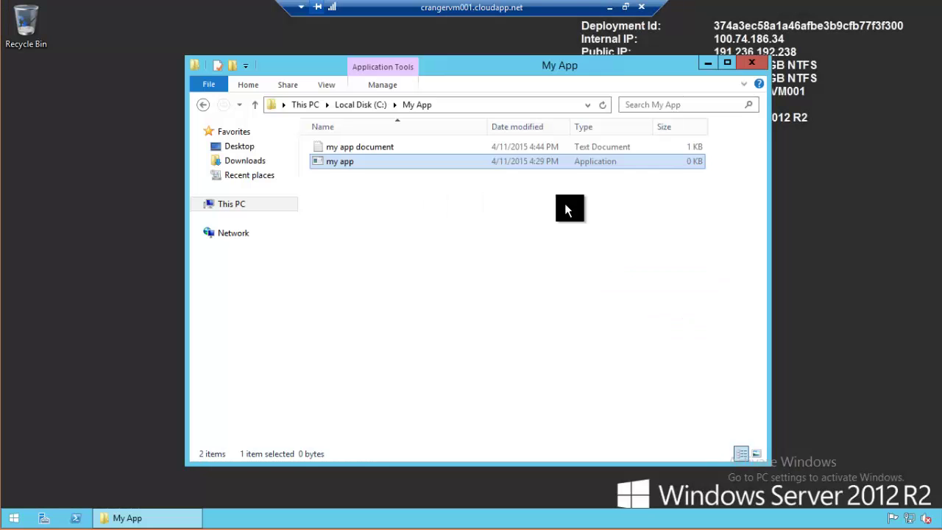
- Check the crangervm001 instance in the Azure portal and review the My App folder again in the Remote Desktop session
{"action": "left_click", "coordinate": [204, 105]}
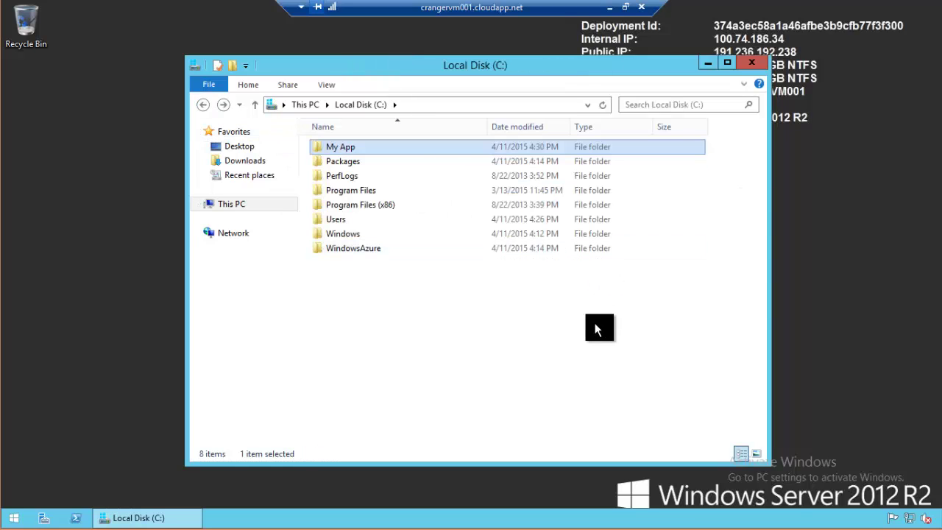
{"action": "left_click", "coordinate": [611, 7]}
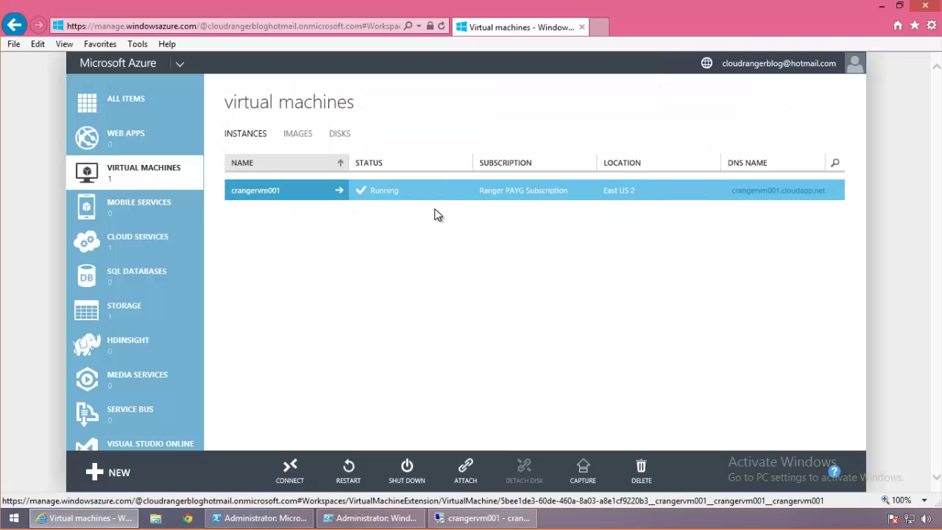
{"action": "left_click", "coordinate": [488, 519]}
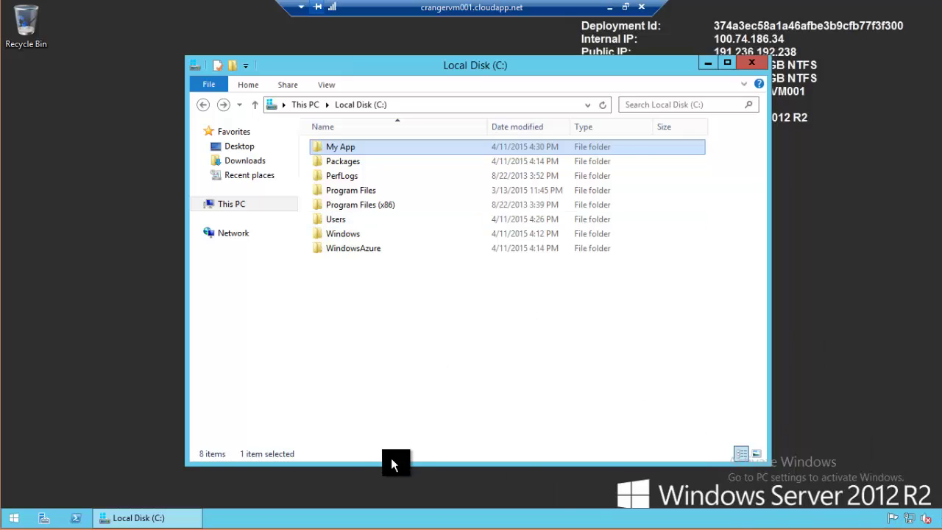
{"action": "double_click", "coordinate": [394, 148]}
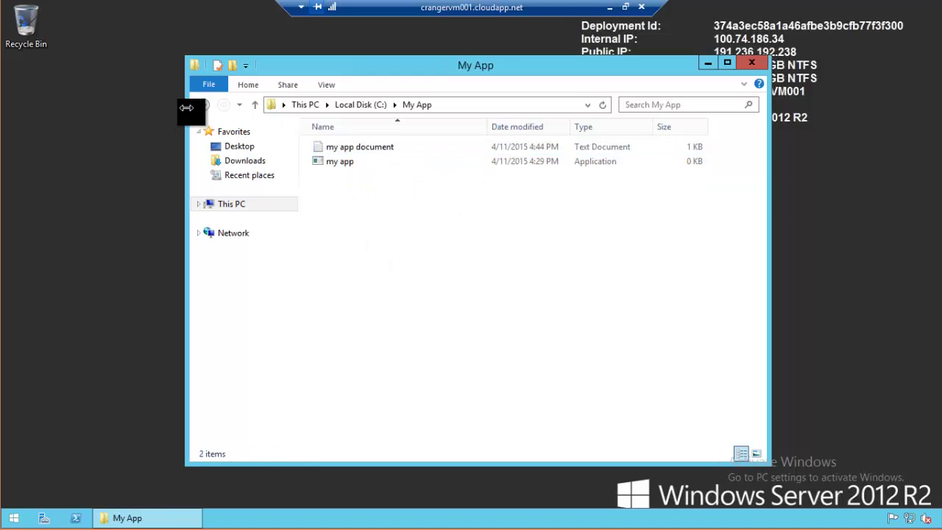
{"action": "left_click", "coordinate": [212, 109]}
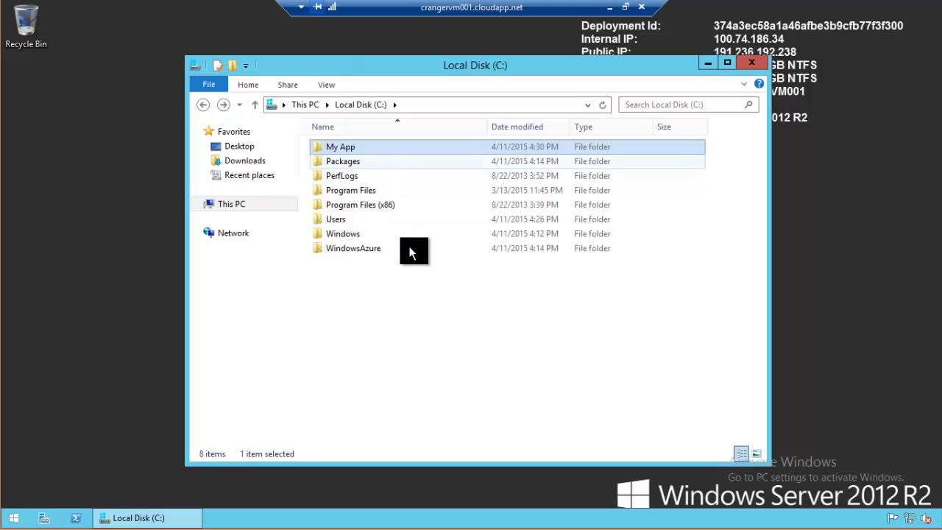
- Open the C:\Windows\System32\Sysprep folder in the Remote Desktop session and show its full path
{"action": "mouse_move", "coordinate": [410, 253]}
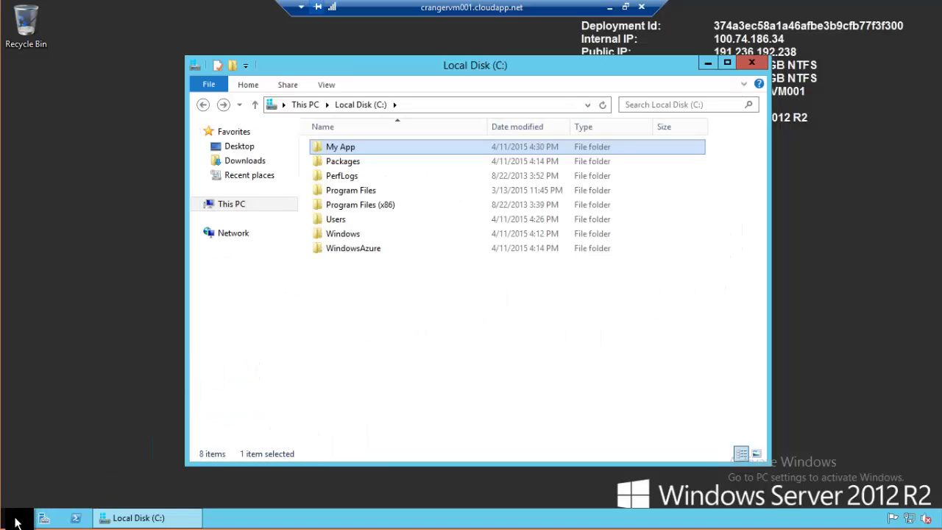
{"action": "left_click", "coordinate": [372, 234]}
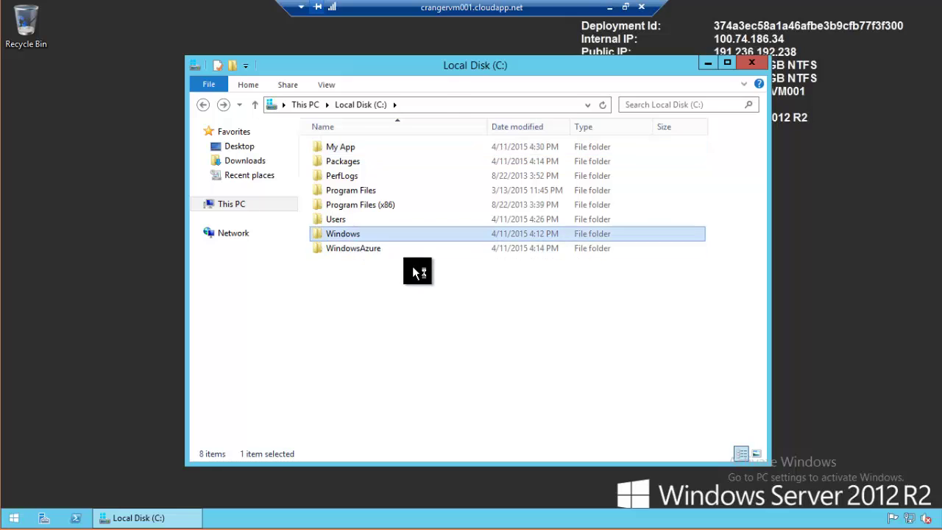
{"action": "left_click", "coordinate": [410, 353]}
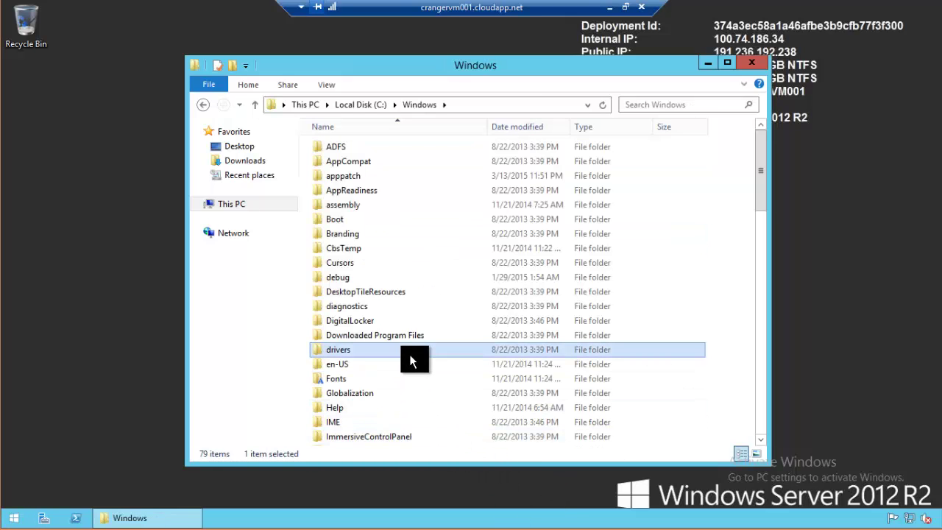
{"action": "key", "text": "BackSpace"}
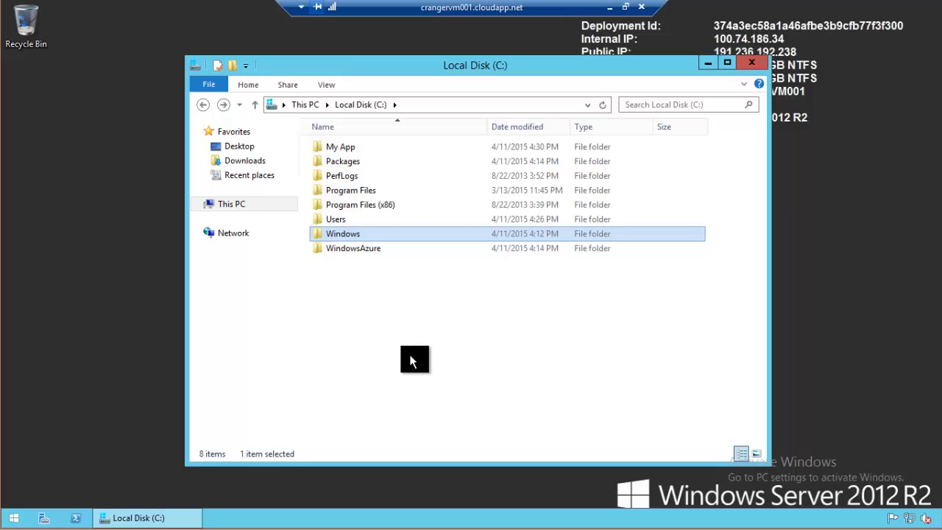
{"action": "key", "text": "Return"}
{"action": "type", "text": "system"}
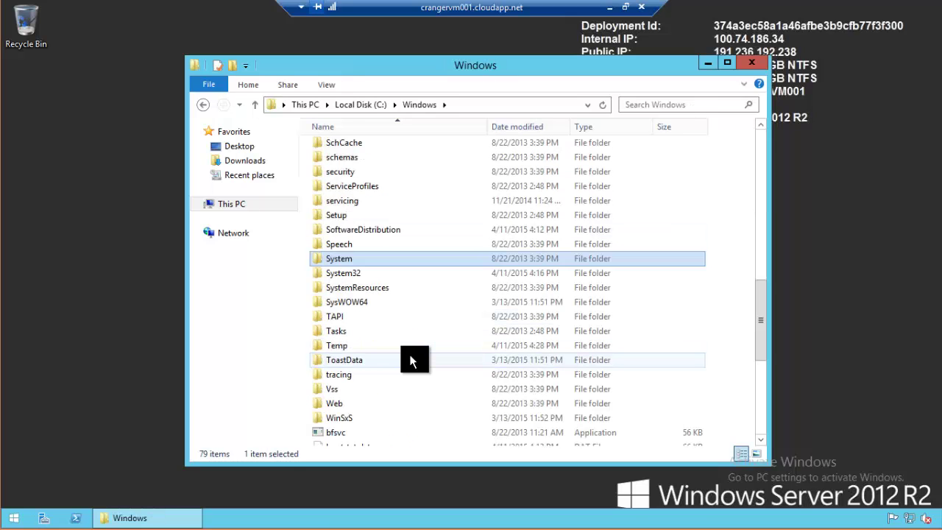
{"action": "key", "text": "Down"}
{"action": "key", "text": "Return"}
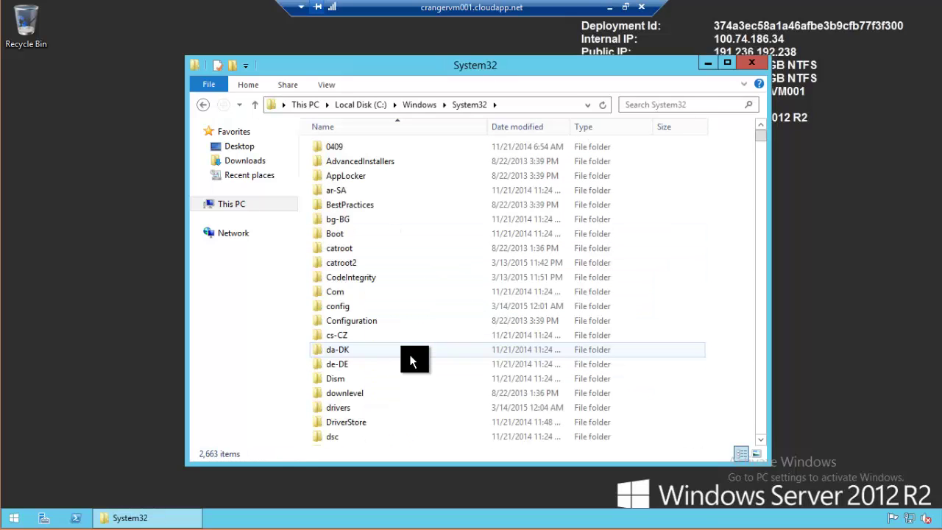
{"action": "type", "text": "sysprep"}
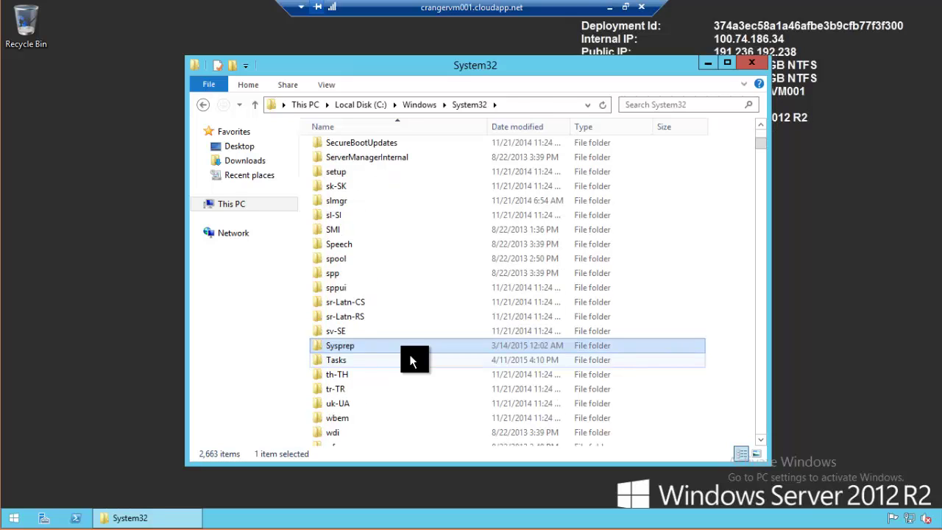
{"action": "key", "text": "Return"}
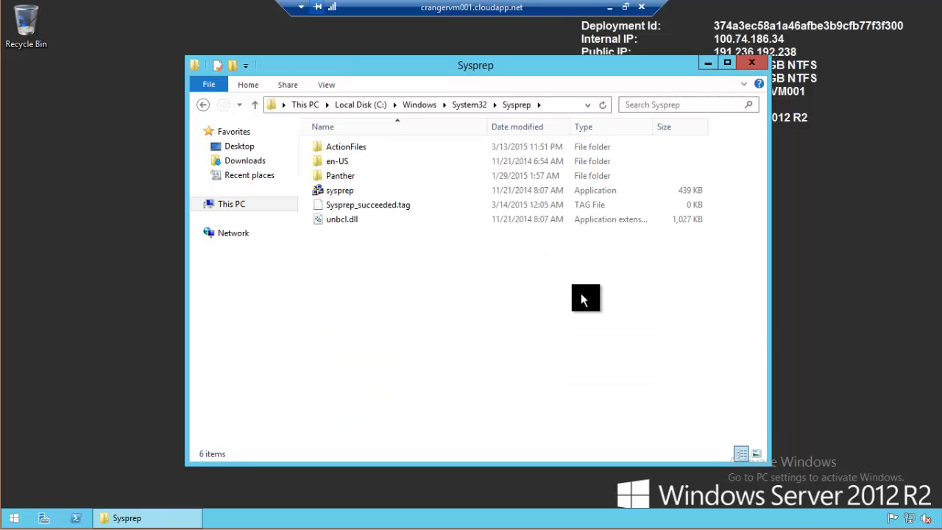
{"action": "left_click", "coordinate": [551, 109]}
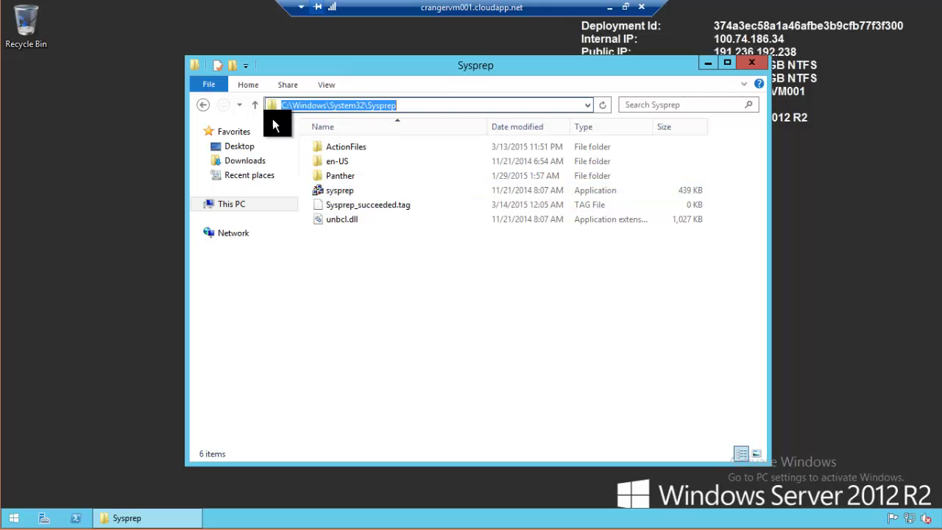
- Run the sysprep application with Enter System Out-of-Box Experience (OOBE), Generalize enabled and the Shutdown option
{"action": "left_click", "coordinate": [345, 192]}
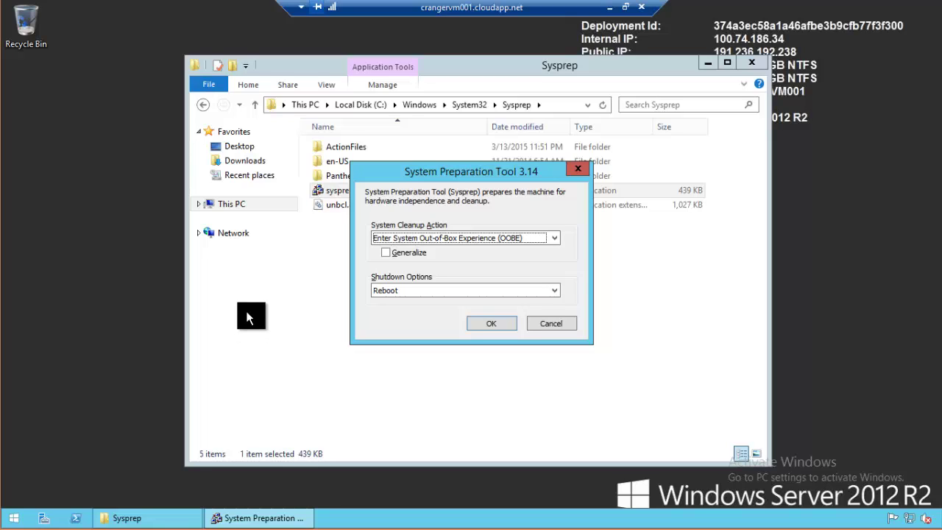
{"action": "left_click", "coordinate": [413, 252]}
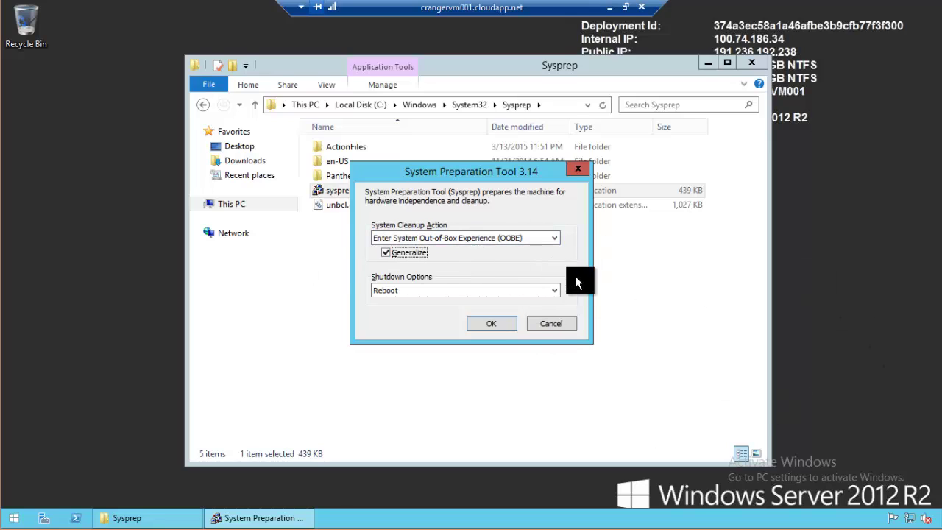
{"action": "left_click", "coordinate": [471, 290]}
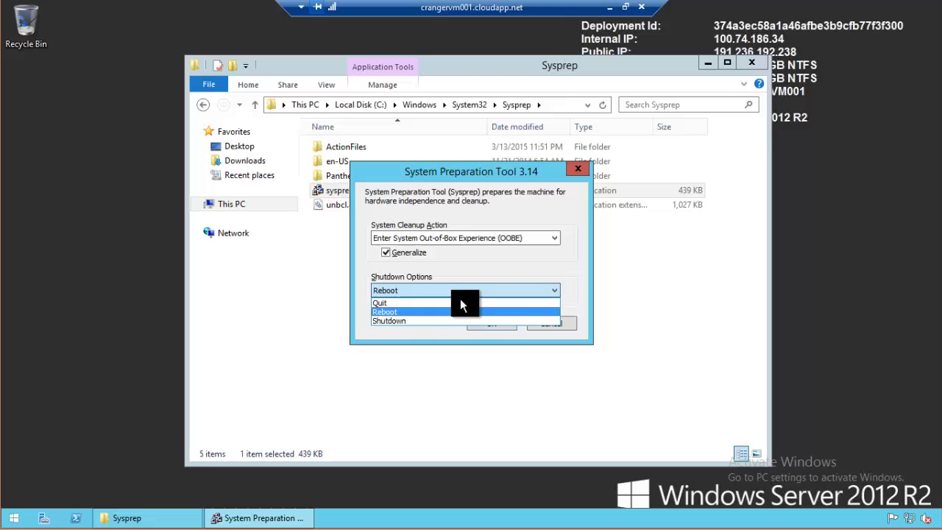
{"action": "left_click", "coordinate": [420, 321]}
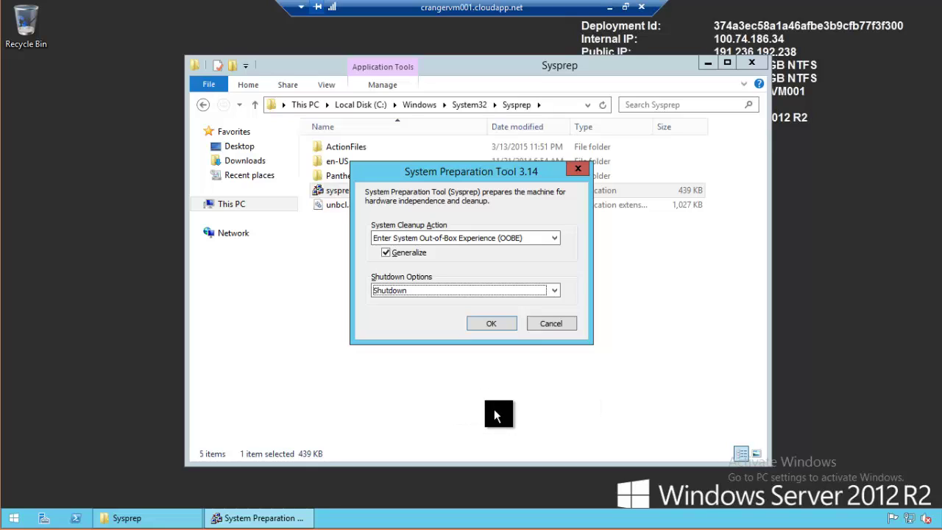
{"action": "left_click", "coordinate": [510, 328]}
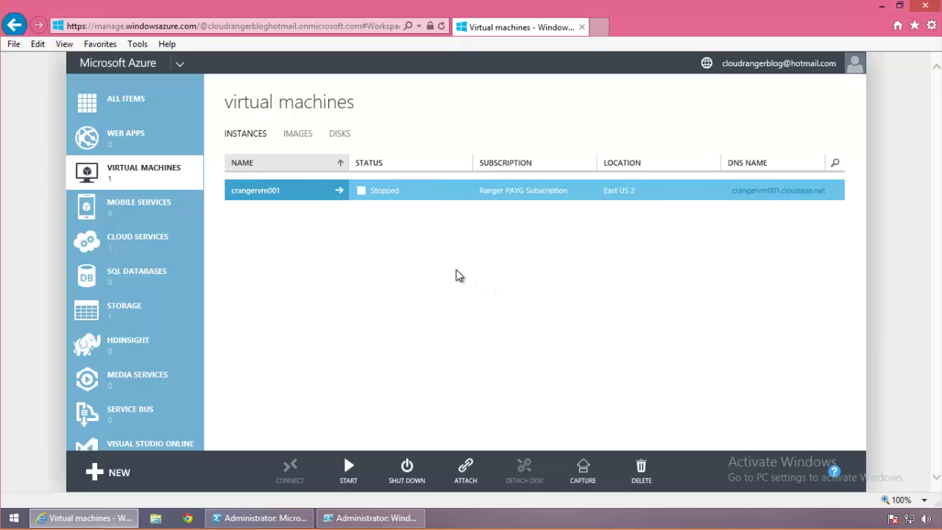
- Shut down the crangervm001 virtual machine in the Azure portal, releasing its IP addresses, and review the virtual machine images and disks
{"action": "left_click", "coordinate": [407, 471]}
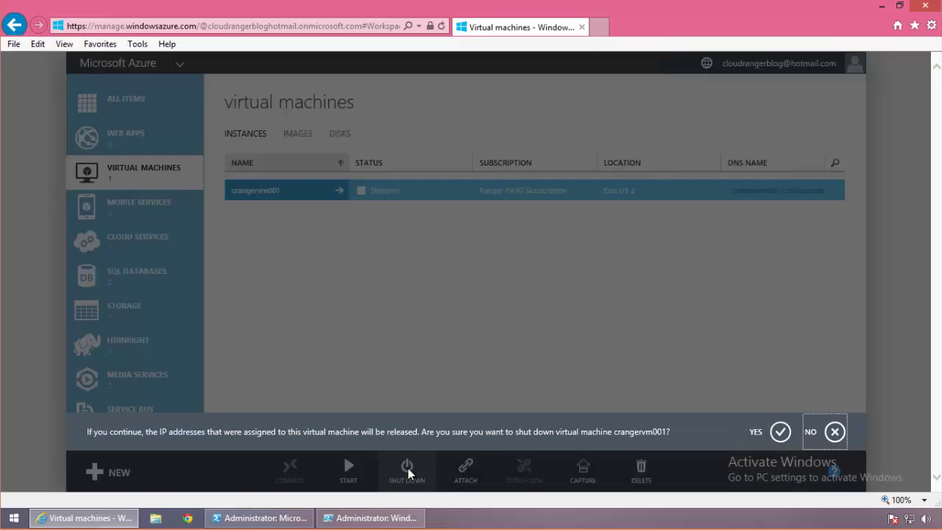
{"action": "left_click", "coordinate": [771, 439]}
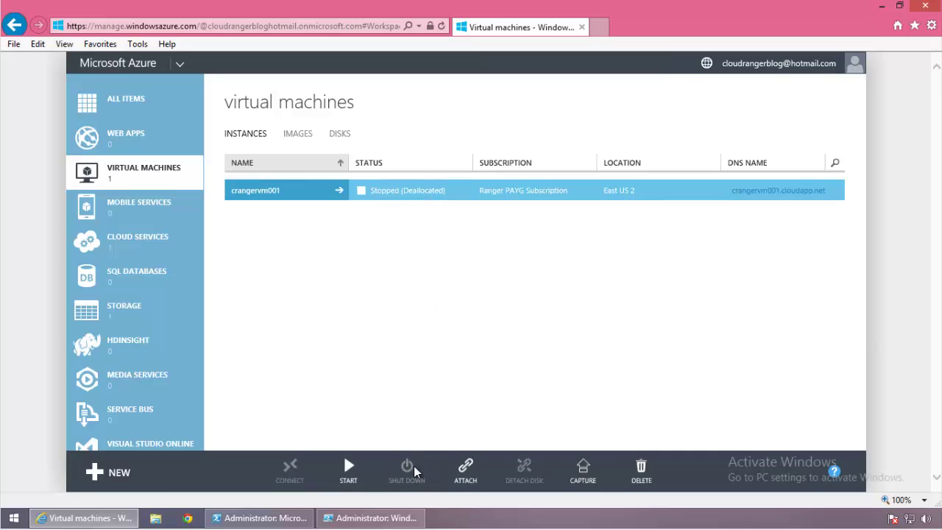
{"action": "left_click", "coordinate": [298, 136]}
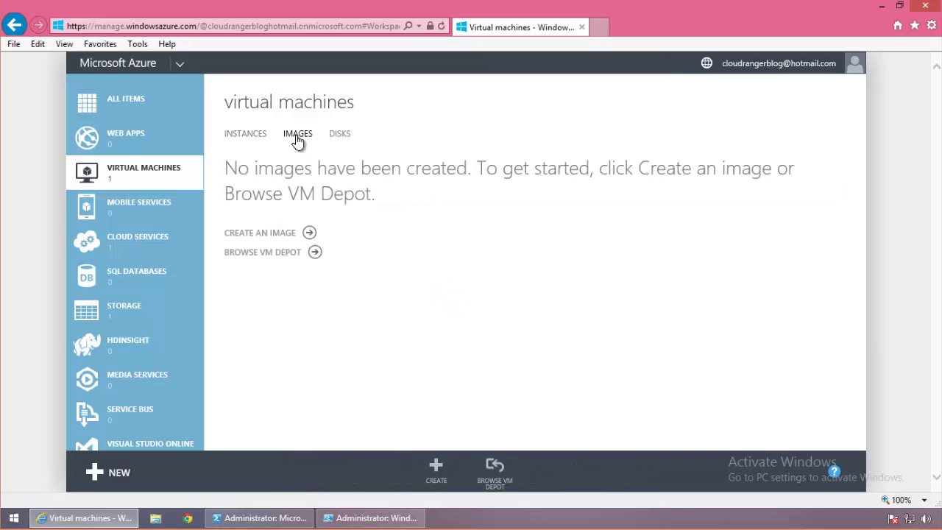
{"action": "left_click", "coordinate": [337, 136]}
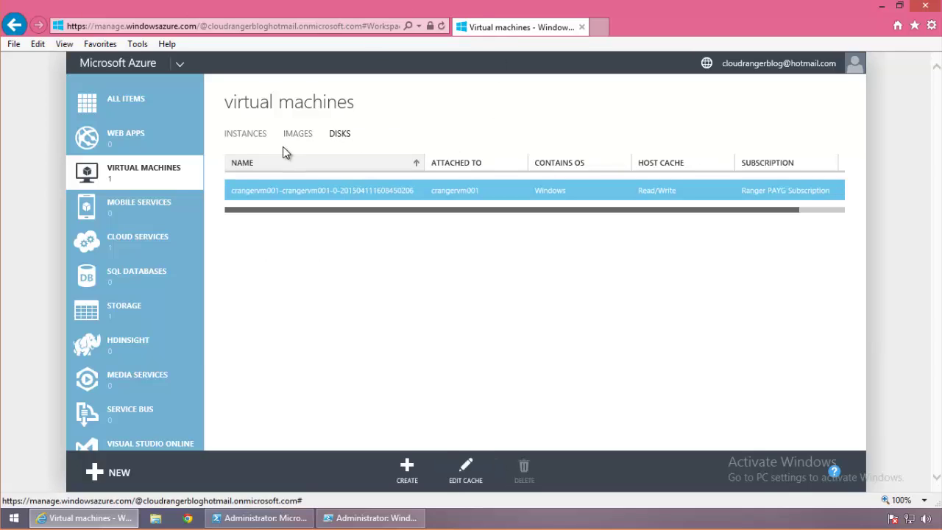
{"action": "left_click", "coordinate": [258, 140]}
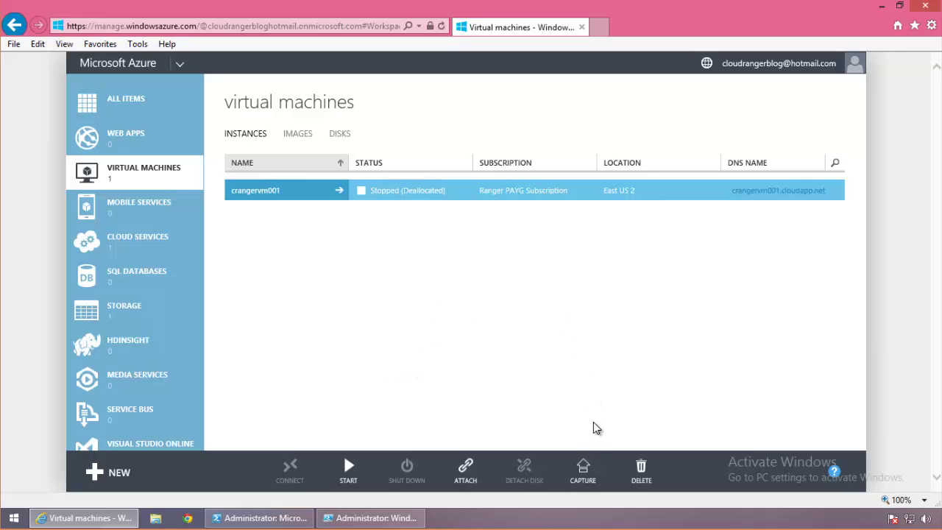
- Start capturing crangervm001 as an image and name the image MyAwesomeImage
{"action": "left_click", "coordinate": [589, 479]}
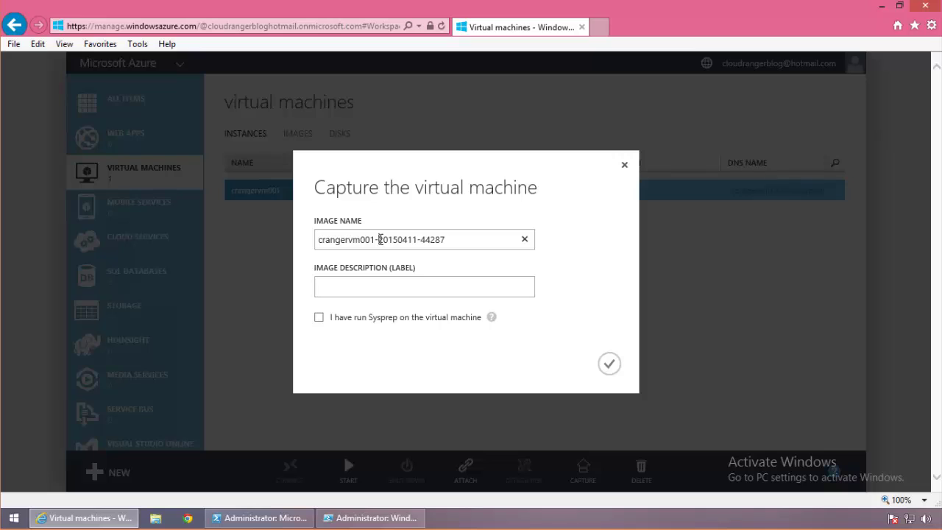
{"action": "left_click_drag", "start_coordinate": [379, 239], "coordinate": [484, 238]}
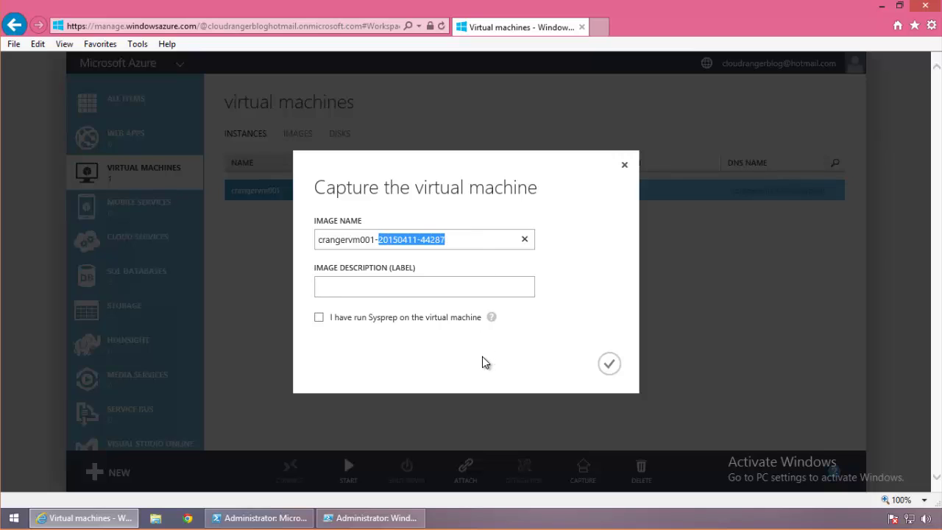
{"action": "key", "text": "BackSpace"}
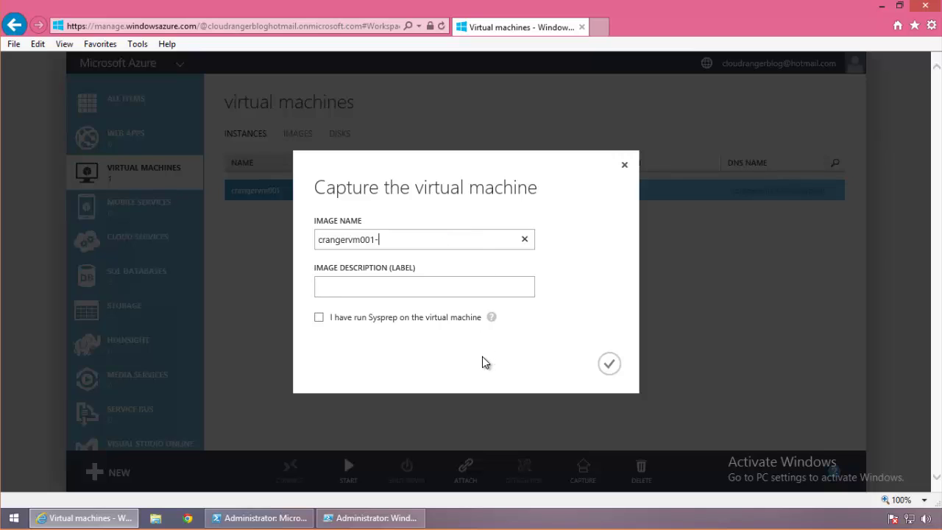
{"action": "key", "text": "BackSpace"}
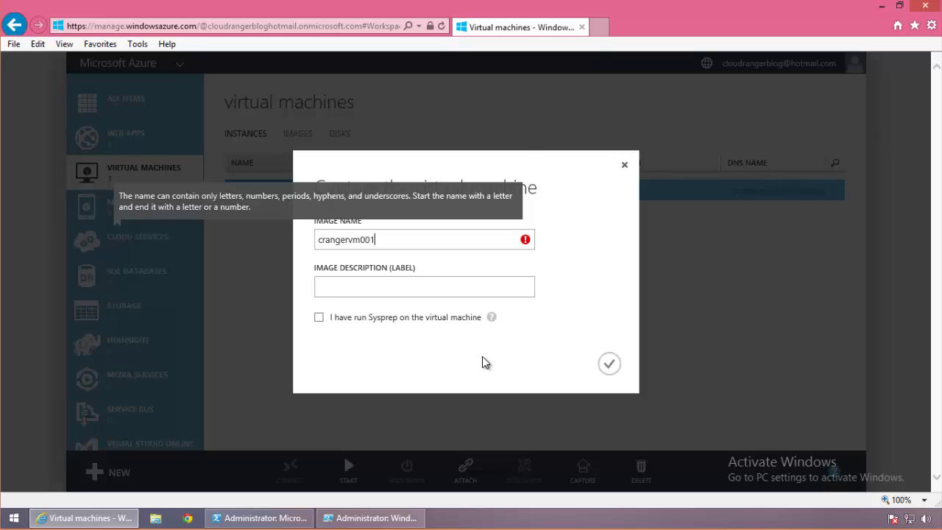
{"action": "key", "text": "BackSpace"}
{"action": "key", "text": "BackSpace"}
{"action": "key", "text": "BackSpace"}
{"action": "key", "text": "BackSpace"}
{"action": "key", "text": "BackSpace"}
{"action": "key", "text": "BackSpace"}
{"action": "key", "text": "BackSpace"}
{"action": "key", "text": "BackSpace"}
{"action": "key", "text": "BackSpace"}
{"action": "key", "text": "BackSpace"}
{"action": "key", "text": "BackSpace"}
{"action": "key", "text": "BackSpace"}
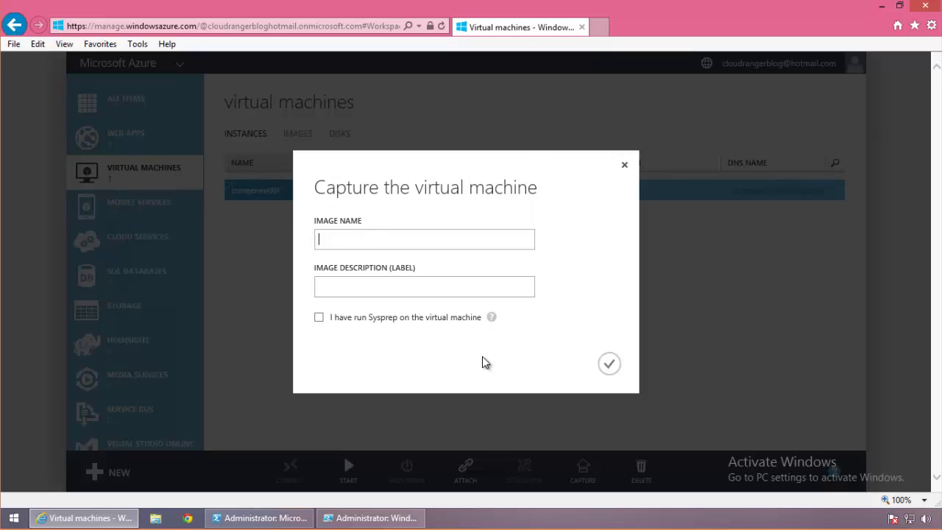
{"action": "type", "text": "MyAwesomeImage"}
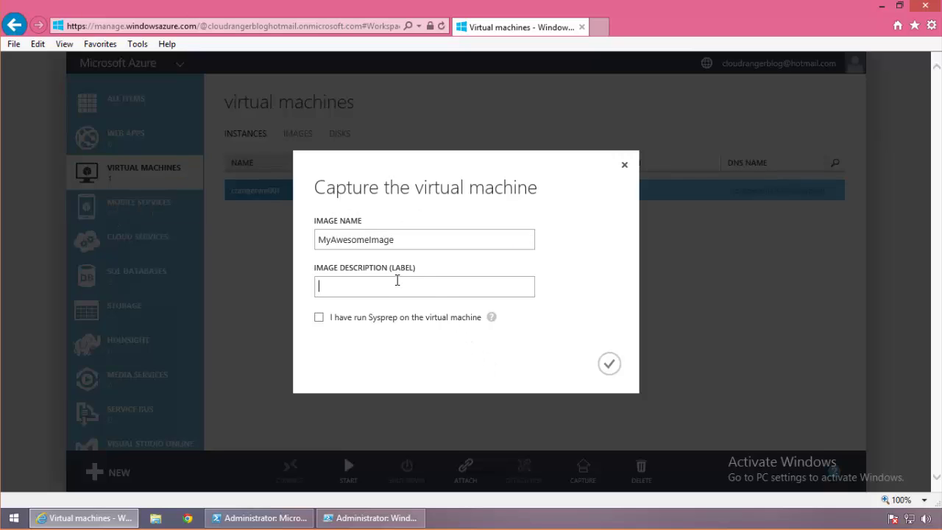
- Describe the image as "This is a custom image", declare that Sysprep has been run, and submit the capture
{"action": "type", "text": "This is a custom image"}
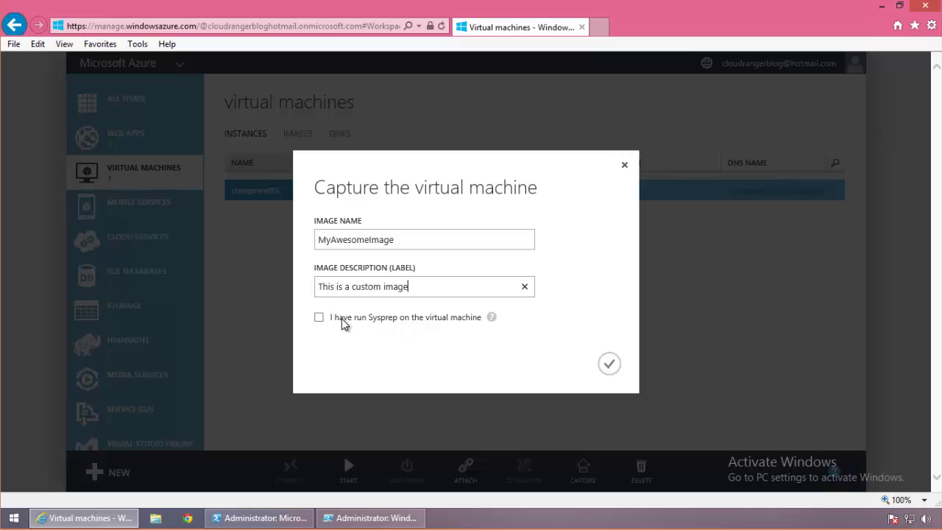
{"action": "left_click", "coordinate": [319, 318]}
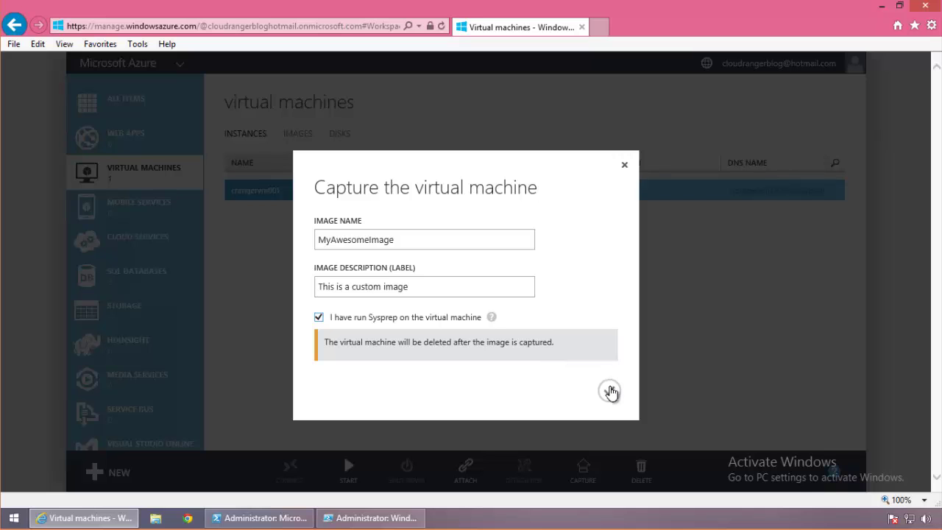
{"action": "left_click", "coordinate": [610, 390]}
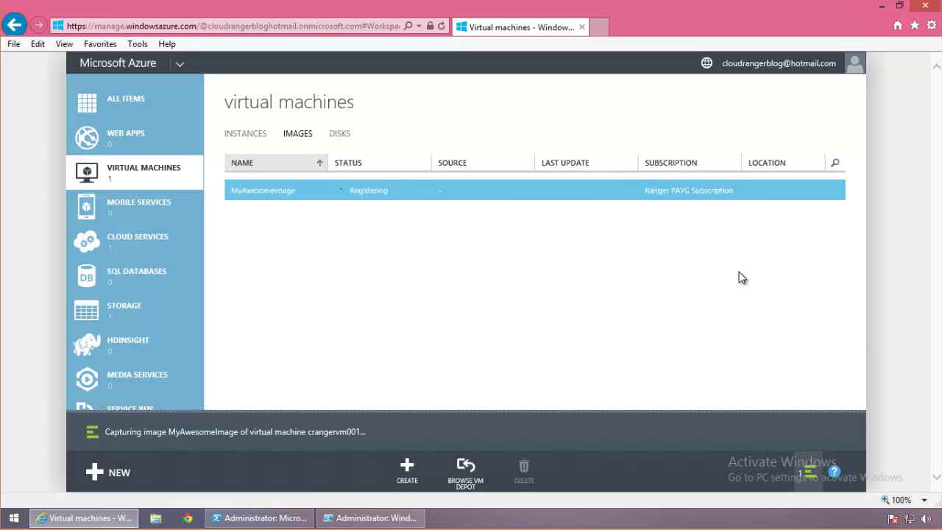
- Examine the virtual machine instances, images and disks during and after the image capture, dismissing the capture notification
{"action": "left_click", "coordinate": [268, 138]}
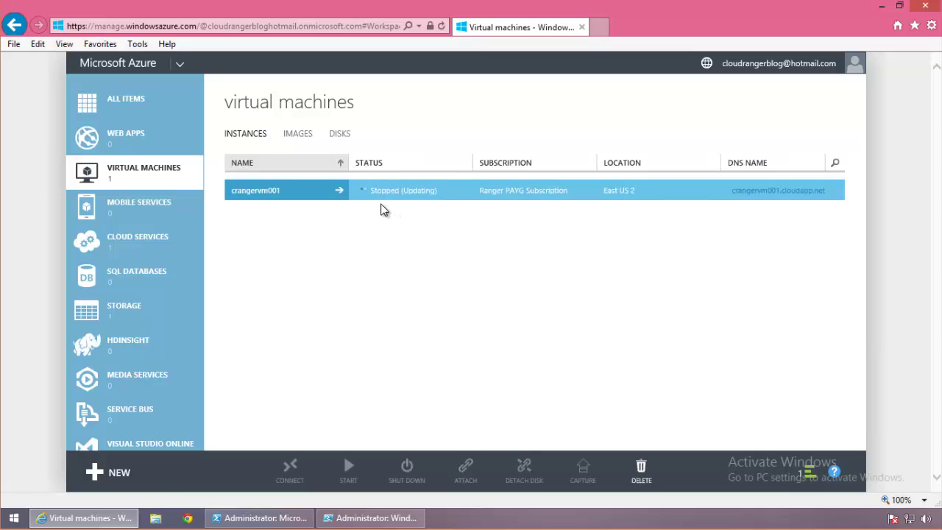
{"action": "left_click", "coordinate": [300, 138]}
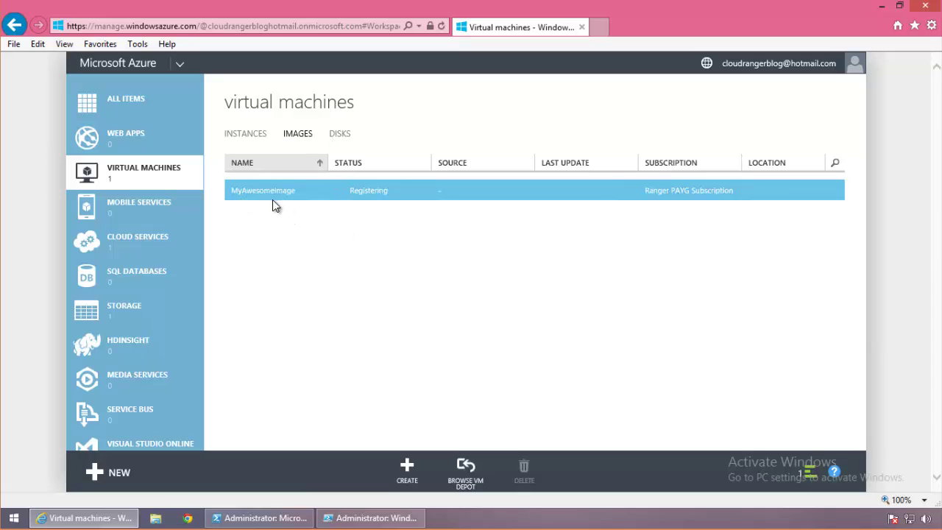
{"action": "left_click", "coordinate": [339, 136]}
{"action": "left_click", "coordinate": [248, 137]}
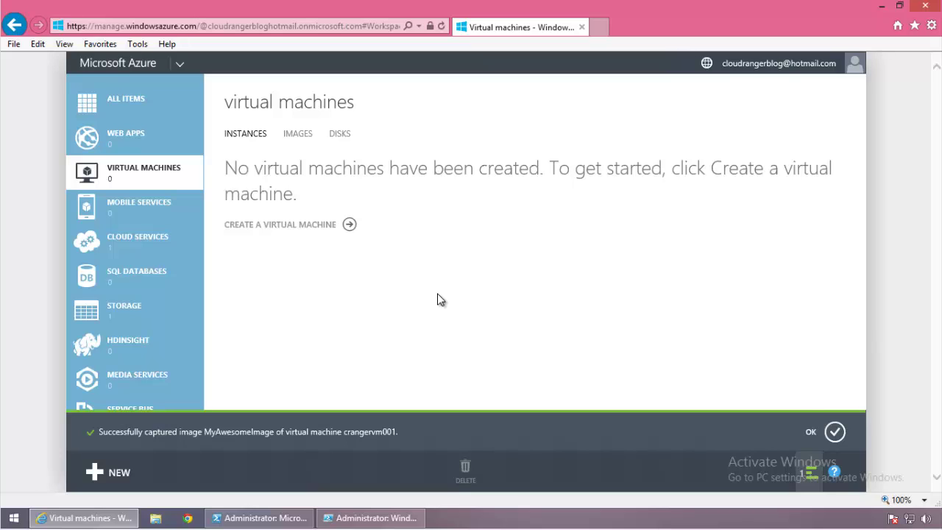
{"action": "left_click", "coordinate": [833, 432]}
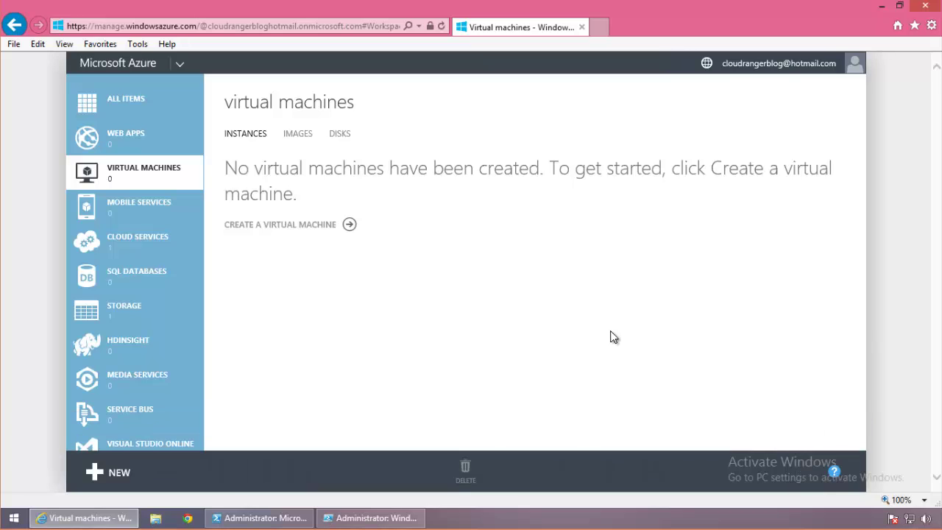
{"action": "left_click", "coordinate": [298, 134]}
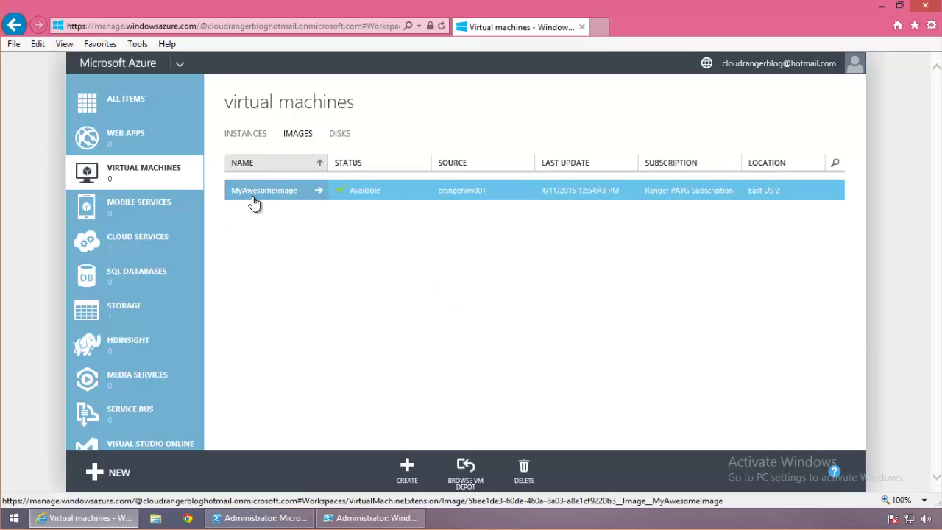
{"action": "left_click", "coordinate": [340, 135]}
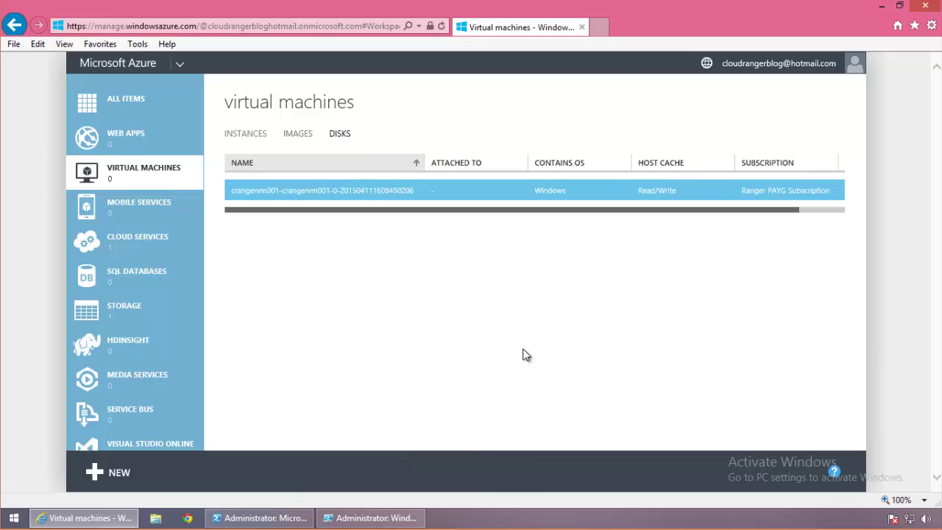
{"action": "left_click", "coordinate": [245, 134]}
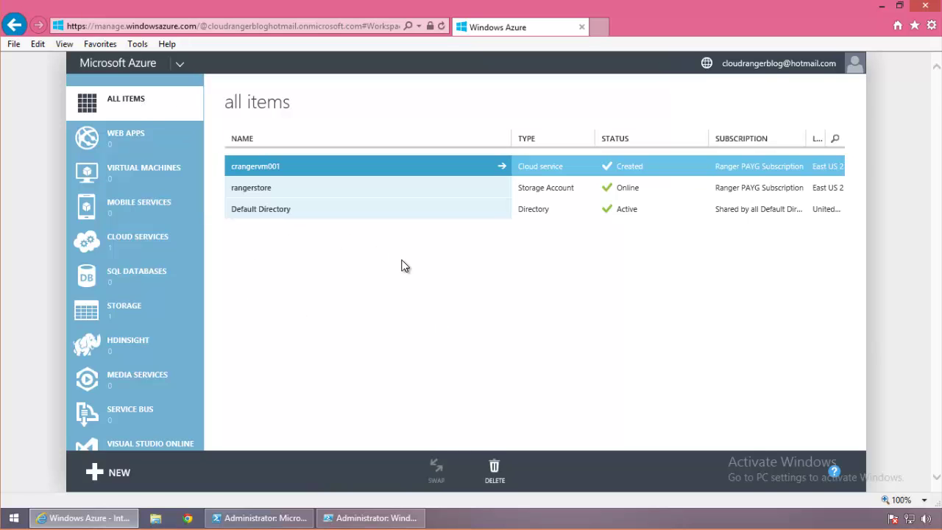
- Delete the crangervm001 cloud service and dismiss the deletion notification
{"action": "left_click", "coordinate": [164, 178]}
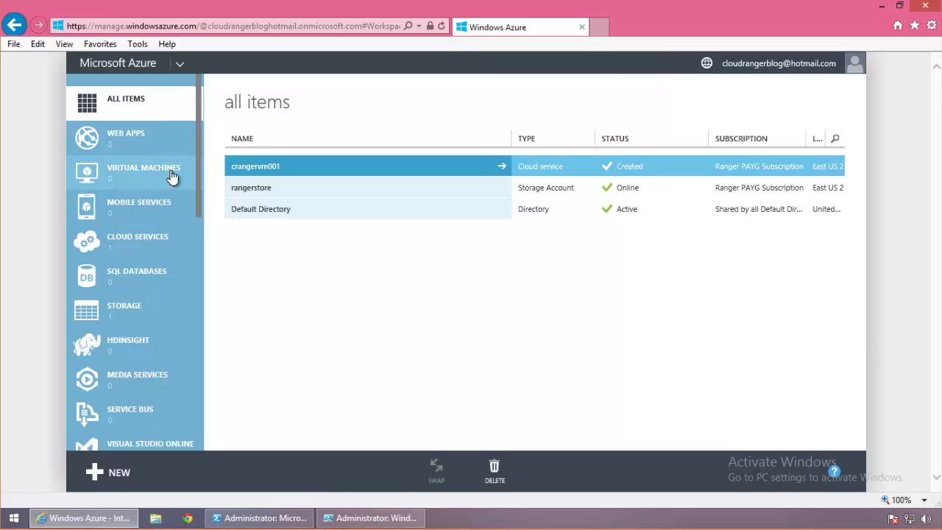
{"action": "left_click", "coordinate": [151, 243]}
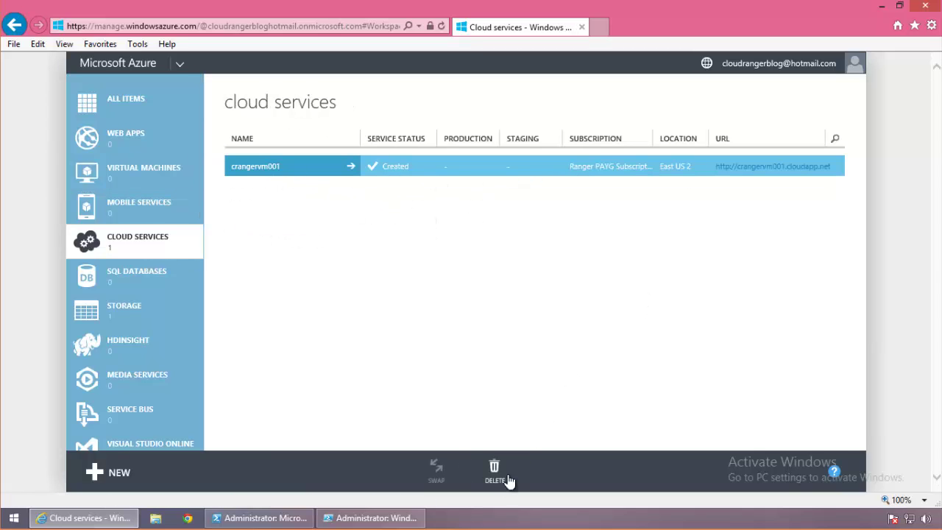
{"action": "left_click", "coordinate": [503, 478]}
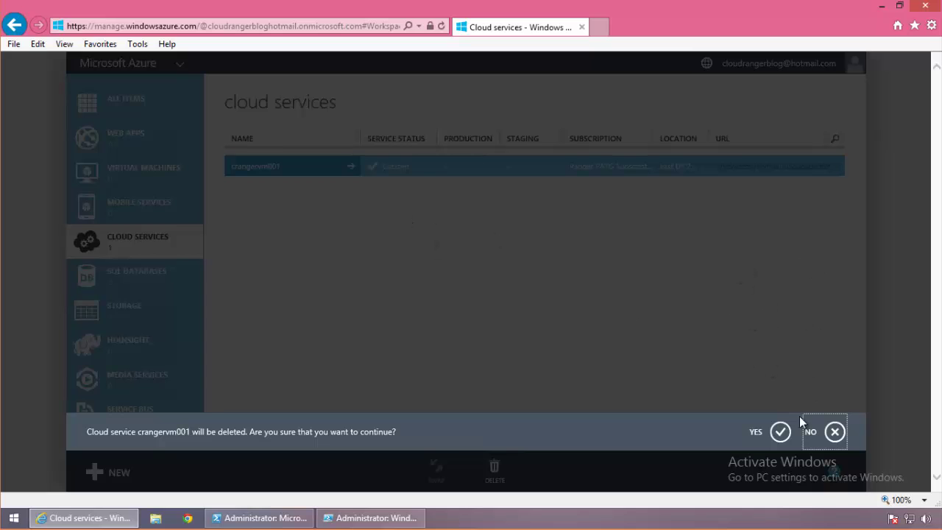
{"action": "left_click", "coordinate": [781, 431]}
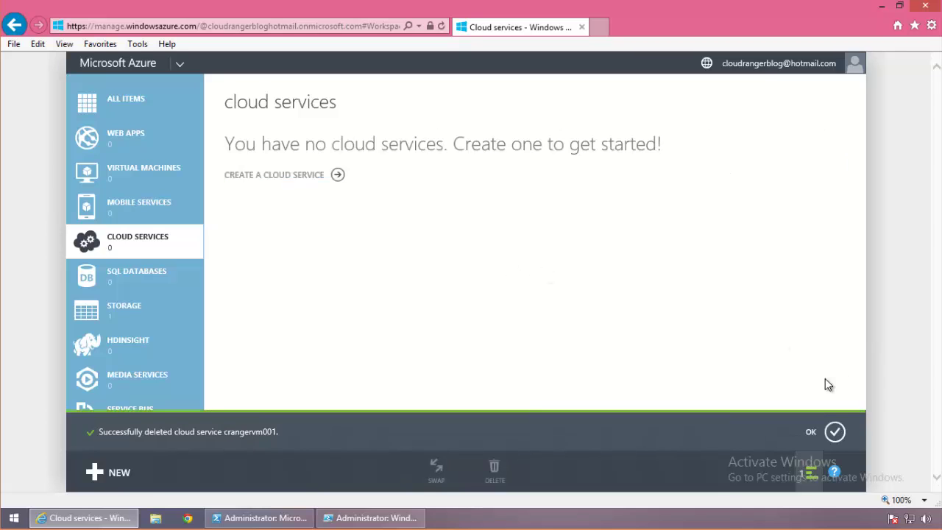
{"action": "left_click", "coordinate": [828, 432]}
- Open the vhds container of the rangerstore storage account and examine the MyAwesomeImage and crangervm001 blobs
{"action": "left_click", "coordinate": [139, 110]}
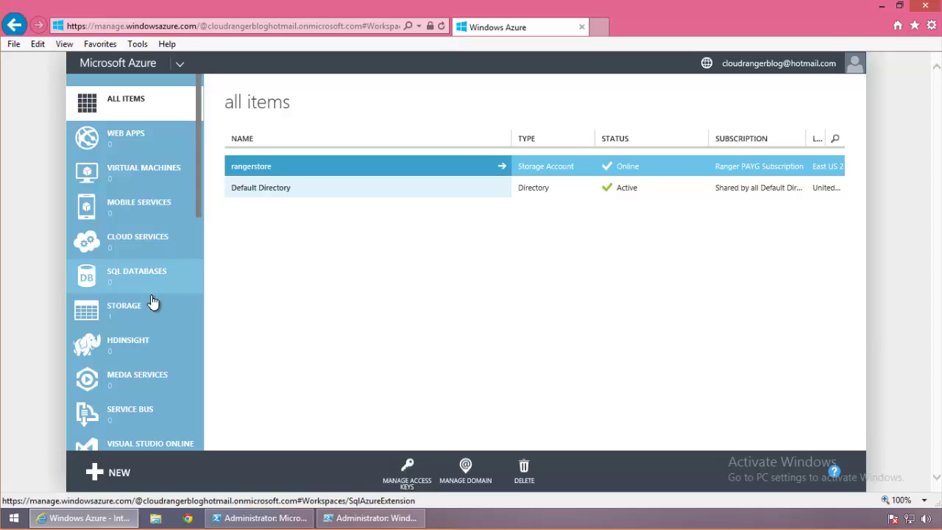
{"action": "left_click", "coordinate": [174, 317]}
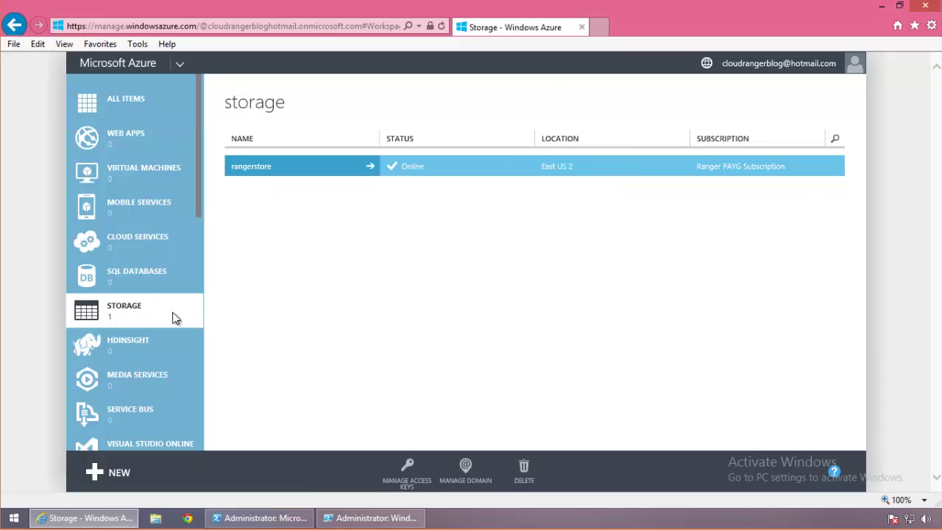
{"action": "left_click", "coordinate": [262, 171]}
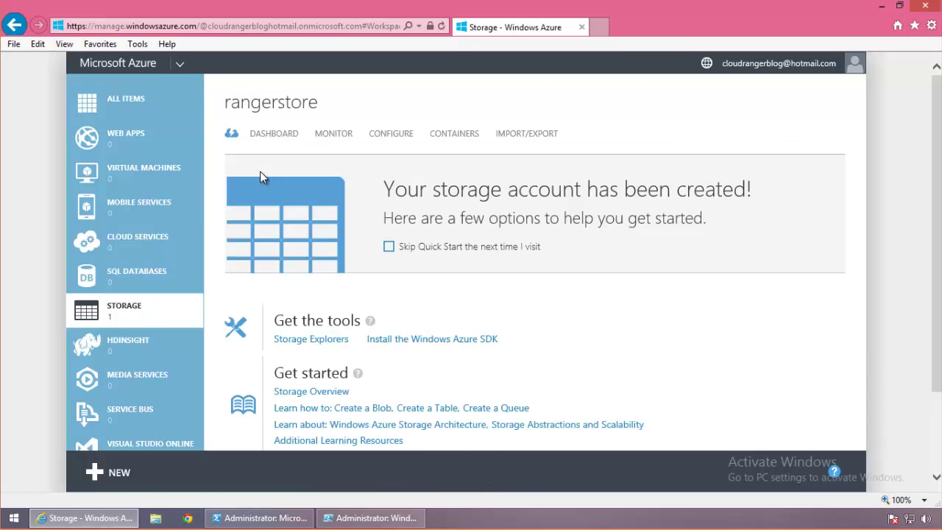
{"action": "left_click", "coordinate": [462, 137]}
{"action": "left_click", "coordinate": [420, 188]}
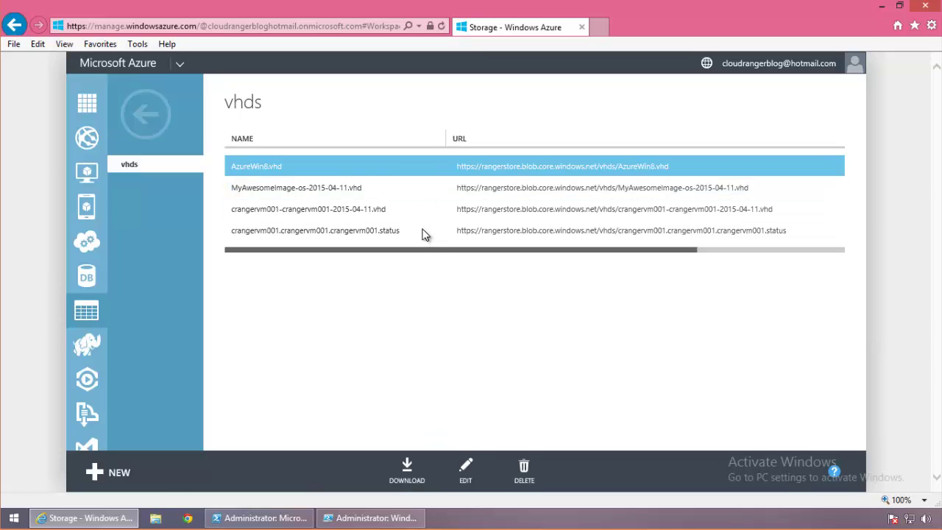
{"action": "left_click", "coordinate": [309, 212]}
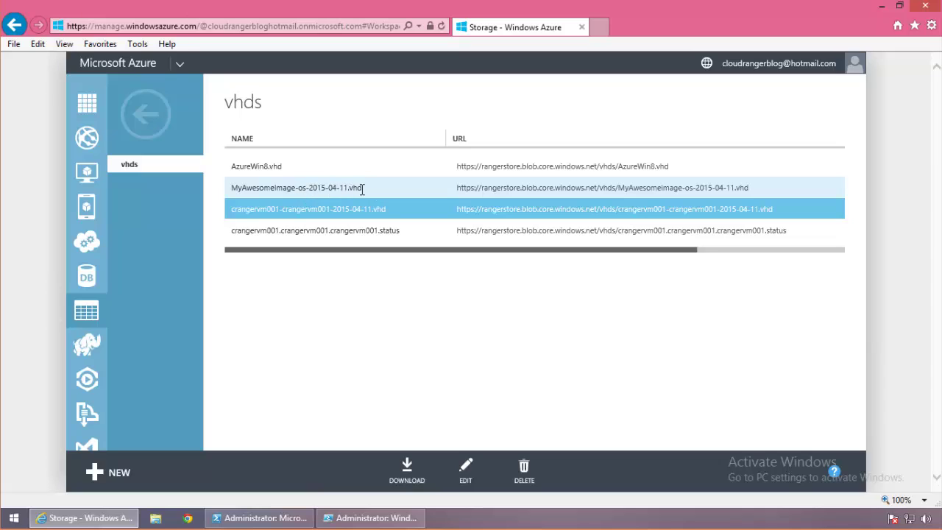
{"action": "left_click_drag", "start_coordinate": [363, 189], "coordinate": [326, 312]}
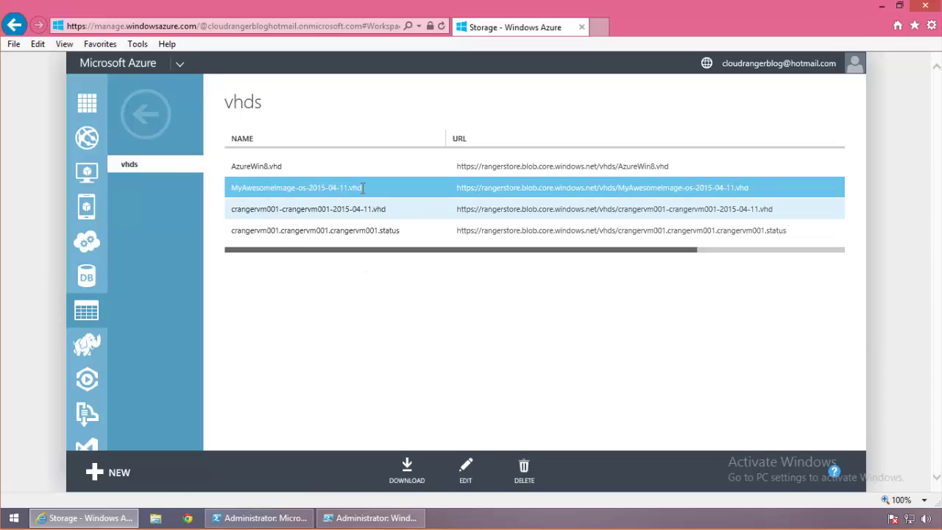
{"action": "left_click_drag", "start_coordinate": [362, 188], "coordinate": [231, 189]}
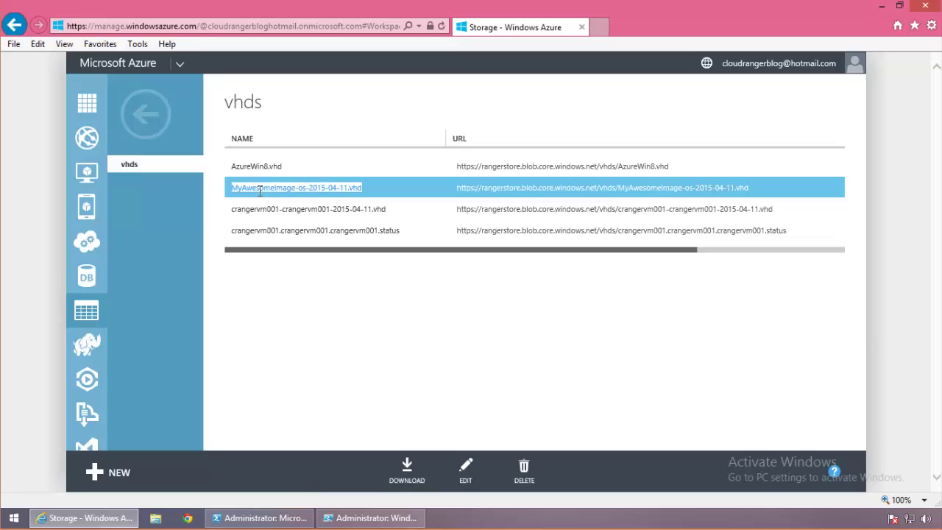
- Delete the blob crangervm001.crangervm001.crangervm001.status from the vhds container and dismiss the notification
{"action": "left_click", "coordinate": [398, 237]}
{"action": "left_click", "coordinate": [524, 465]}
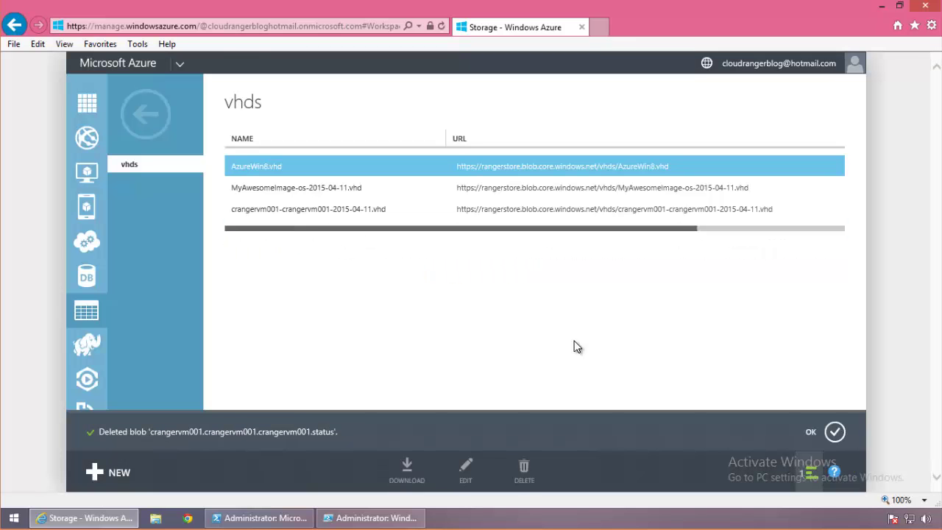
{"action": "left_click", "coordinate": [836, 432]}
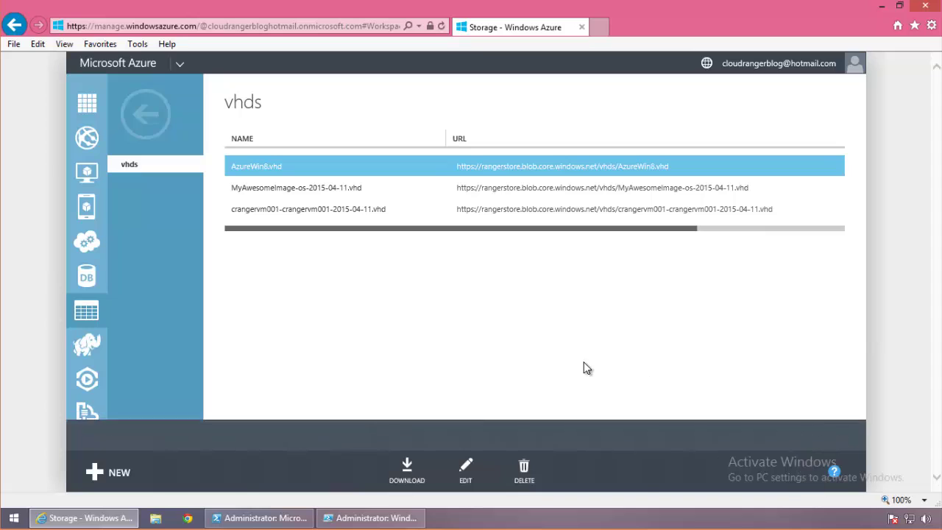
- Delete the blob crangervm001-crangervm001-2015-04-11.vhd together with its associated virtual machine disk
{"action": "left_click", "coordinate": [412, 214]}
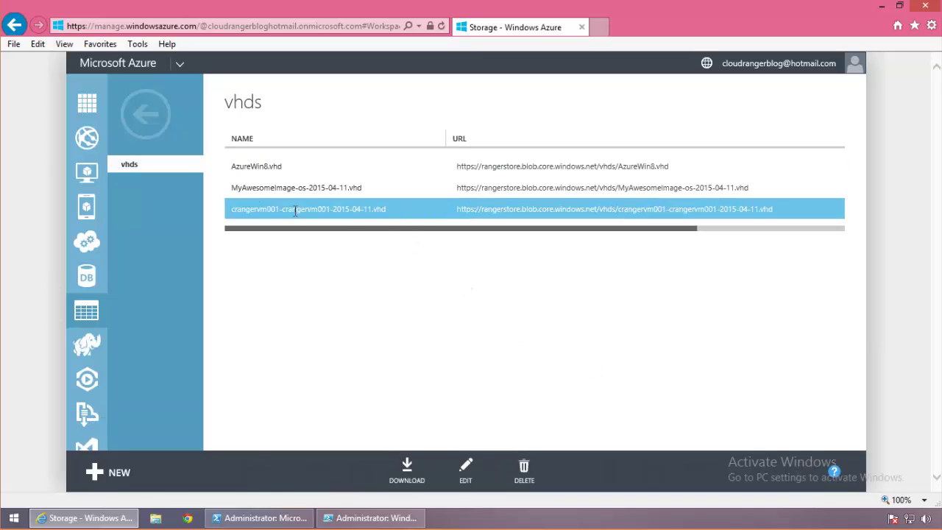
{"action": "left_click", "coordinate": [525, 469]}
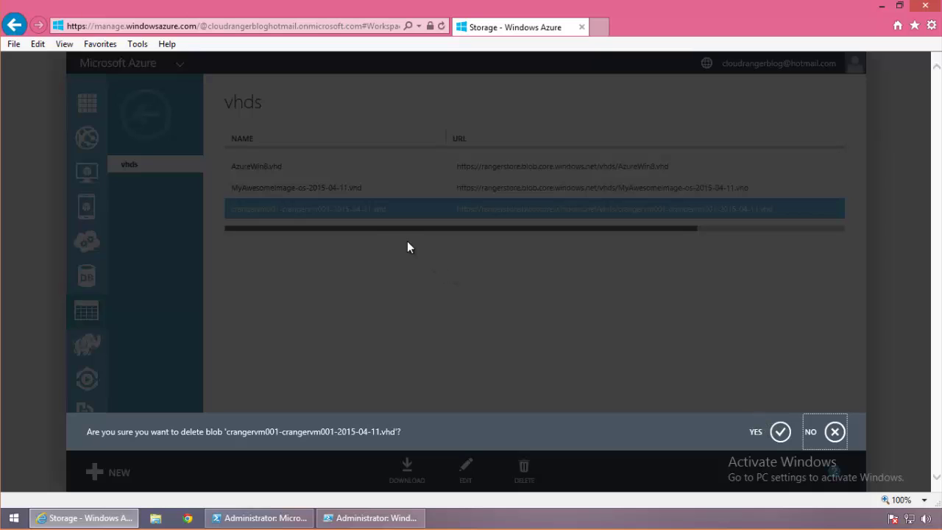
{"action": "key", "text": "Return"}
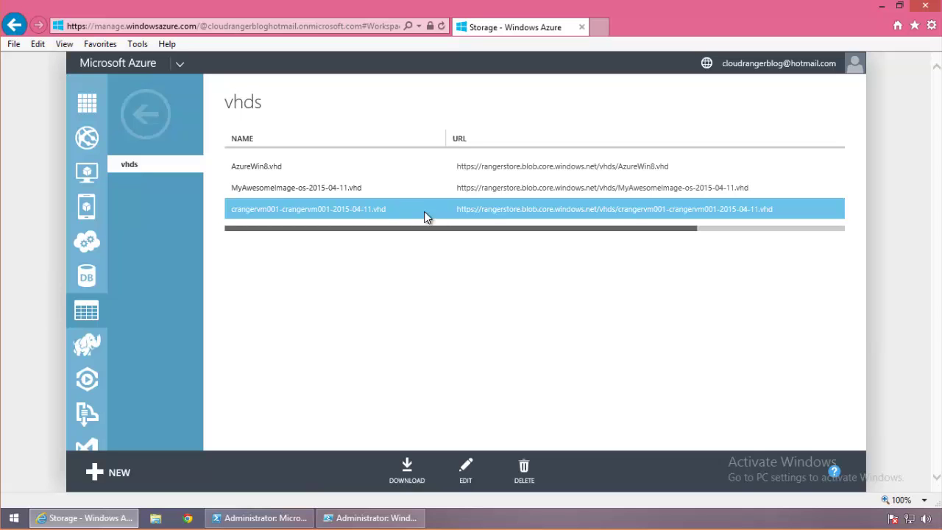
{"action": "left_click", "coordinate": [524, 465]}
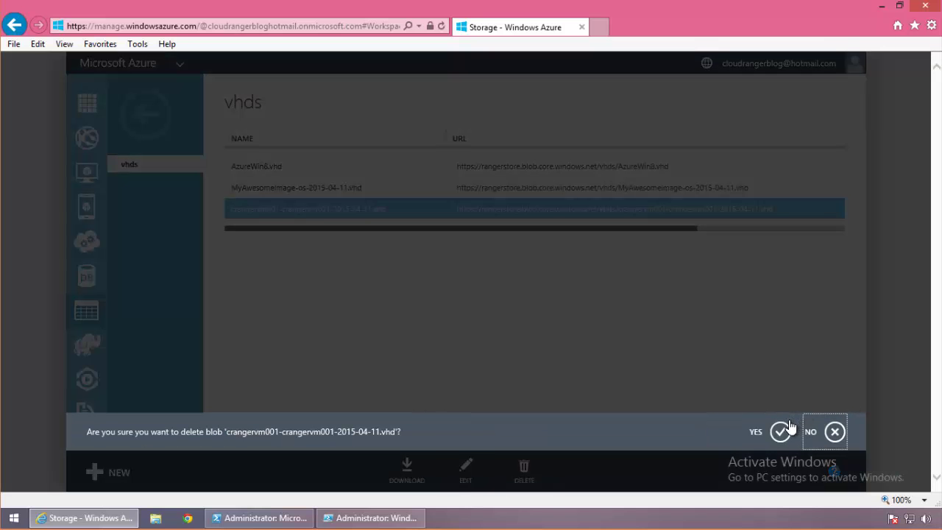
{"action": "left_click", "coordinate": [782, 432]}
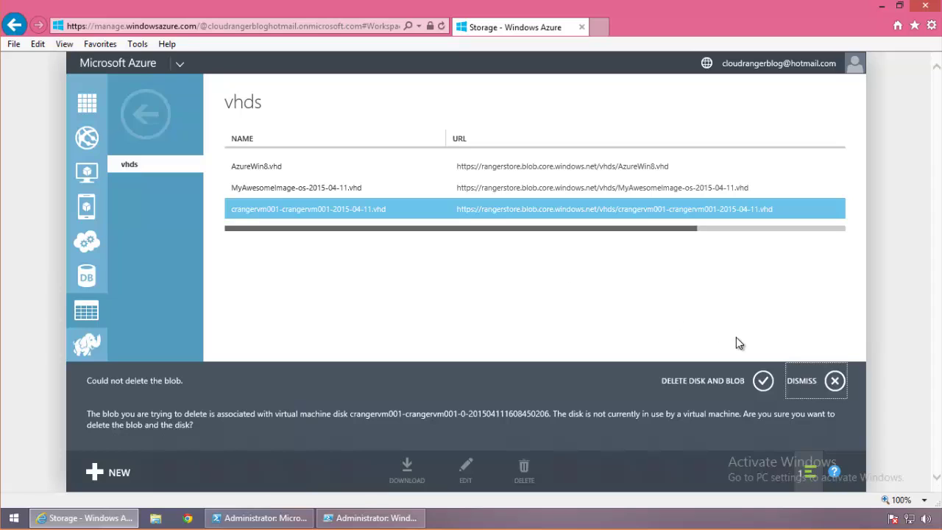
{"action": "left_click", "coordinate": [763, 381]}
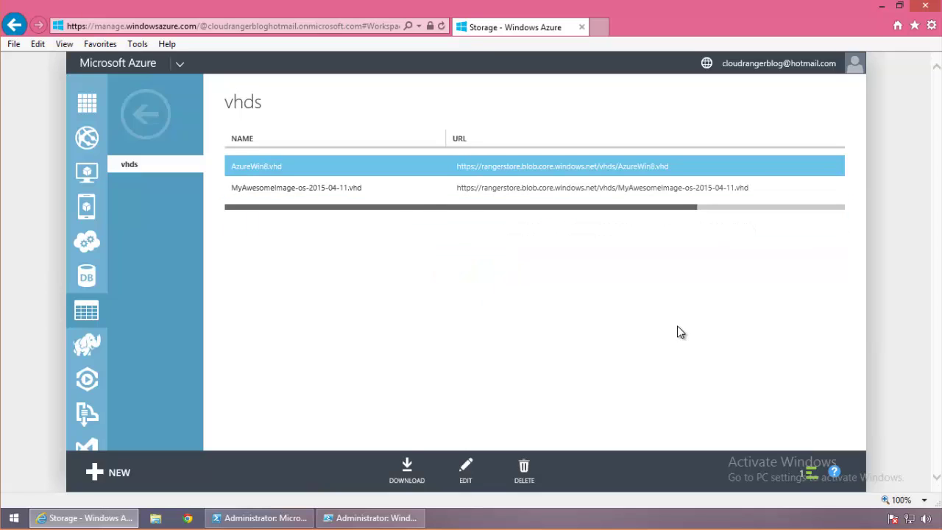
- Examine the MyAwesomeImage blob and the virtual machine images and disks, dismissing the remaining notification
{"action": "left_click", "coordinate": [391, 192]}
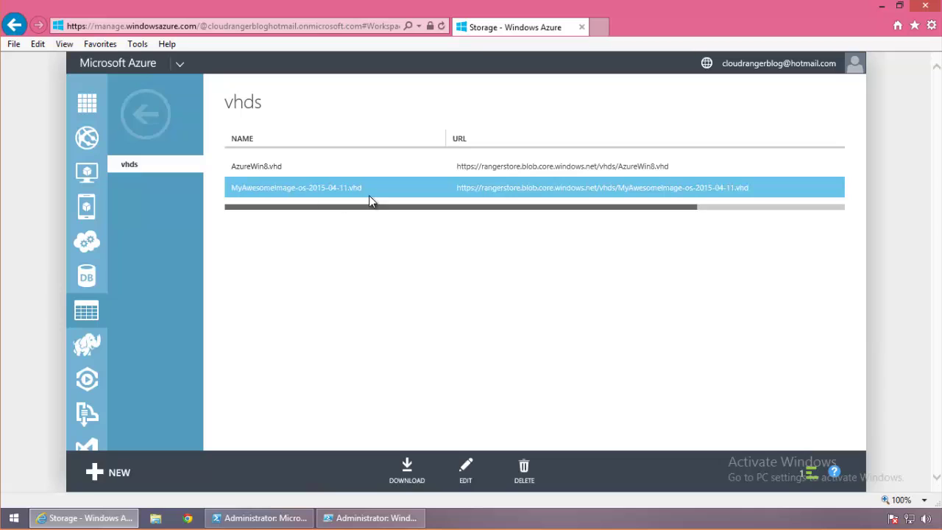
{"action": "left_click", "coordinate": [88, 176]}
{"action": "left_click", "coordinate": [289, 140]}
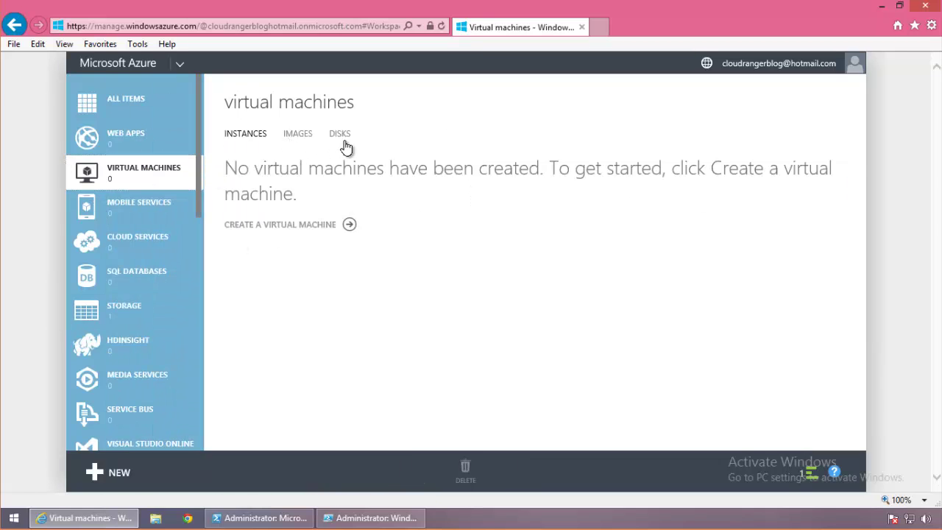
{"action": "left_click", "coordinate": [299, 196]}
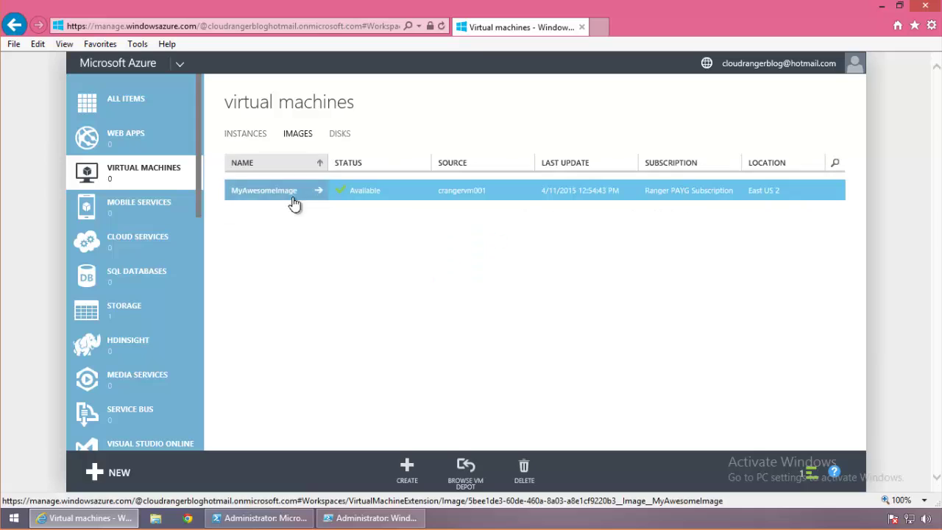
{"action": "left_click", "coordinate": [338, 137]}
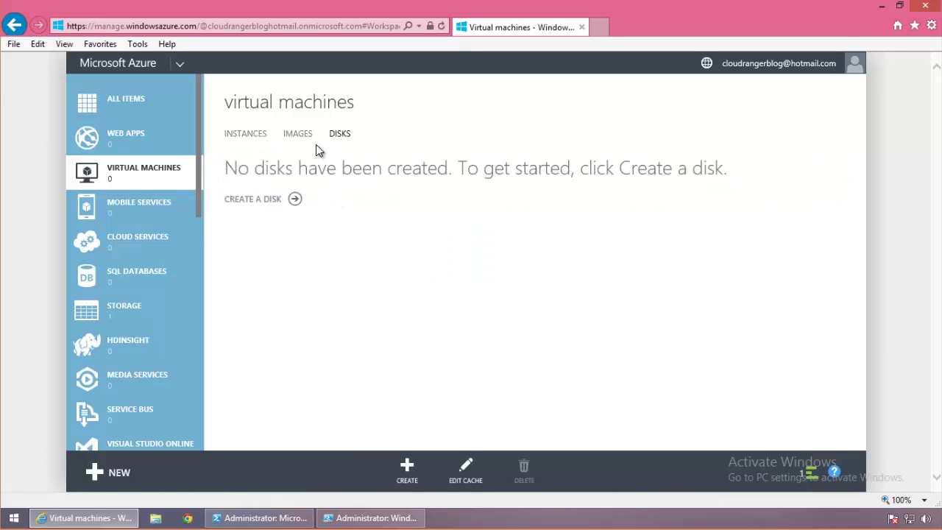
{"action": "left_click", "coordinate": [299, 134]}
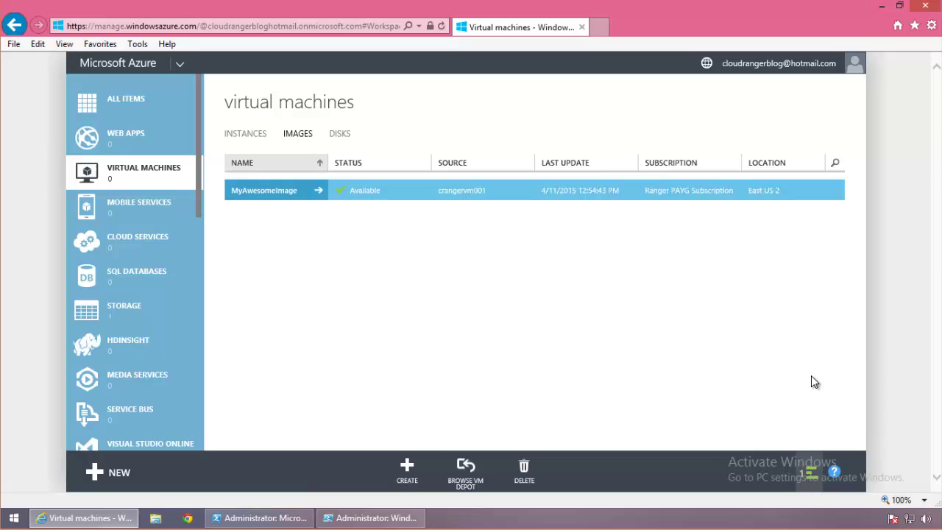
{"action": "left_click", "coordinate": [834, 429]}
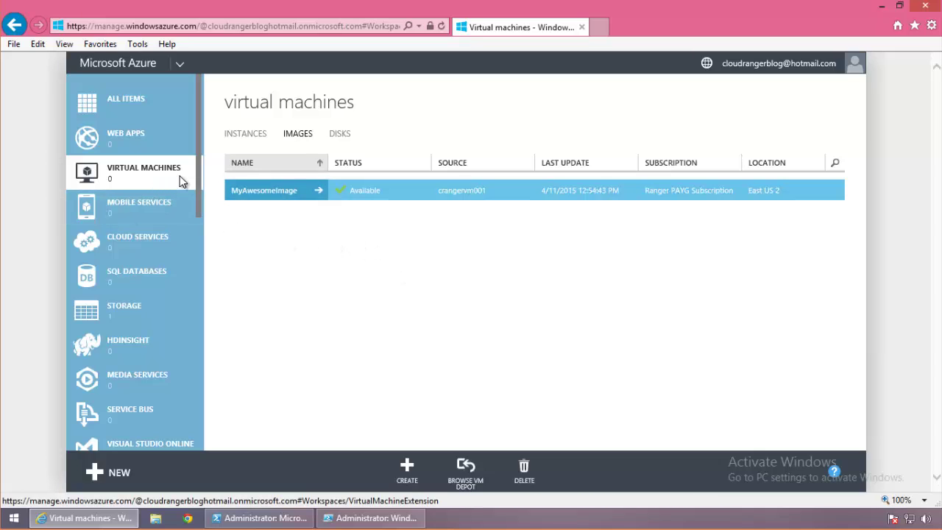
- Start creating a virtual machine from the gallery, choosing MyAwesomeImage from the custom images as its source
{"action": "left_click", "coordinate": [160, 179]}
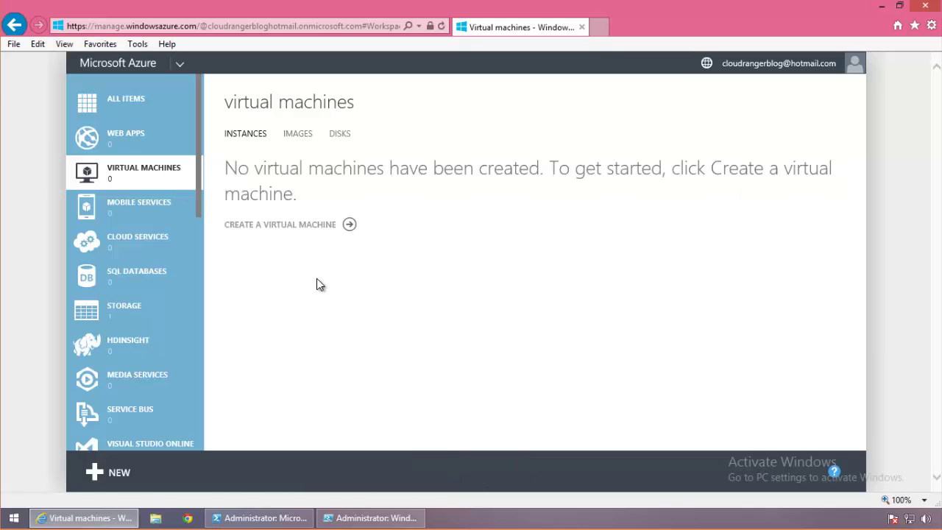
{"action": "left_click", "coordinate": [308, 227]}
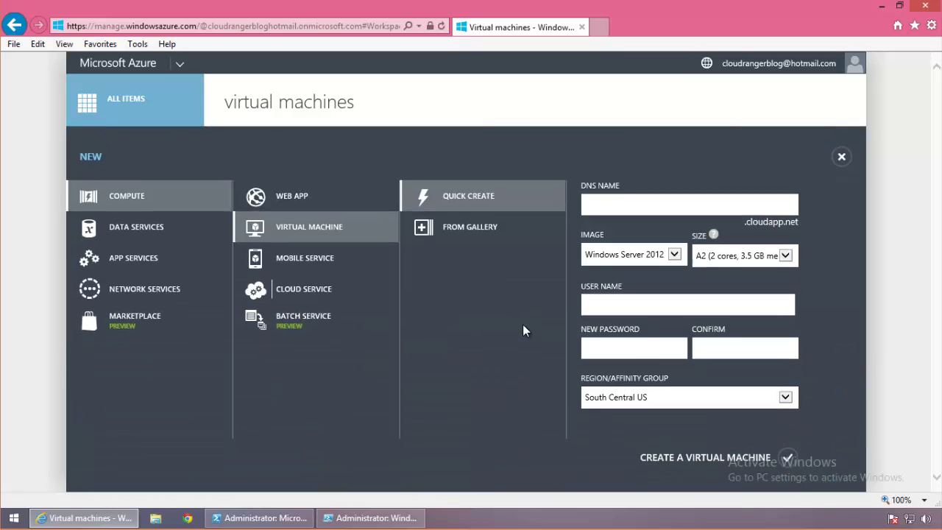
{"action": "left_click", "coordinate": [486, 224]}
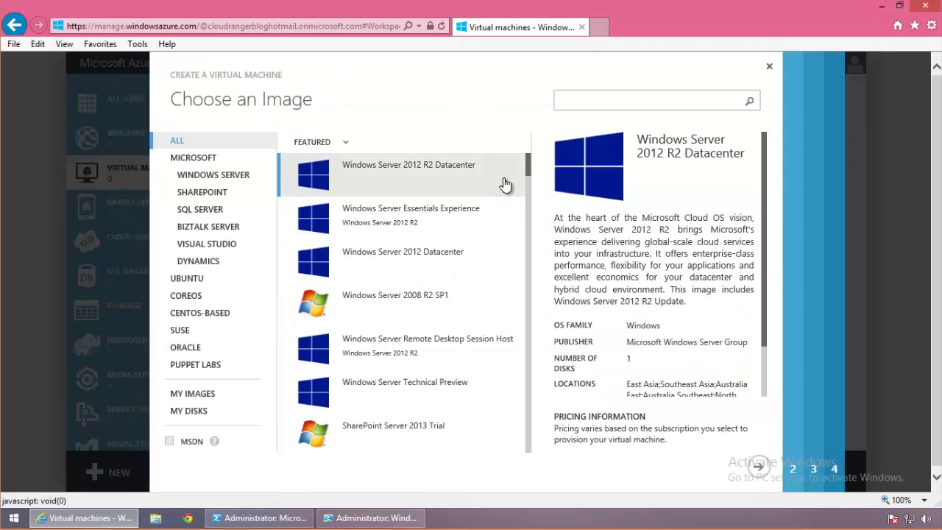
{"action": "mouse_move", "coordinate": [529, 171]}
{"action": "left_mouse_down"}
{"action": "mouse_move", "coordinate": [532, 197]}
{"action": "mouse_move", "coordinate": [530, 167]}
{"action": "left_mouse_up"}
{"action": "left_click", "coordinate": [206, 398]}
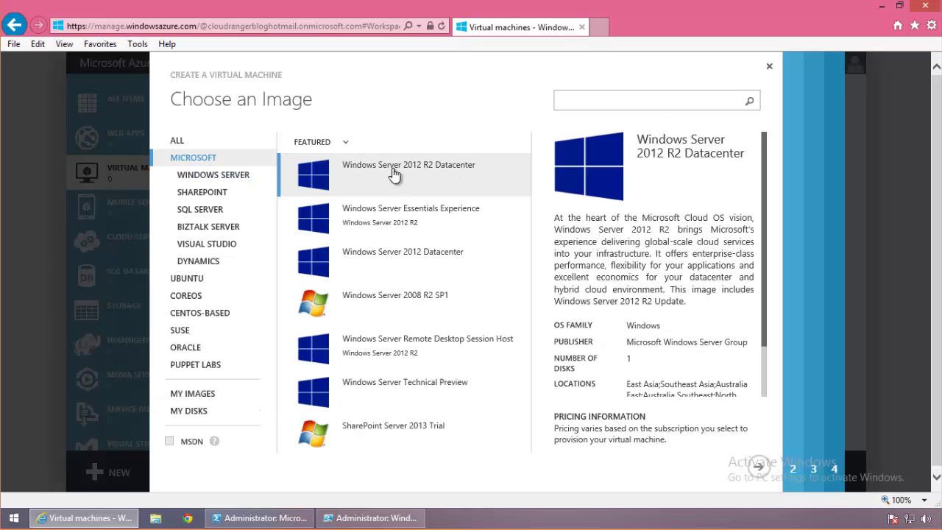
{"action": "left_click", "coordinate": [268, 390]}
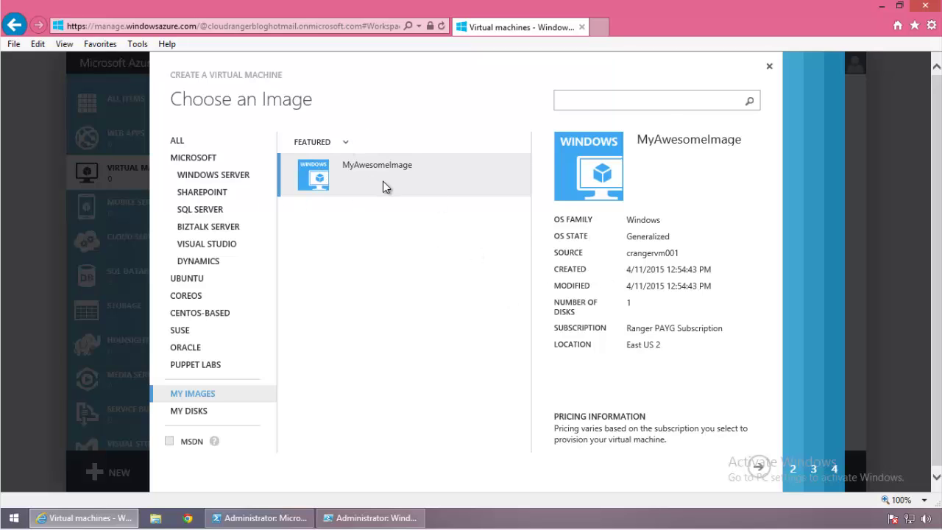
{"action": "left_click", "coordinate": [760, 469]}
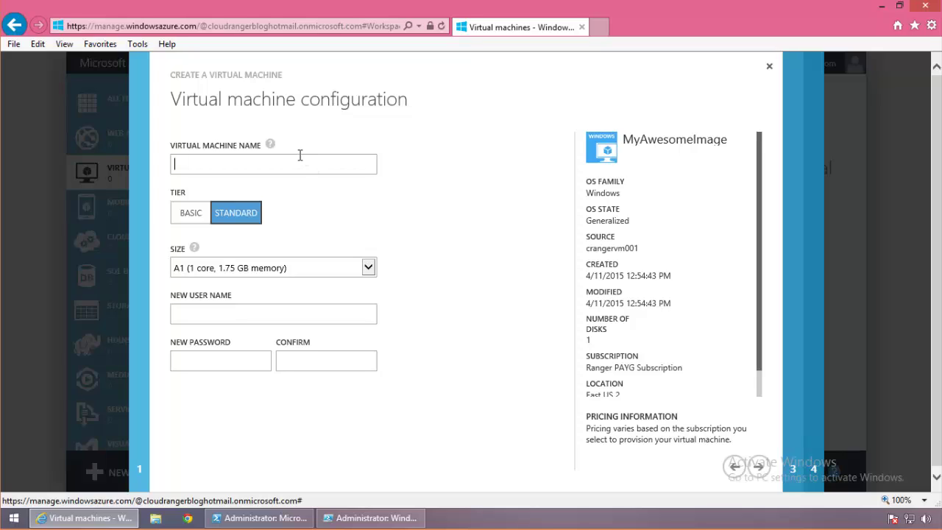
- Name the new virtual machine crangervm002 and set its size to A3 (4 cores, 7 GB memory)
{"action": "type", "text": "crangervm002"}
{"action": "left_click", "coordinate": [365, 267]}
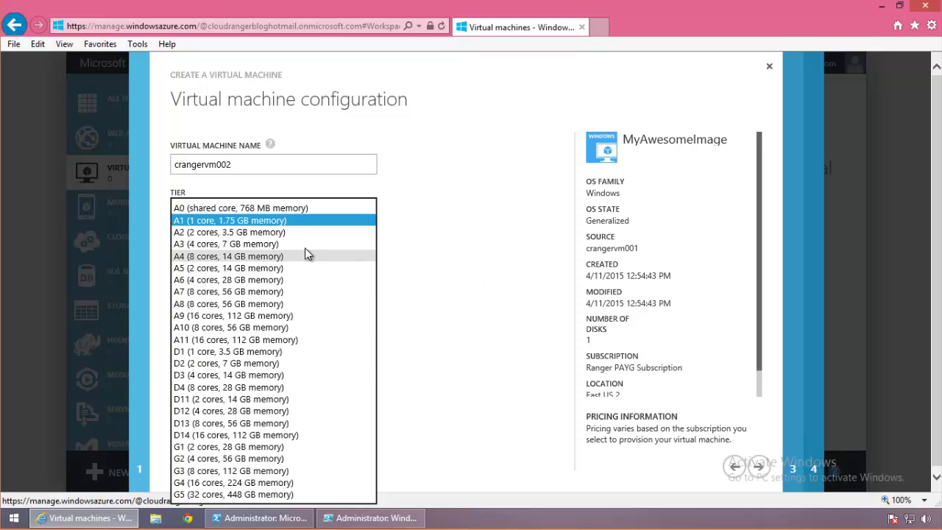
{"action": "left_click", "coordinate": [303, 244]}
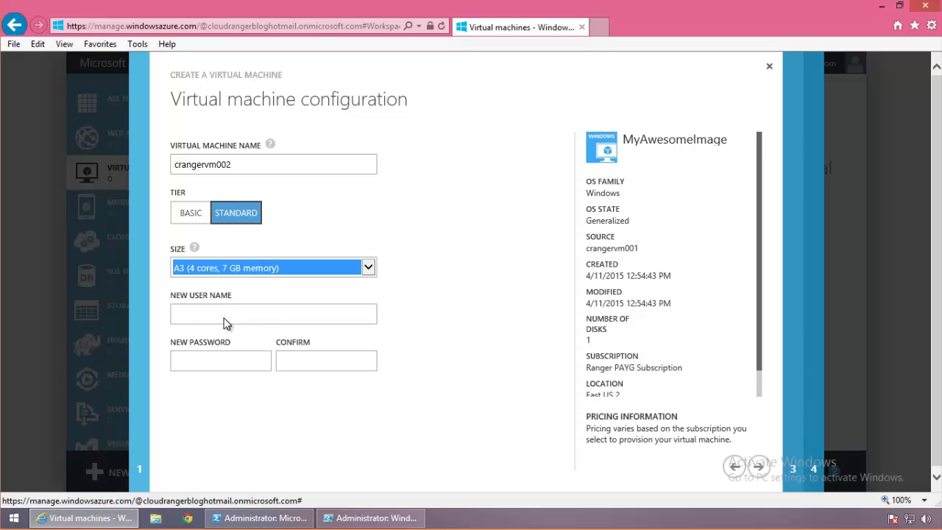
- Enter the new virtual machine's administrator user name, then enter and confirm the new password
{"action": "left_click", "coordinate": [188, 314]}
{"action": "type", "text": "shawn"}
{"action": "key", "text": "Tab"}
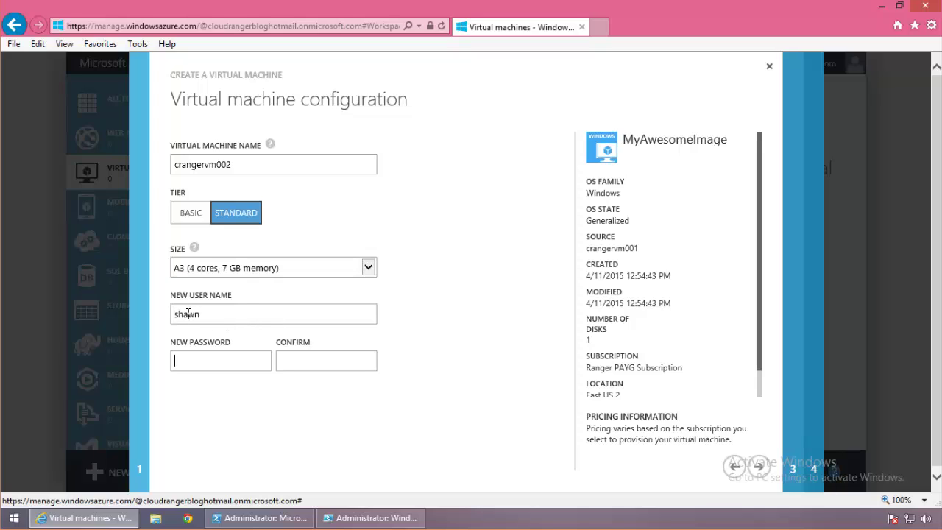
{"action": "type", "text": "•••••••••"}
{"action": "key", "text": "Tab"}
{"action": "type", "text": "••••••••"}
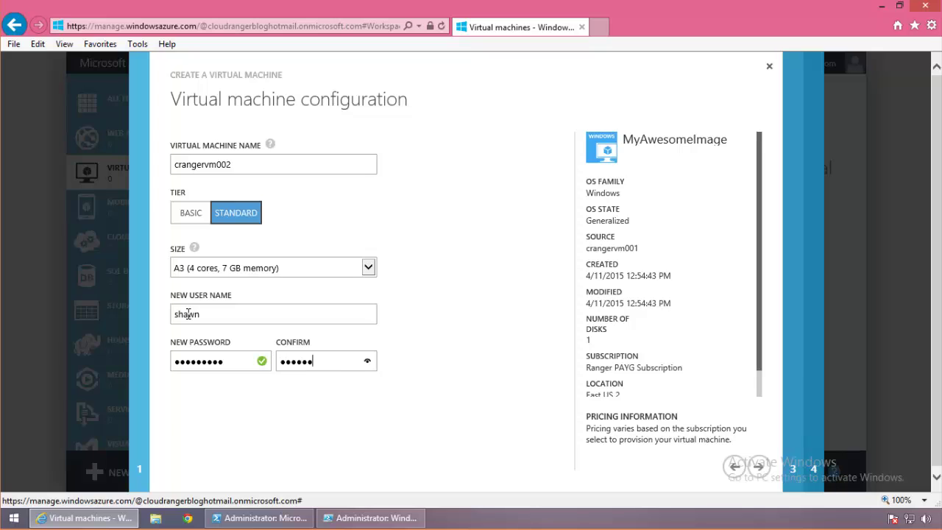
- Finish confirming the new administrator password and continue to the cloud service and region settings
{"action": "type", "text": "•"}
{"action": "left_click", "coordinate": [758, 465]}
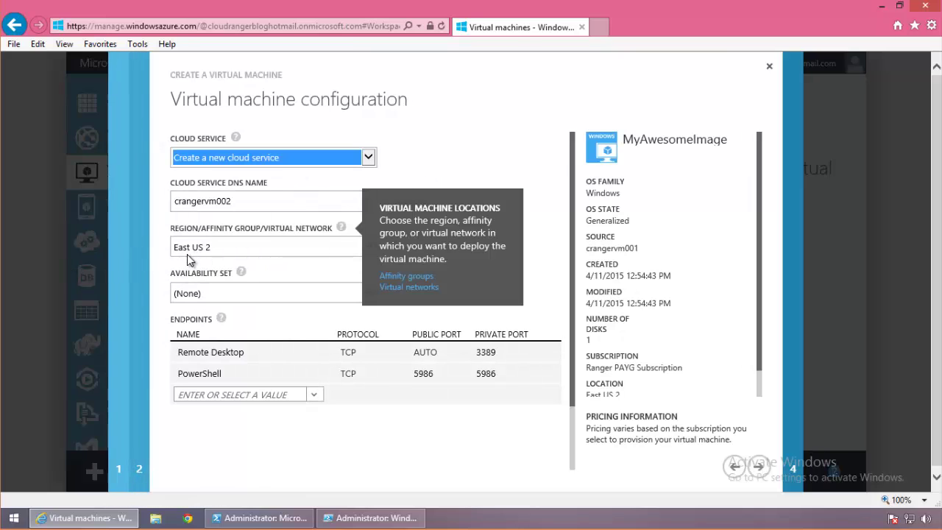
- Create the virtual machine in a new cloud service in the East US 2 region and show its creation progress details
{"action": "left_click", "coordinate": [358, 249]}
{"action": "left_click", "coordinate": [358, 248]}
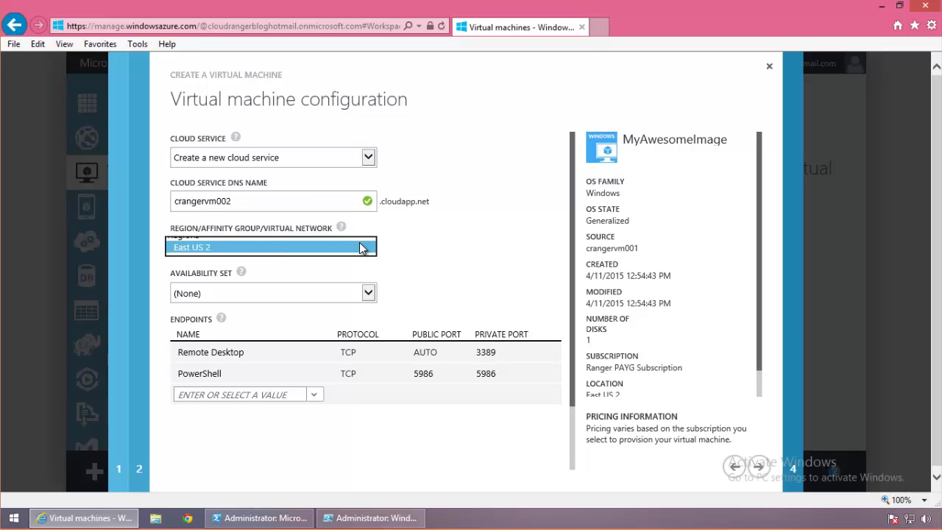
{"action": "left_click", "coordinate": [249, 254]}
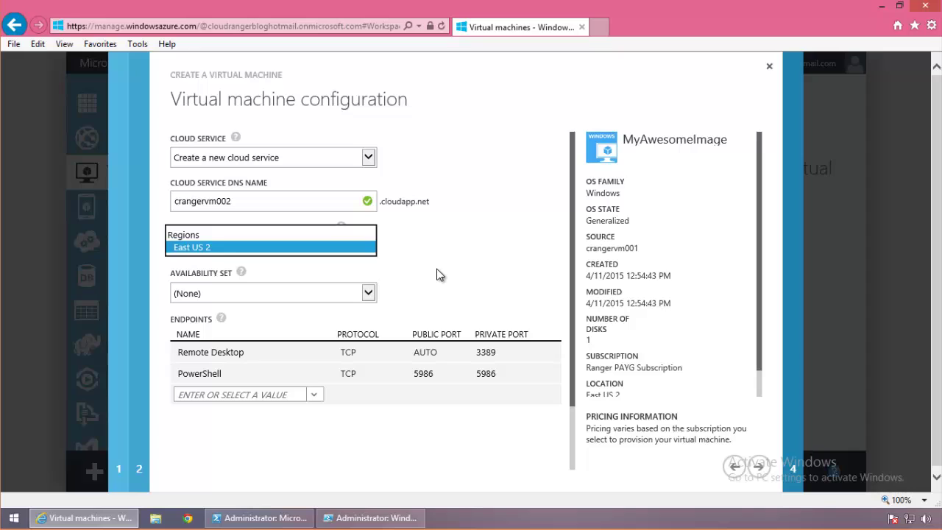
{"action": "key", "text": "Tab"}
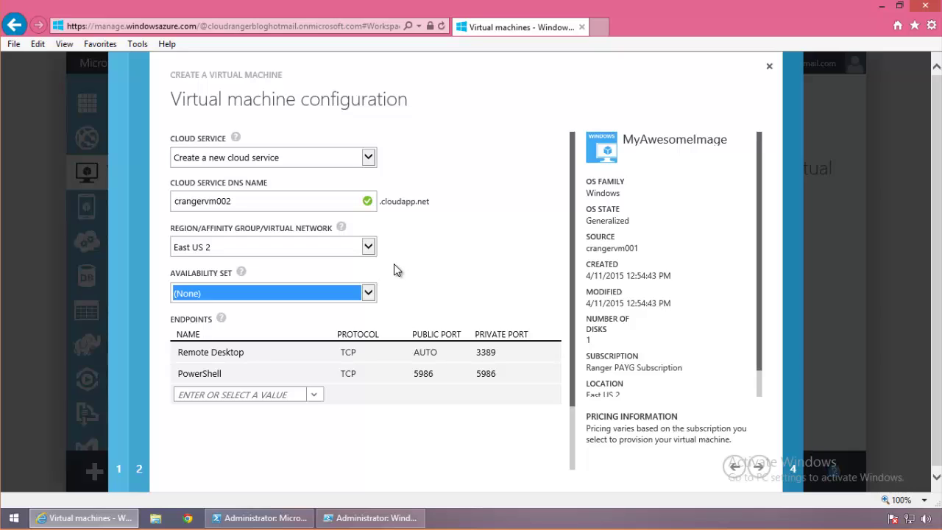
{"action": "left_click", "coordinate": [357, 243]}
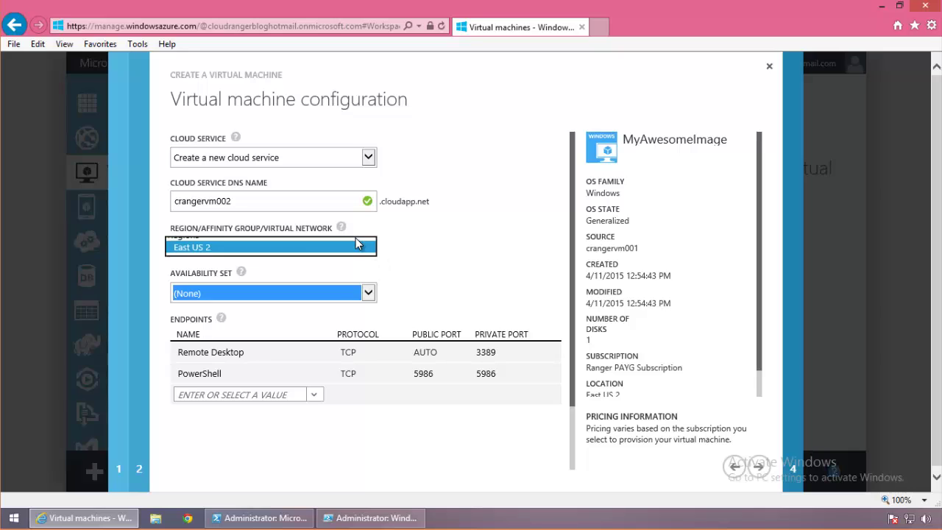
{"action": "left_click", "coordinate": [454, 260]}
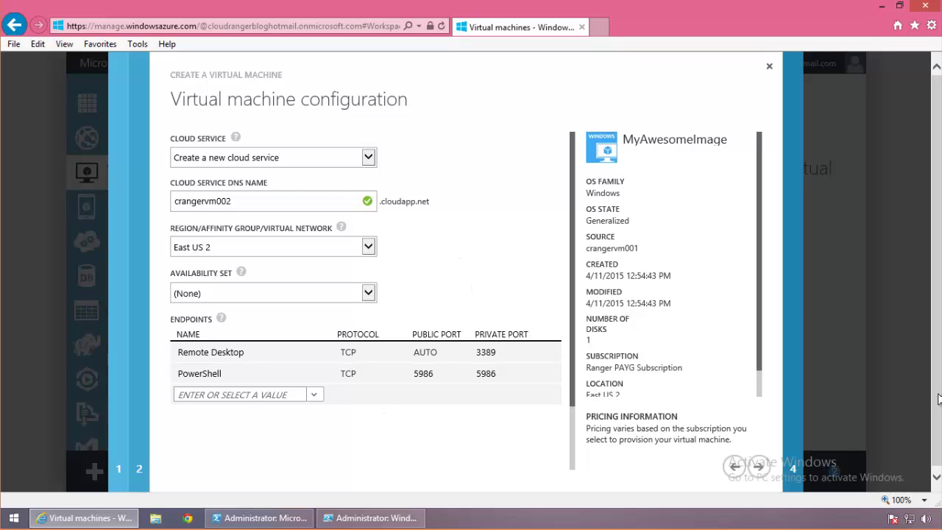
{"action": "left_click", "coordinate": [759, 466]}
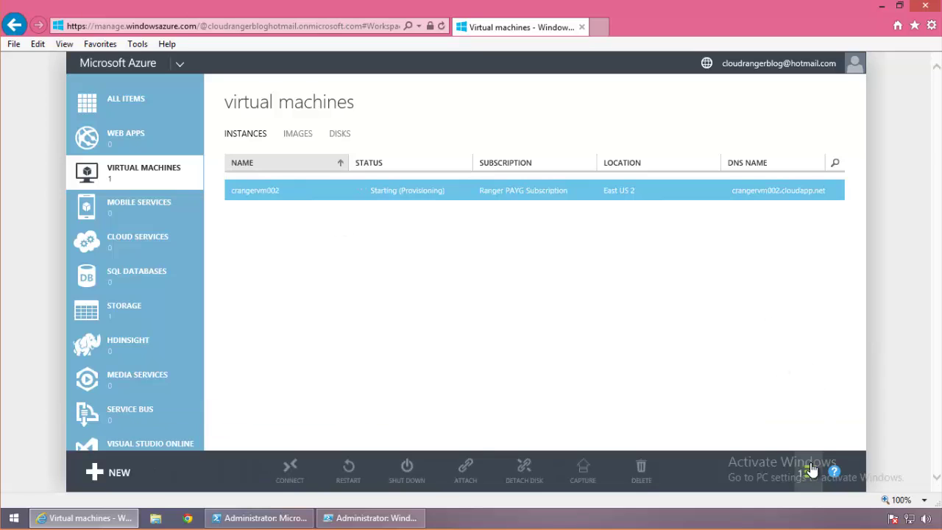
{"action": "left_click", "coordinate": [836, 434]}
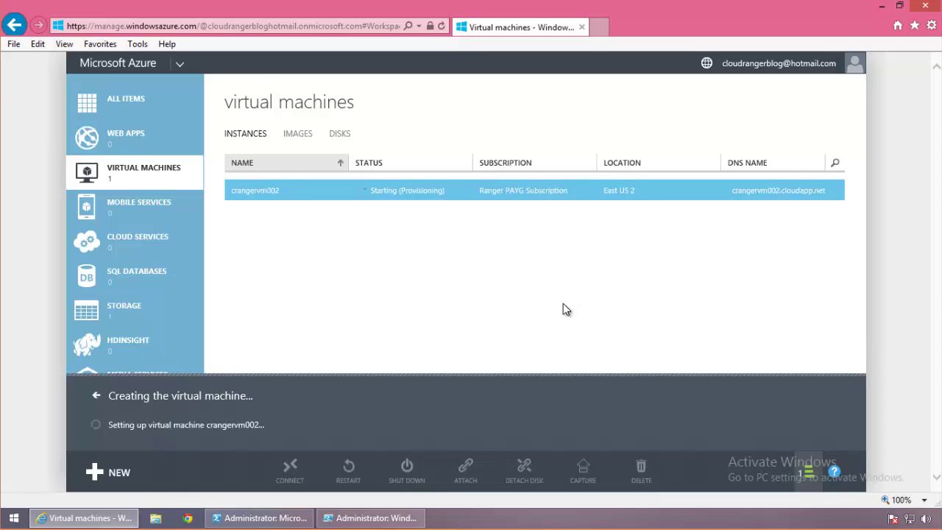
- Switch to PowerShell ISE and examine the service name, virtual machine name, image name and image label in the Save-AzureVMImage command
{"action": "left_click", "coordinate": [406, 519]}
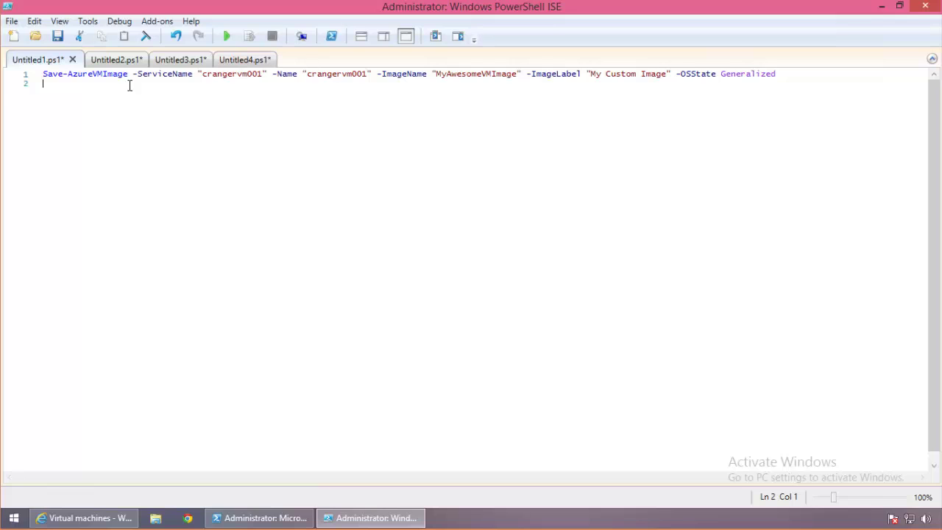
{"action": "double_click", "coordinate": [250, 74]}
{"action": "left_click", "coordinate": [328, 76]}
{"action": "left_click", "coordinate": [238, 76]}
{"action": "left_click", "coordinate": [328, 76]}
{"action": "double_click", "coordinate": [328, 76]}
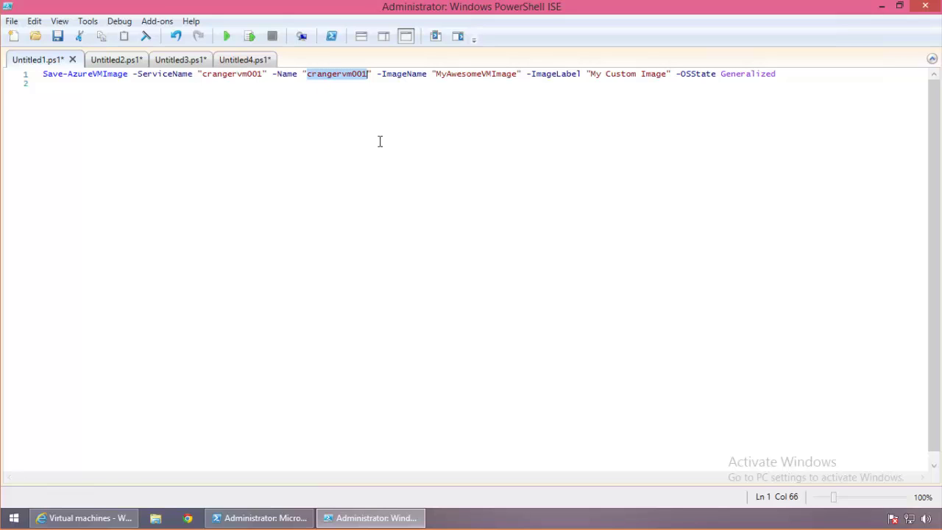
{"action": "double_click", "coordinate": [479, 74]}
{"action": "double_click", "coordinate": [615, 74]}
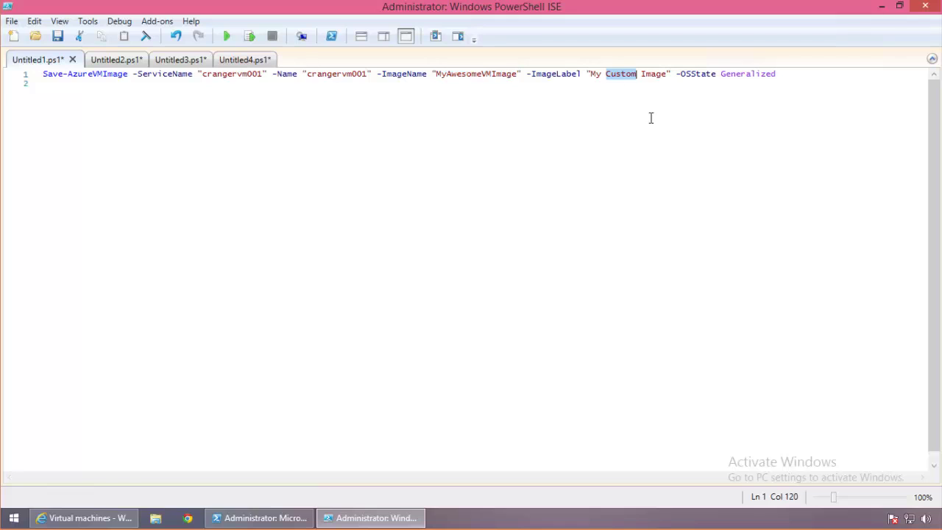
{"action": "left_click", "coordinate": [692, 113]}
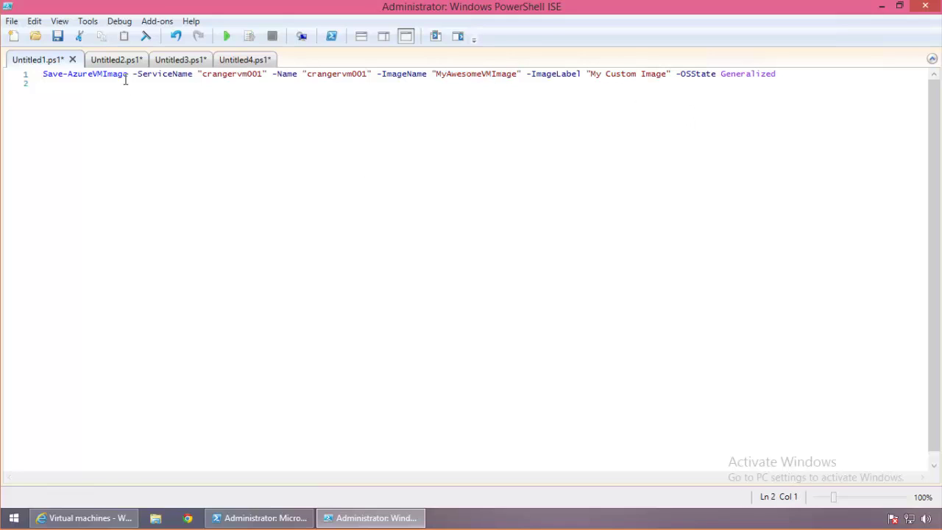
- Examine the Save-AzureVMImage cmdlet name and its OSState parameter with the Generalized value
{"action": "left_click_drag", "start_coordinate": [132, 74], "coordinate": [43, 83]}
{"action": "double_click", "coordinate": [44, 75]}
{"action": "left_click", "coordinate": [173, 122]}
{"action": "double_click", "coordinate": [696, 75]}
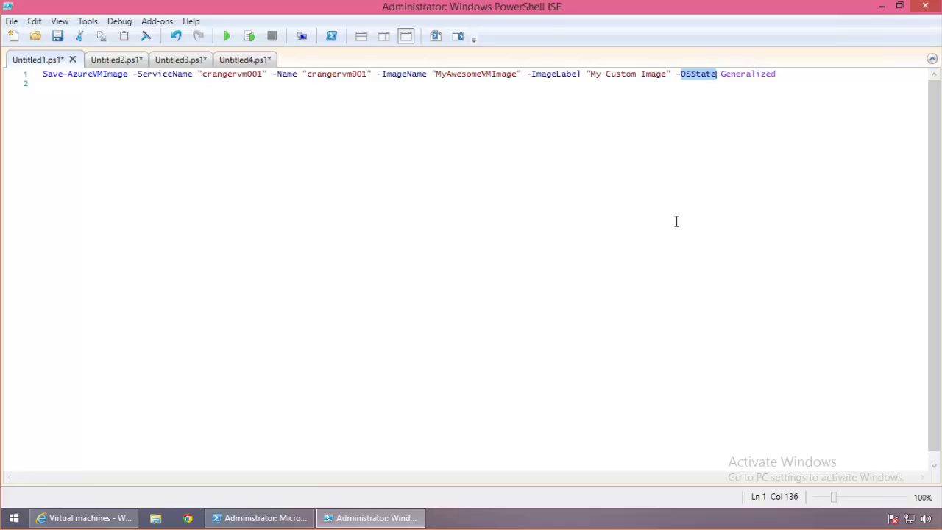
{"action": "left_click", "coordinate": [810, 75]}
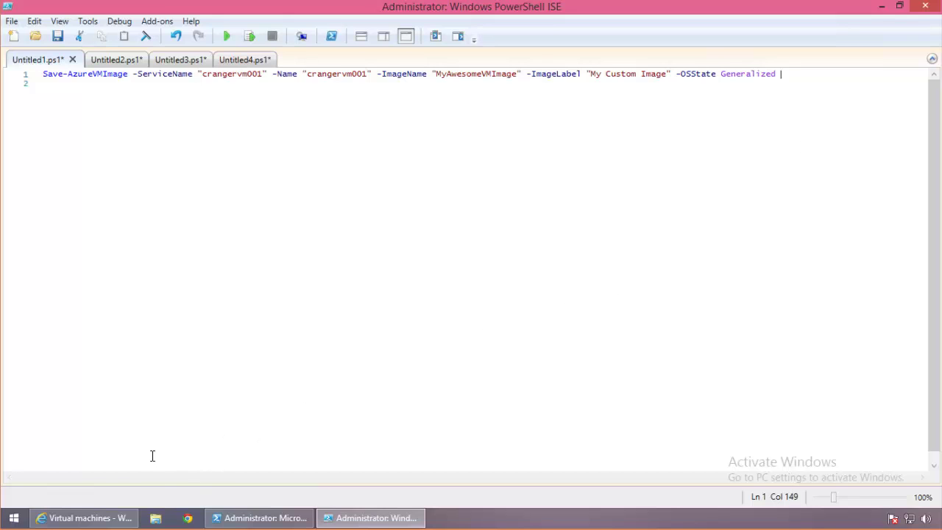
{"action": "double_click", "coordinate": [734, 74]}
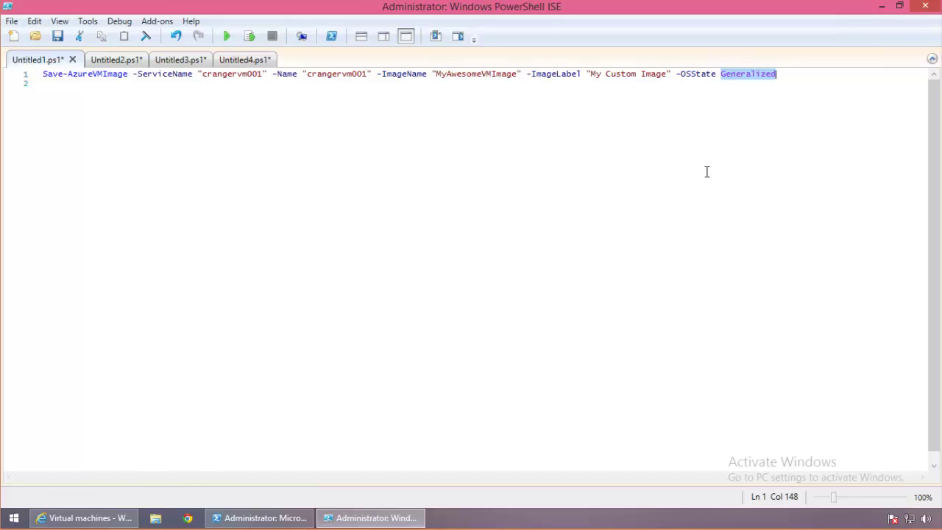
{"action": "left_click", "coordinate": [707, 172]}
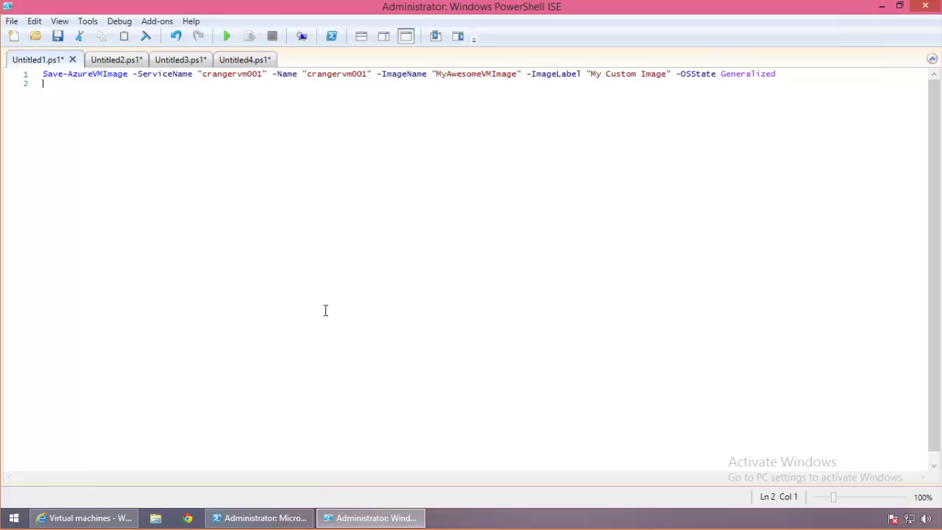
- Switch back to the Azure portal in the browser and dismiss the notification about the creation of crangervm002
{"action": "left_click", "coordinate": [118, 519]}
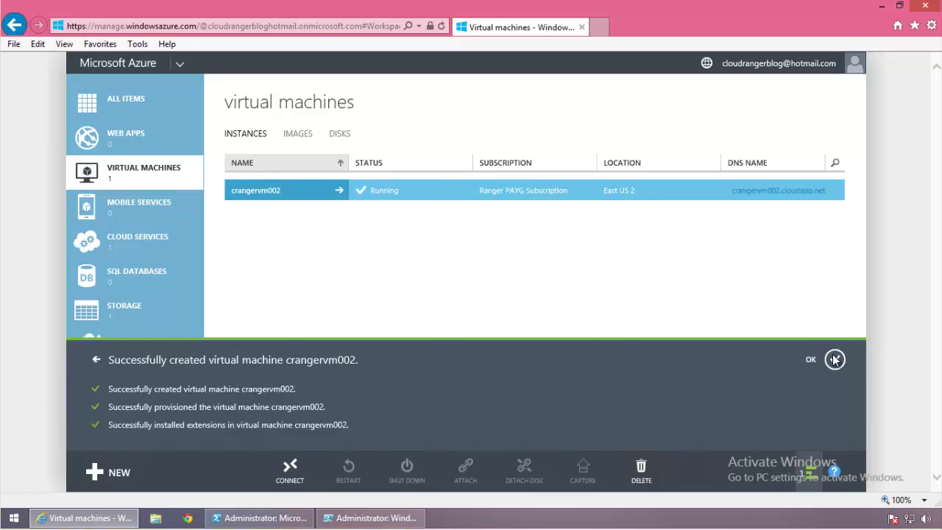
{"action": "left_click", "coordinate": [835, 360]}
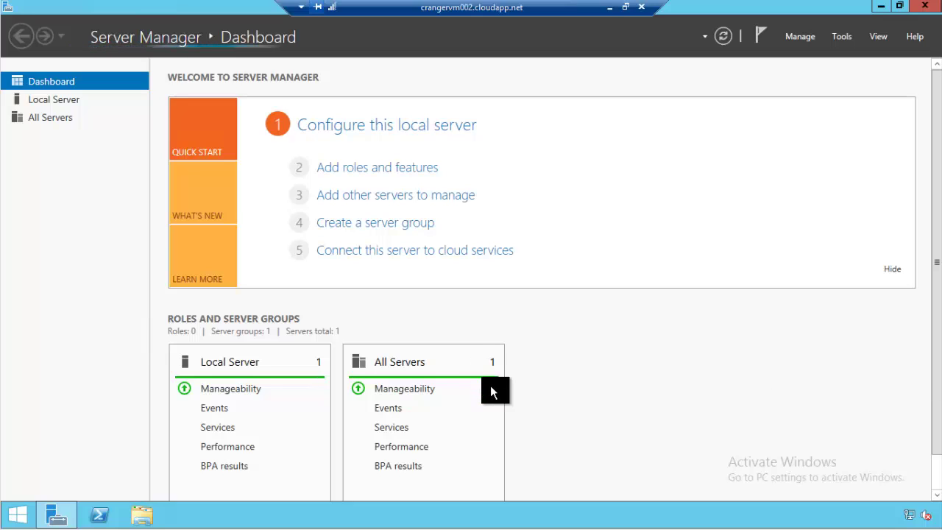
- In crangervm002's remote session, inspect my app document in the My App folder on the C: drive, then return to the drive's root
{"action": "left_click", "coordinate": [876, 7]}
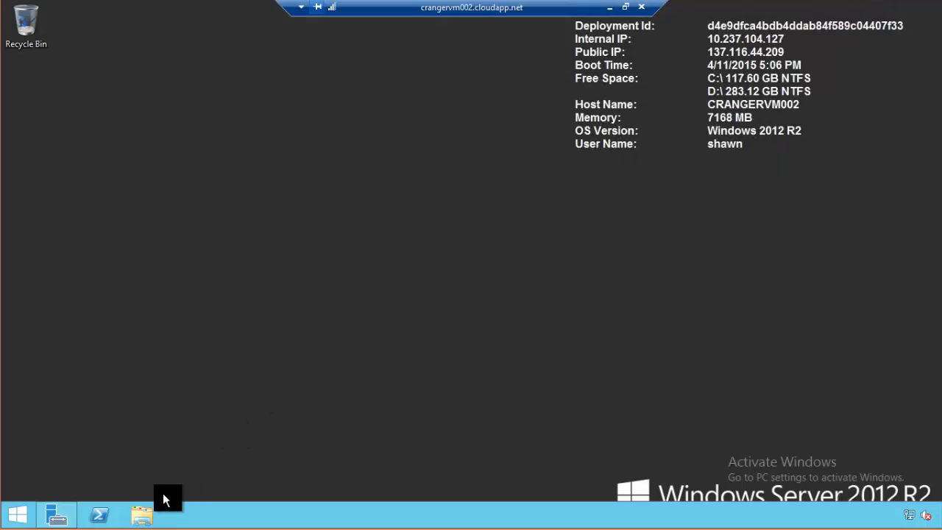
{"action": "left_click", "coordinate": [138, 517]}
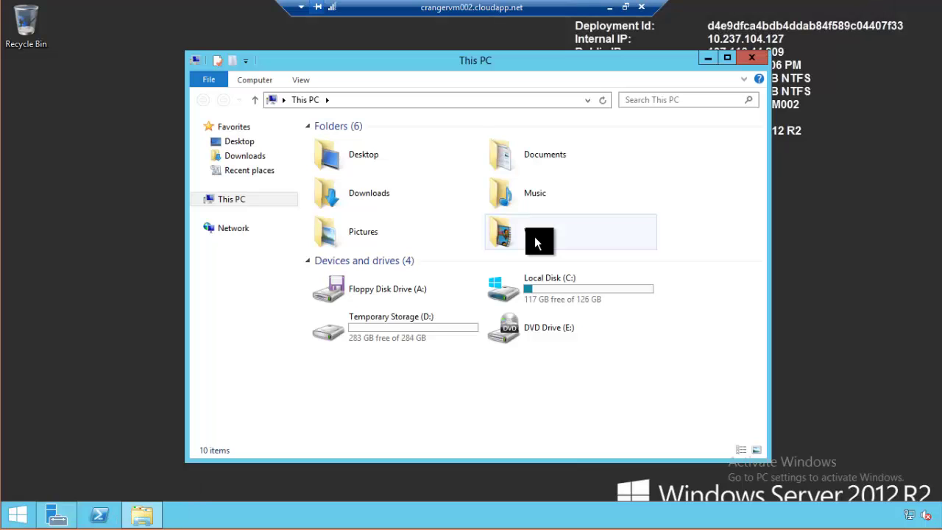
{"action": "left_click", "coordinate": [554, 284]}
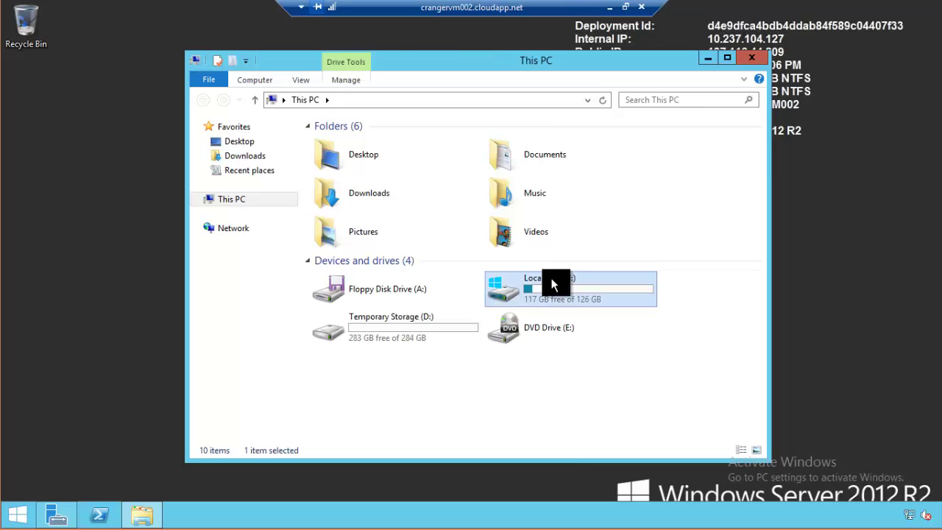
{"action": "double_click", "coordinate": [554, 284]}
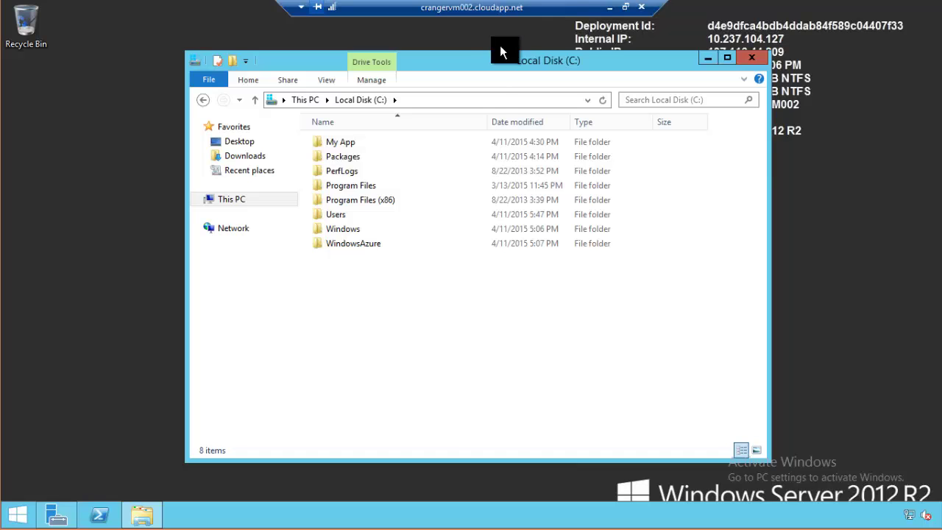
{"action": "double_click", "coordinate": [385, 141]}
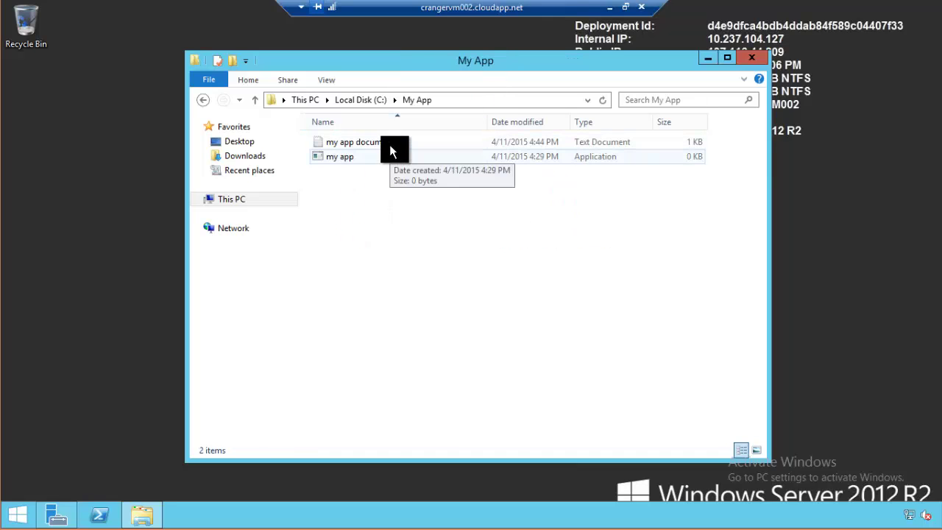
{"action": "double_click", "coordinate": [390, 143]}
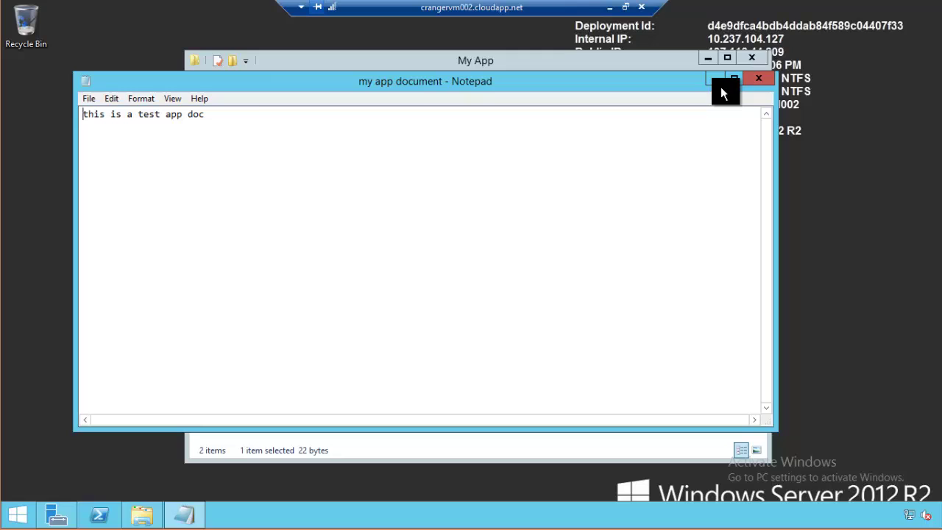
{"action": "left_click", "coordinate": [759, 77]}
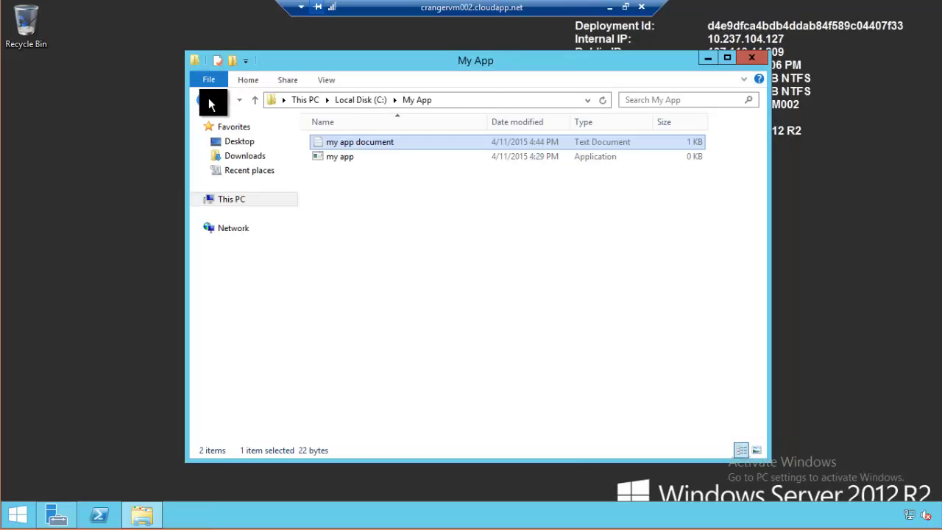
{"action": "left_click", "coordinate": [204, 100]}
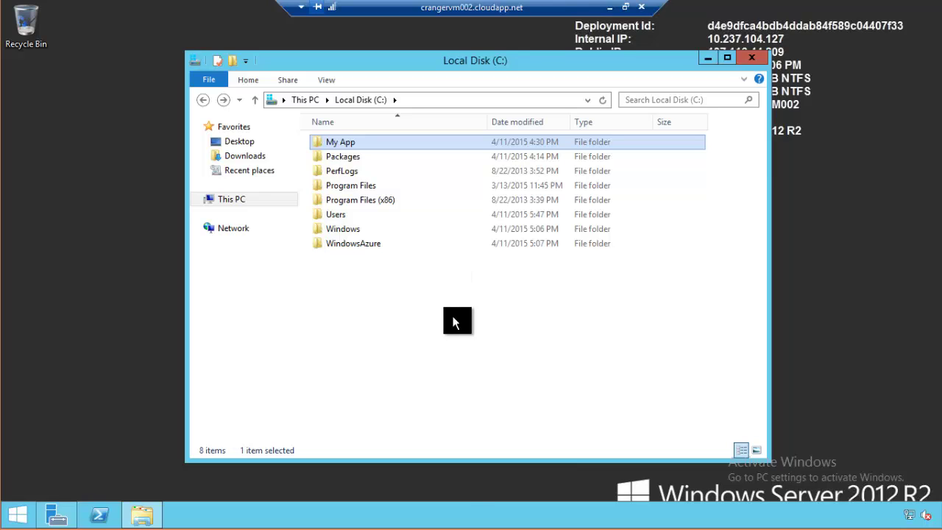
- Set the remote machine's taskbar to small buttons that never combine, and apply the settings
{"action": "right_click", "coordinate": [384, 512]}
{"action": "left_click", "coordinate": [416, 500]}
{"action": "left_click", "coordinate": [184, 262]}
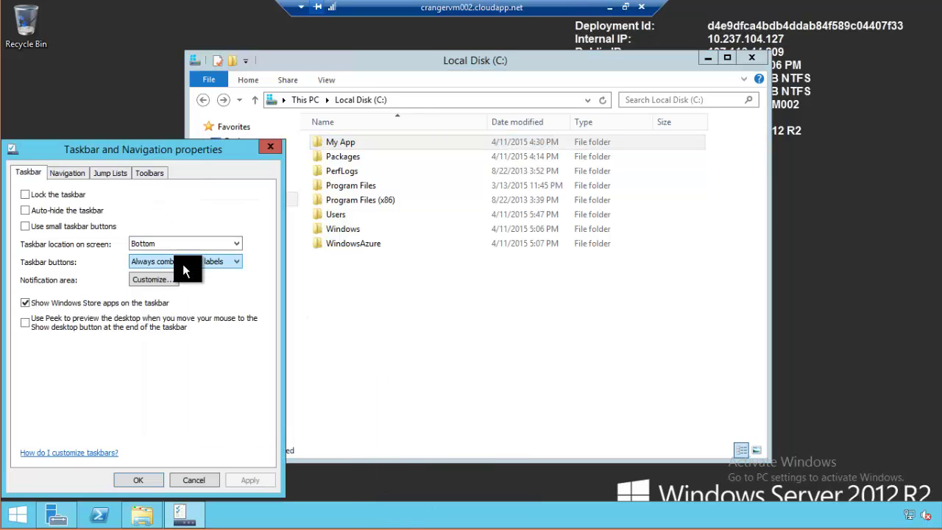
{"action": "left_click", "coordinate": [181, 295]}
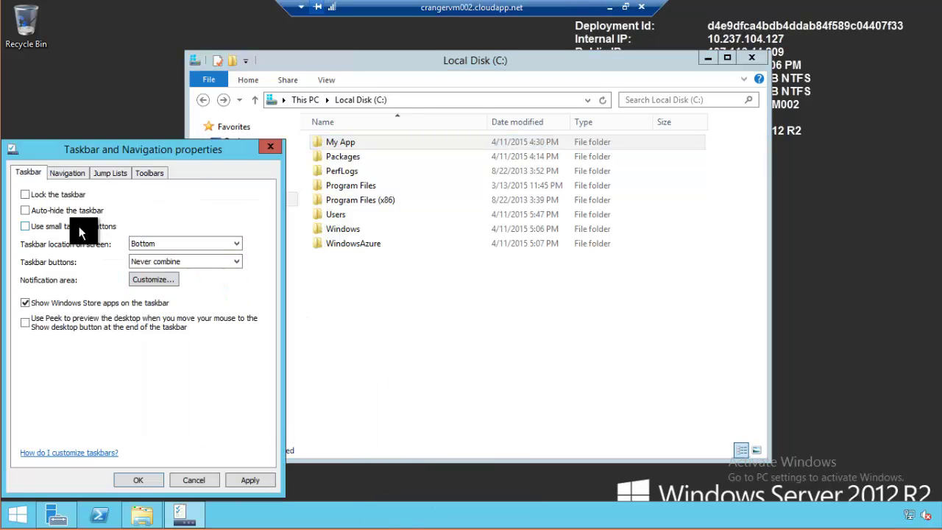
{"action": "left_click", "coordinate": [77, 227]}
{"action": "left_click", "coordinate": [249, 479]}
{"action": "left_click", "coordinate": [140, 480]}
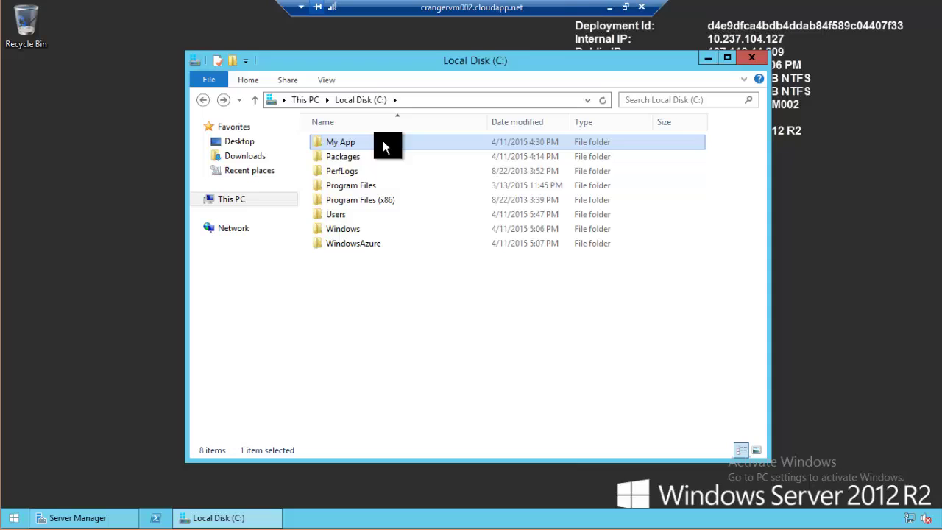
- Leave the remote session and switch to PowerShell ISE to examine the Generalized OS state in the Save-AzureVMImage command
{"action": "key", "text": "F2"}
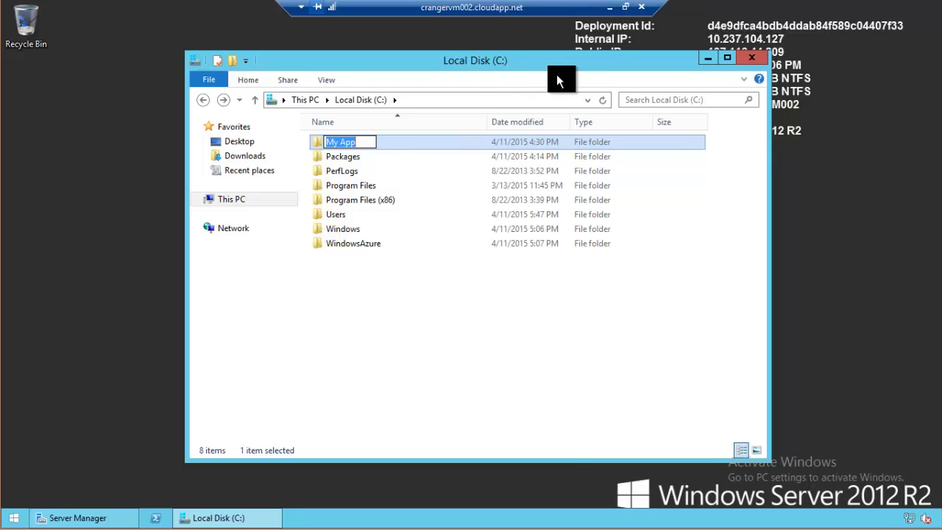
{"action": "left_click", "coordinate": [608, 9]}
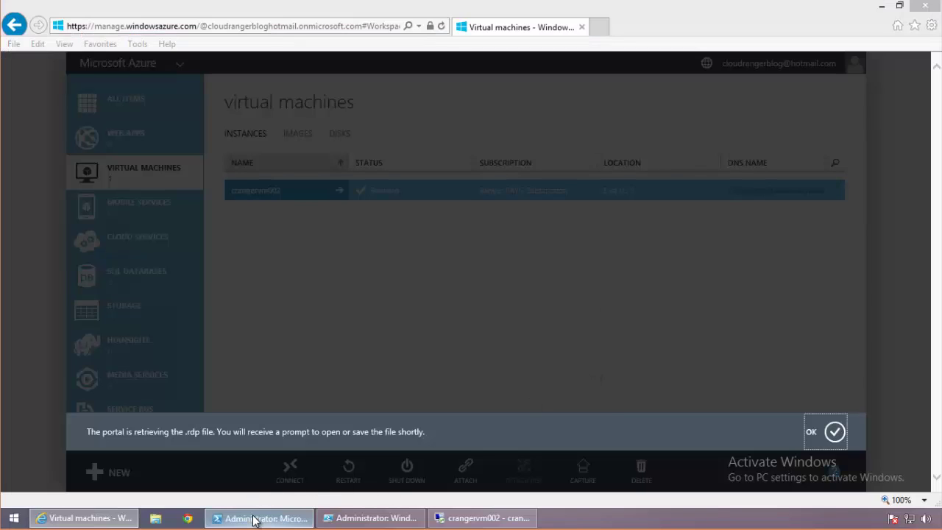
{"action": "left_click", "coordinate": [254, 518]}
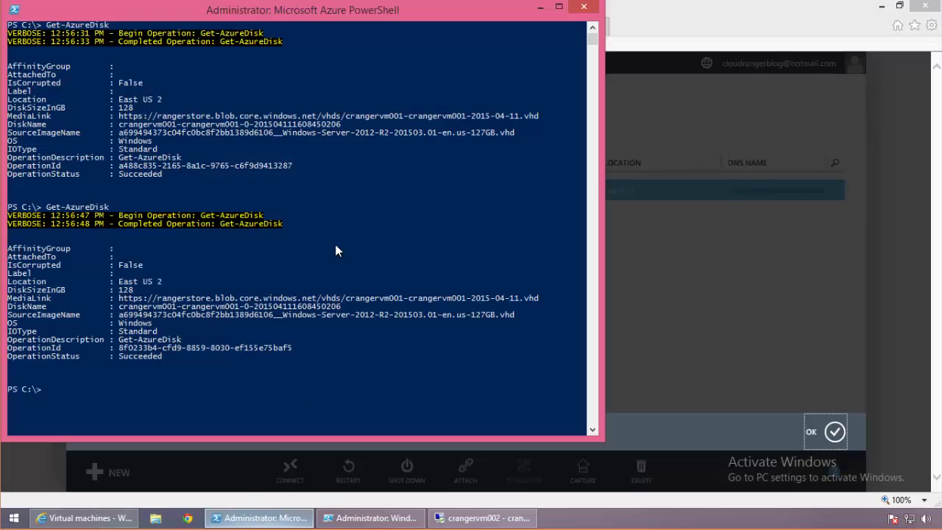
{"action": "left_click", "coordinate": [383, 519]}
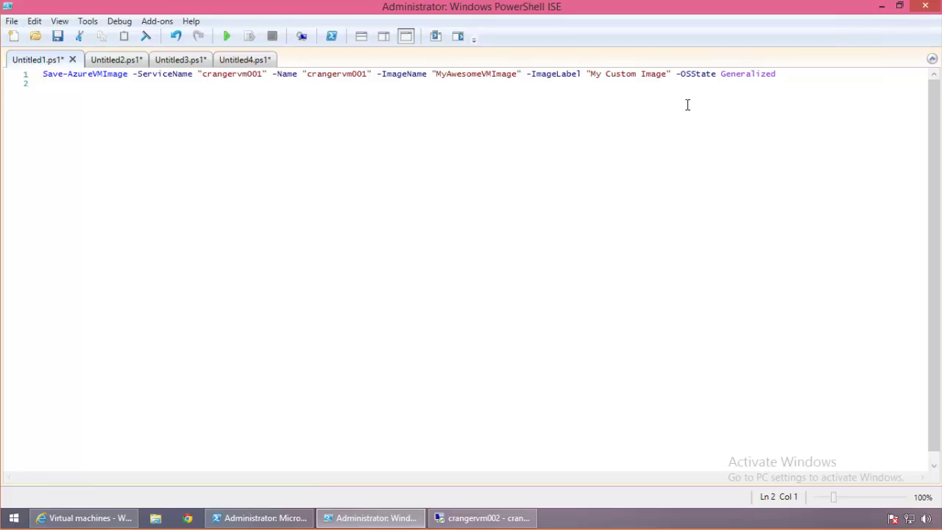
{"action": "double_click", "coordinate": [727, 75]}
{"action": "left_click", "coordinate": [585, 160]}
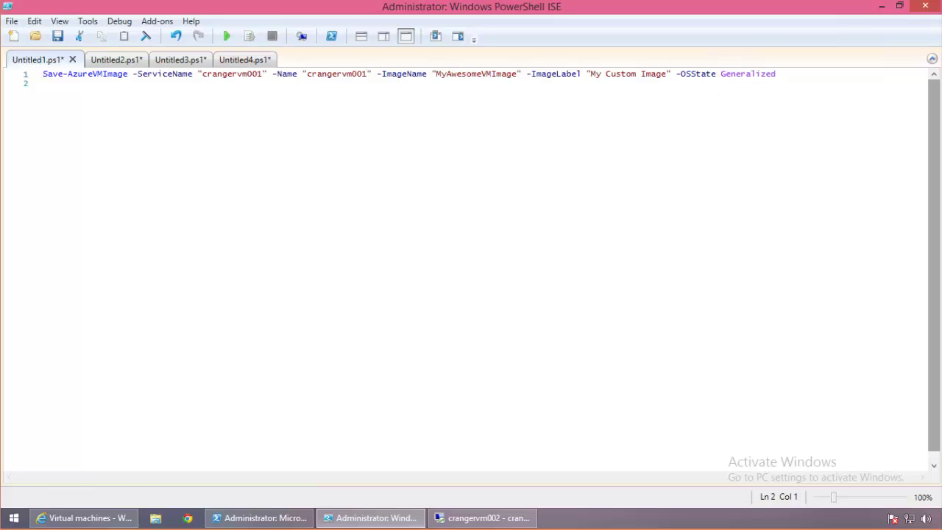
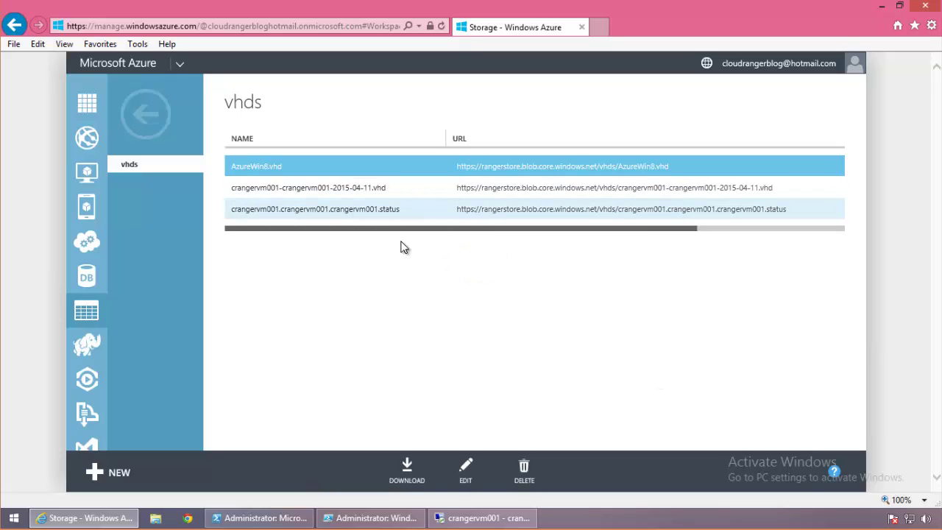
- Show the list of virtual machines in the Azure portal, then switch to crangervm001's remote desktop session
{"action": "left_click", "coordinate": [86, 99]}
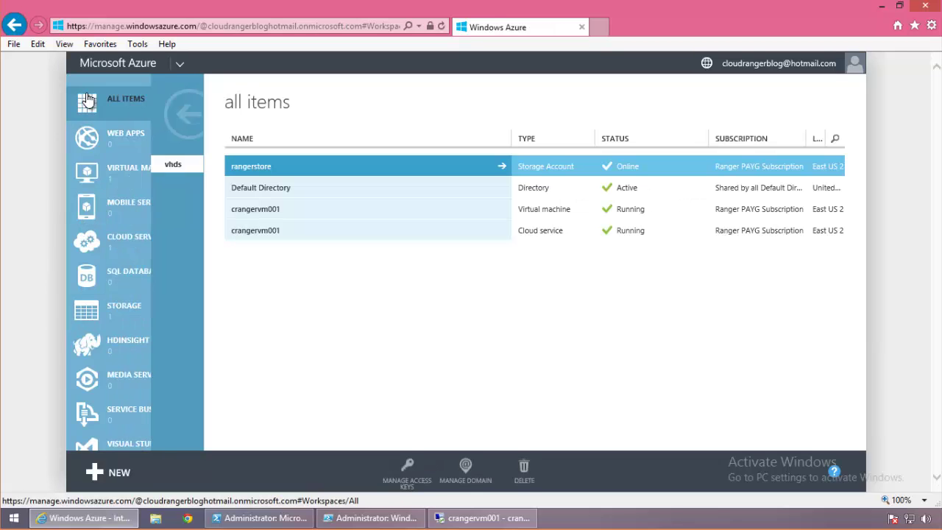
{"action": "left_click", "coordinate": [139, 187]}
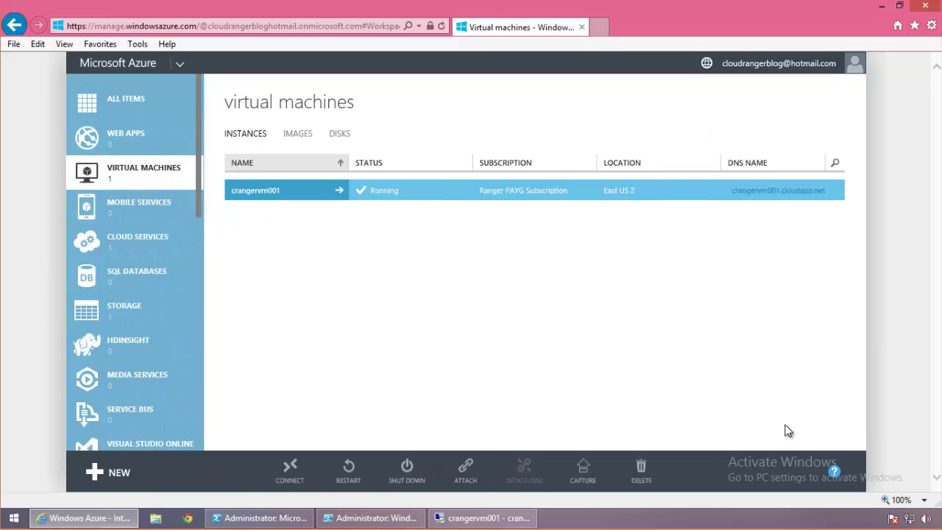
{"action": "left_click", "coordinate": [502, 517]}
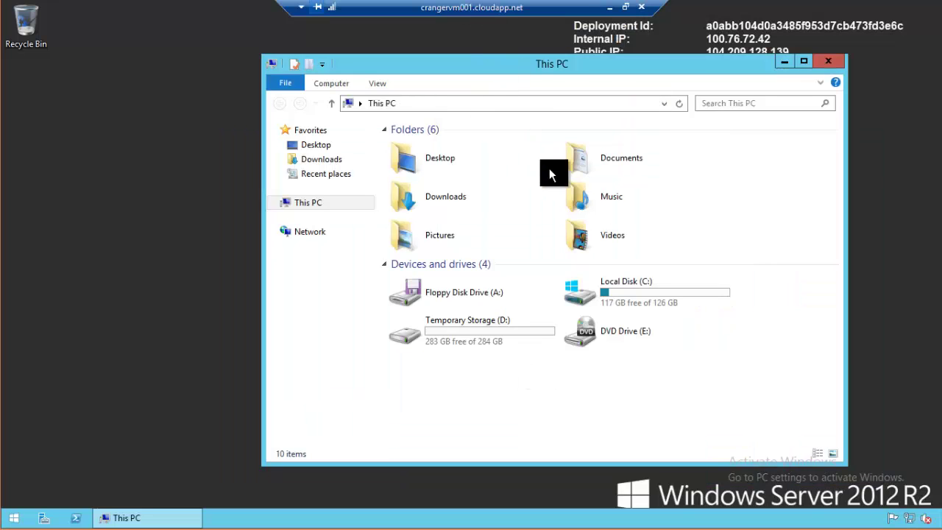
- Inspect Important document 1 in the My Important Documents folder on the remote machine's C: drive, then close the document
{"action": "double_click", "coordinate": [612, 281]}
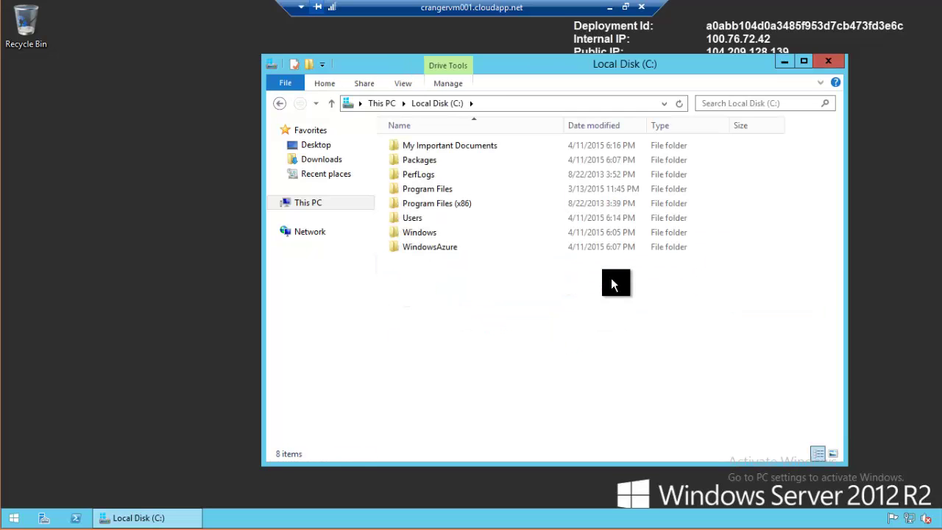
{"action": "left_click", "coordinate": [479, 148]}
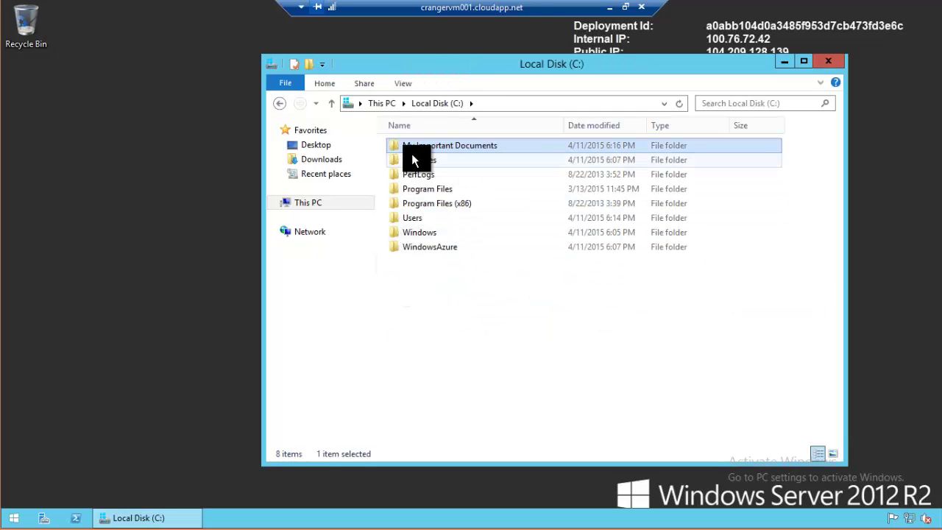
{"action": "double_click", "coordinate": [536, 147]}
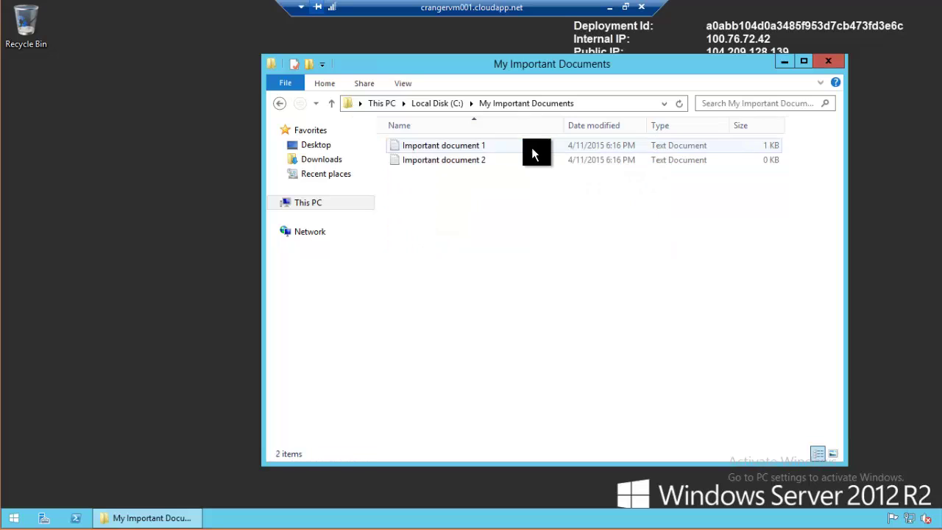
{"action": "left_click", "coordinate": [504, 159]}
{"action": "left_click", "coordinate": [505, 151]}
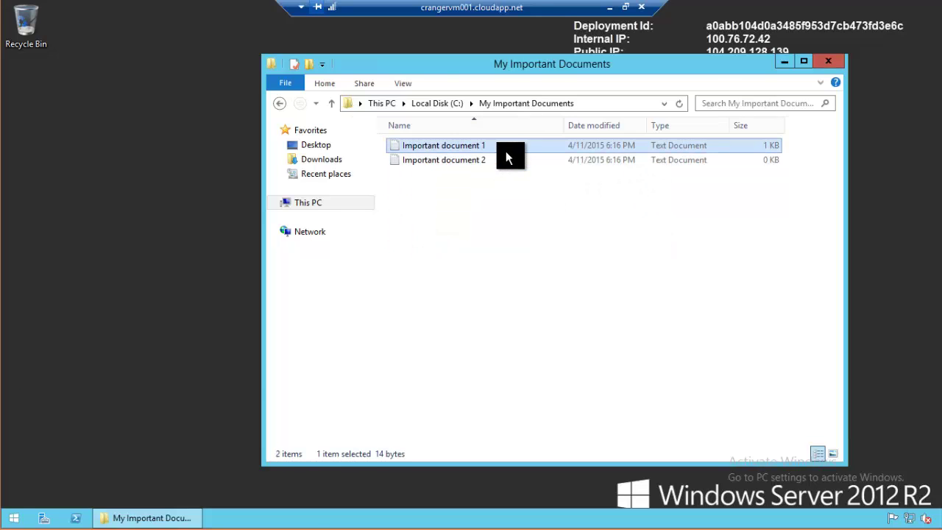
{"action": "double_click", "coordinate": [506, 151]}
{"action": "left_click", "coordinate": [700, 23]}
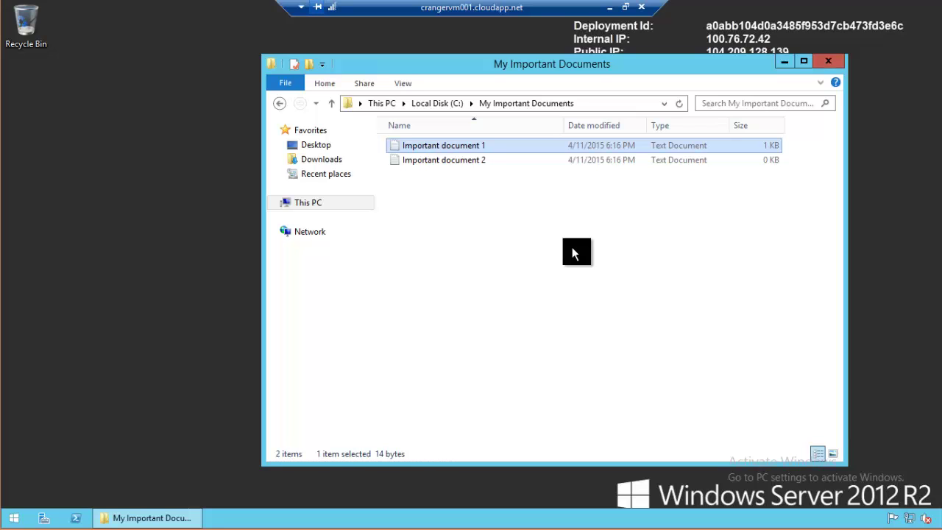
- Leave the remote session, shut down crangervm001 from the Azure portal and dismiss the shutdown notification
{"action": "left_click", "coordinate": [609, 7]}
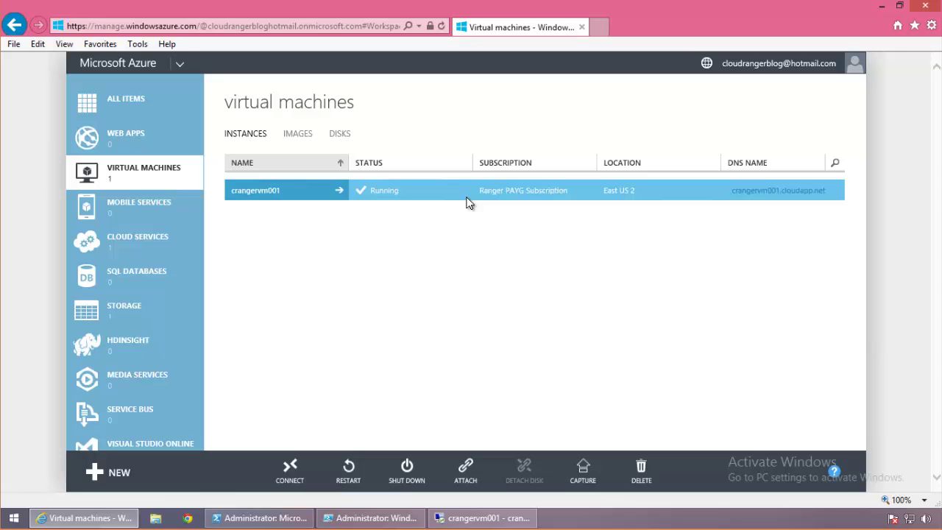
{"action": "left_click", "coordinate": [411, 467]}
{"action": "left_click", "coordinate": [780, 431]}
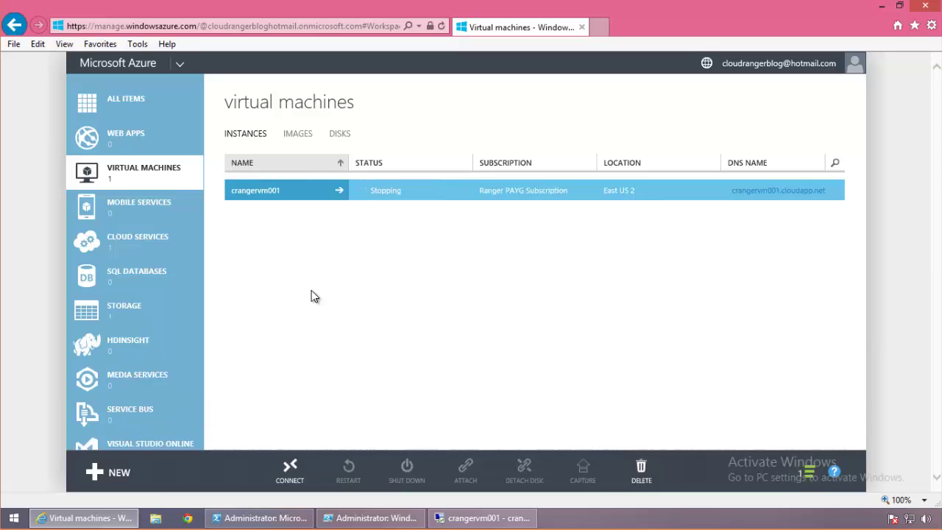
{"action": "left_click", "coordinate": [808, 469]}
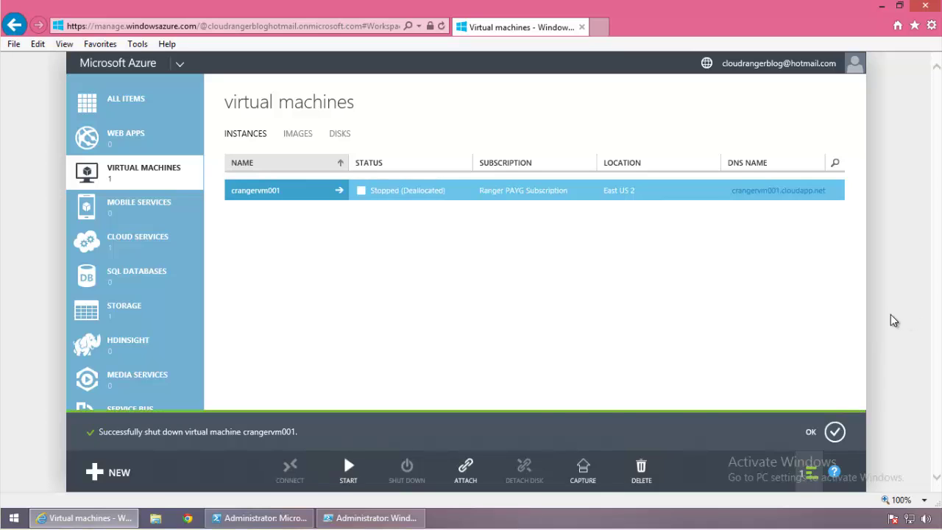
{"action": "left_click", "coordinate": [836, 437]}
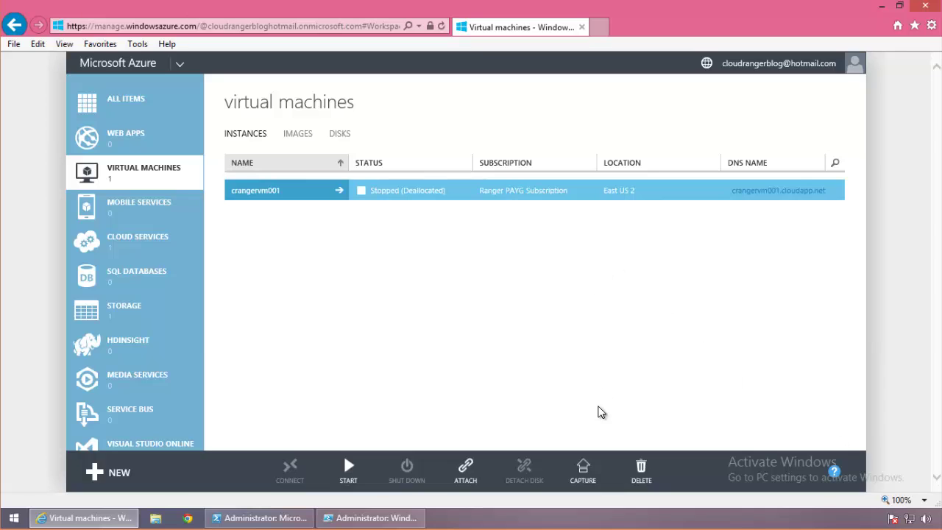
- Capture crangervm001 as crangervm001-image, described as "my custom image for crangervm001", without marking Sysprep as run
{"action": "left_click", "coordinate": [583, 474]}
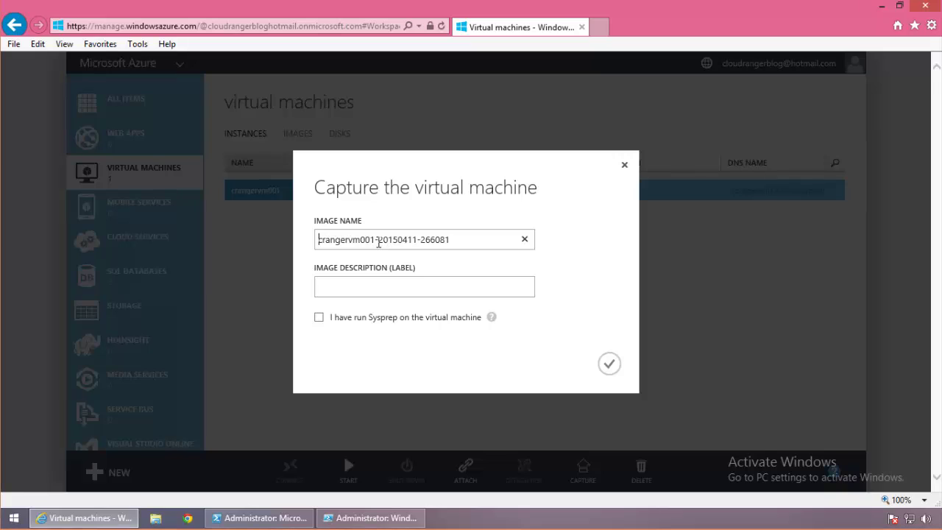
{"action": "left_click_drag", "start_coordinate": [376, 240], "coordinate": [474, 236]}
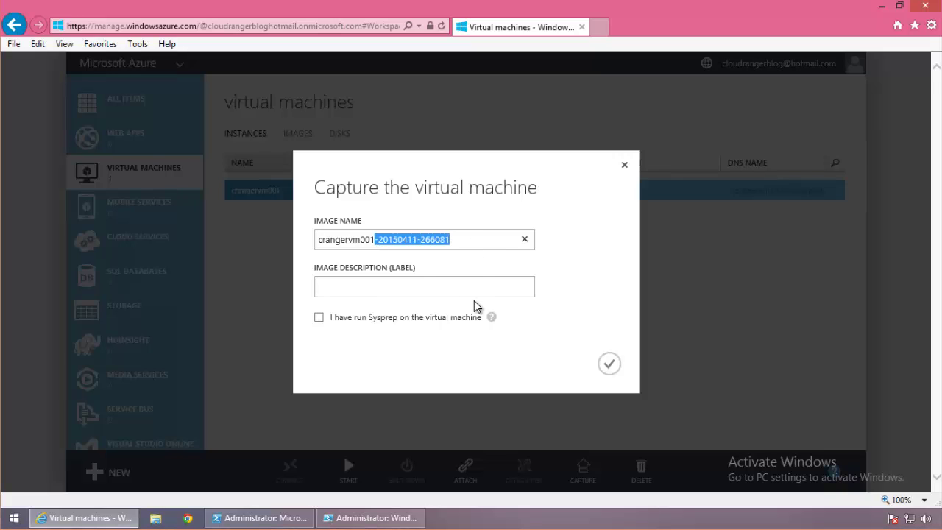
{"action": "type", "text": "-image"}
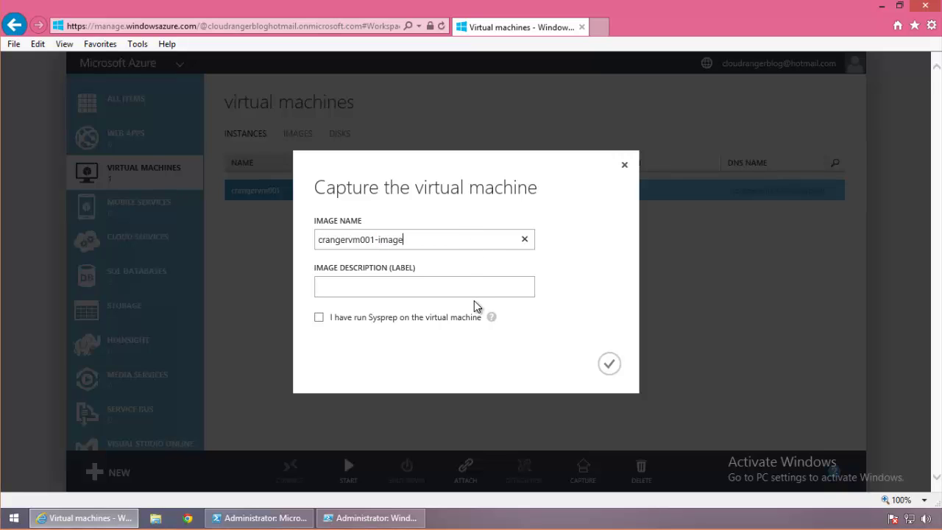
{"action": "left_click", "coordinate": [456, 298]}
{"action": "type", "text": "my custo"}
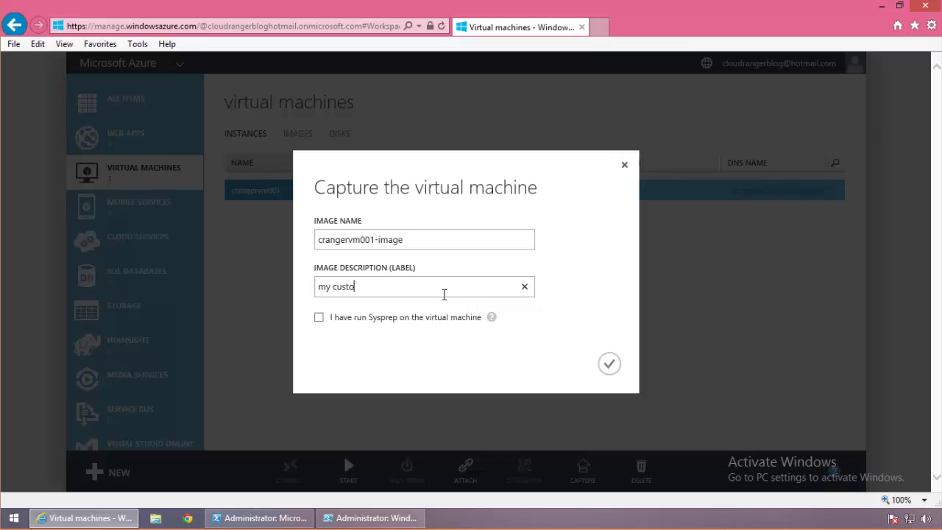
{"action": "type", "text": "m image for crangervm001"}
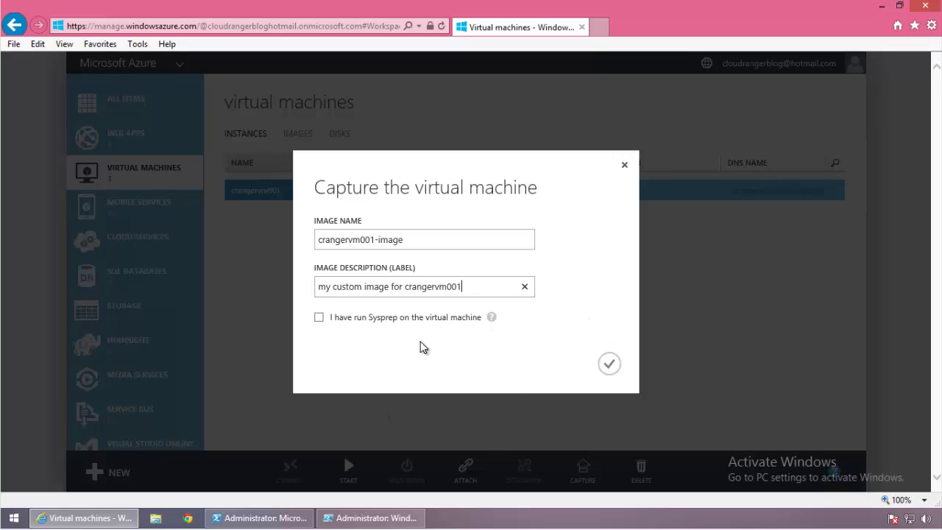
{"action": "left_click", "coordinate": [610, 364]}
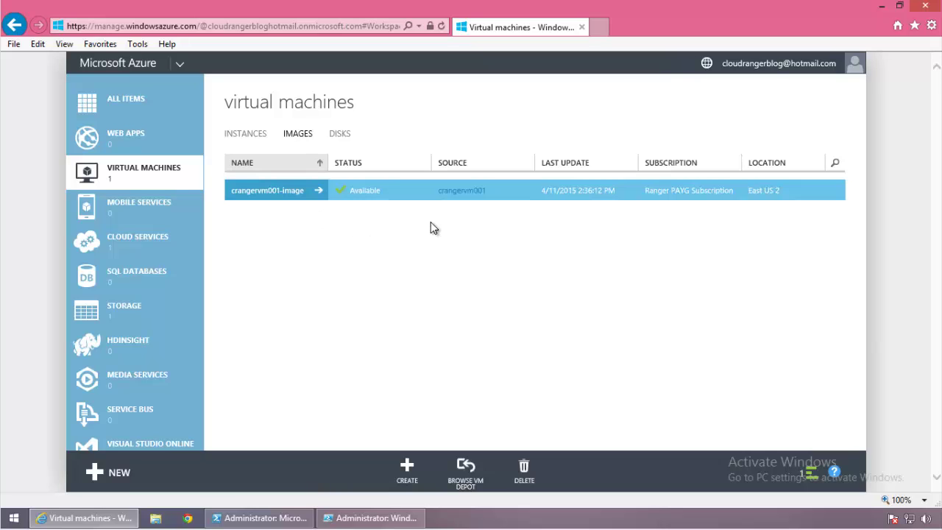
- Return to the virtual machine instances and dismiss the notification about the captured image
{"action": "left_click", "coordinate": [252, 137]}
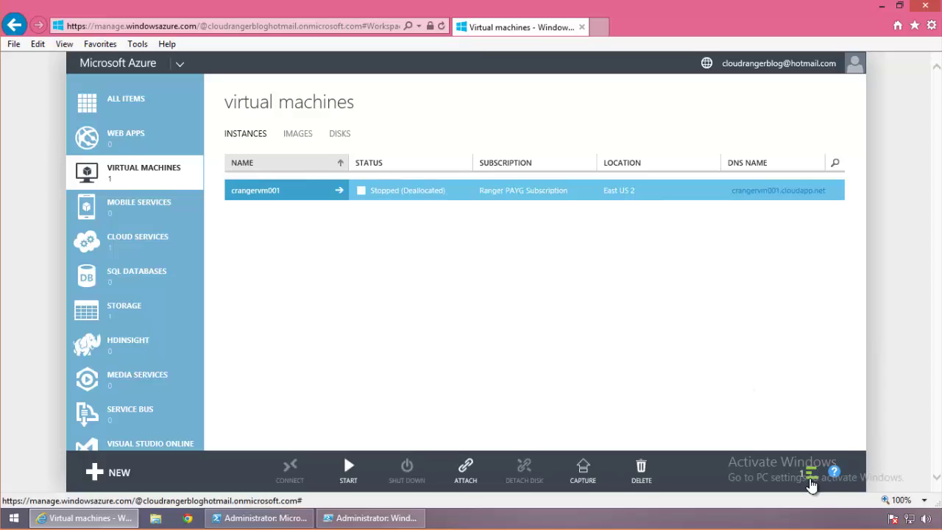
{"action": "left_click", "coordinate": [811, 479]}
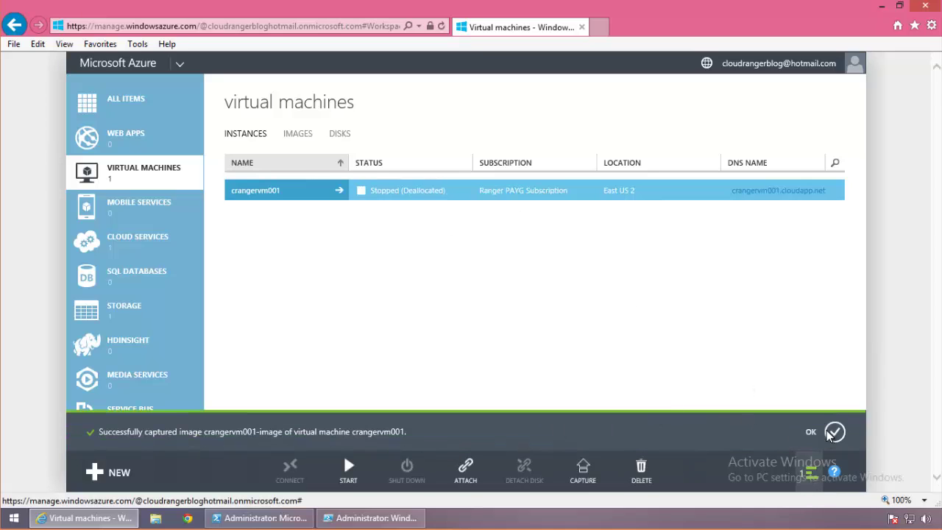
{"action": "left_click", "coordinate": [832, 433]}
- Review the images and disks lists, refresh the portal page, and compare the images list with the virtual machine instances
{"action": "left_click", "coordinate": [298, 133]}
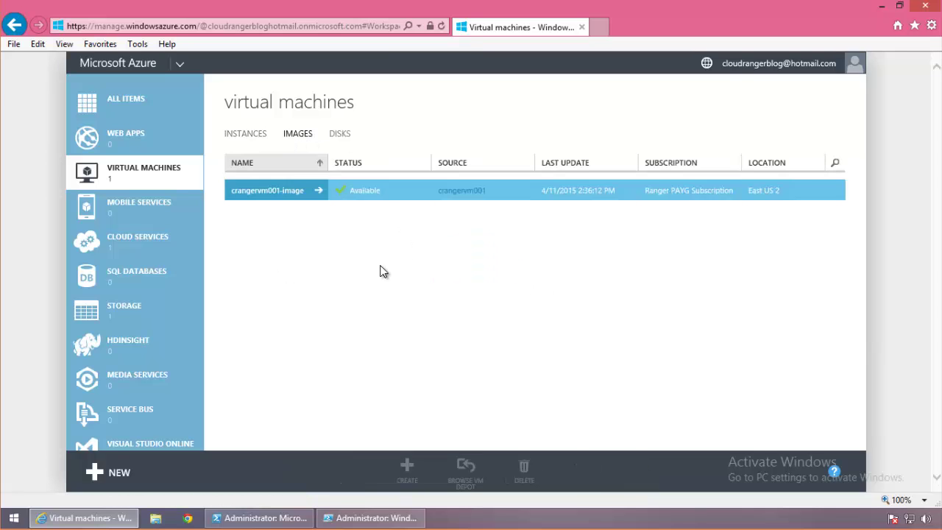
{"action": "left_click", "coordinate": [339, 133]}
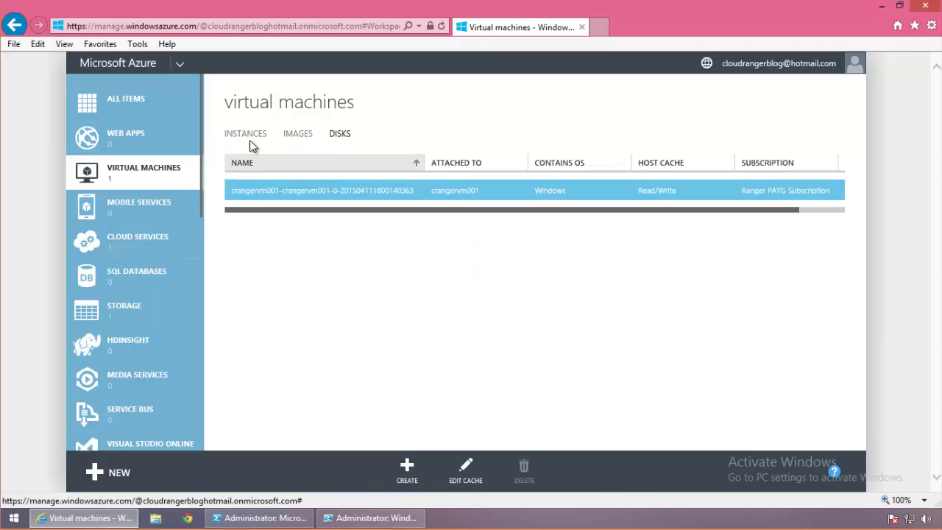
{"action": "left_click", "coordinate": [247, 135]}
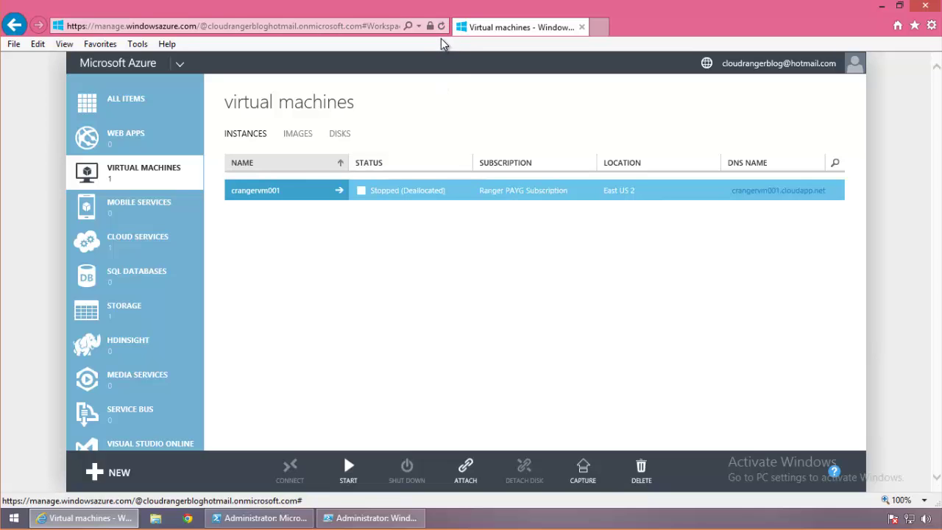
{"action": "left_click", "coordinate": [441, 26]}
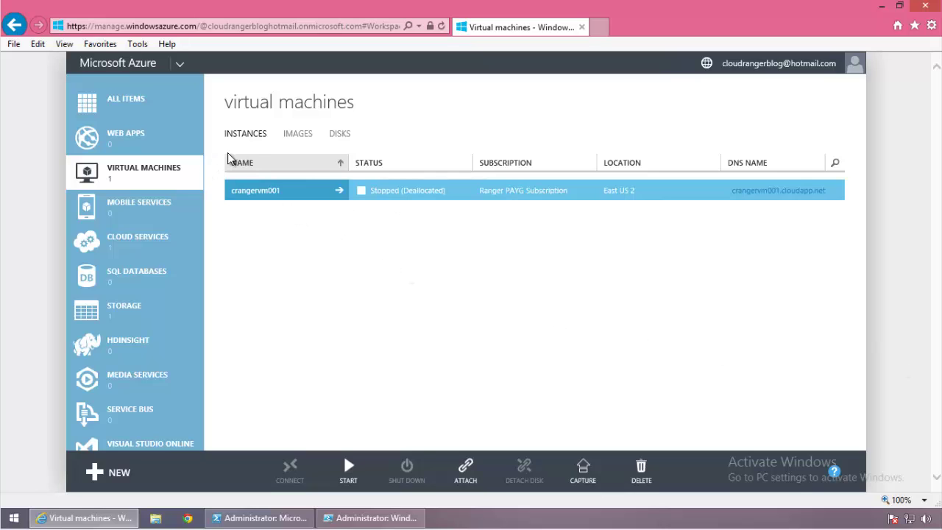
{"action": "left_click", "coordinate": [290, 137]}
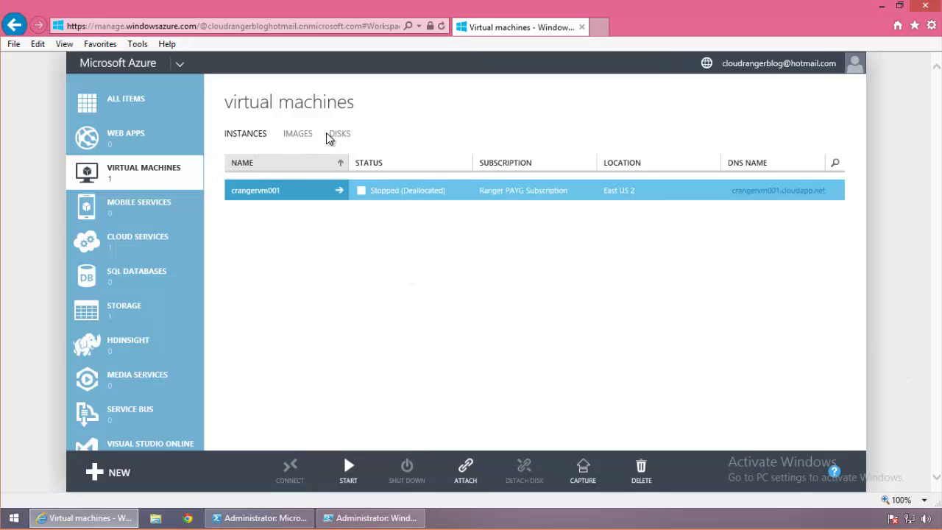
{"action": "left_click", "coordinate": [290, 140]}
{"action": "left_click", "coordinate": [293, 133]}
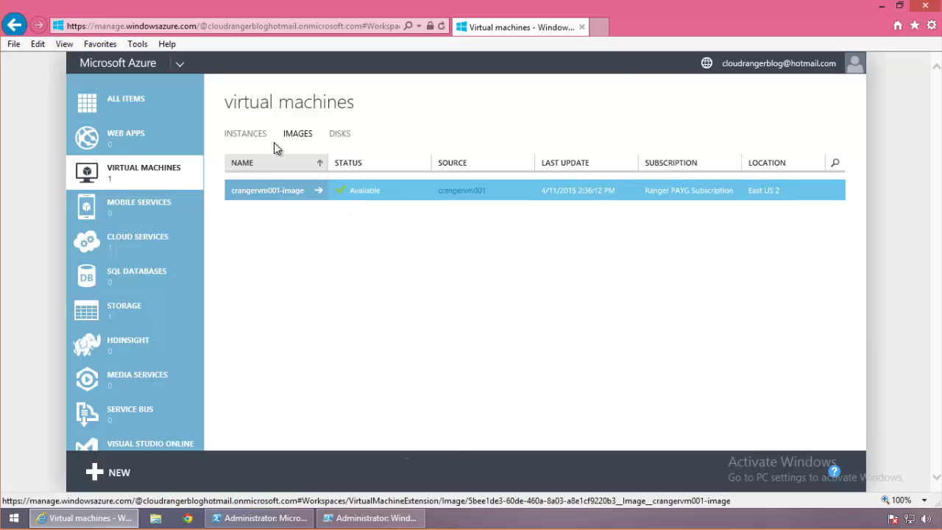
{"action": "left_click", "coordinate": [254, 137]}
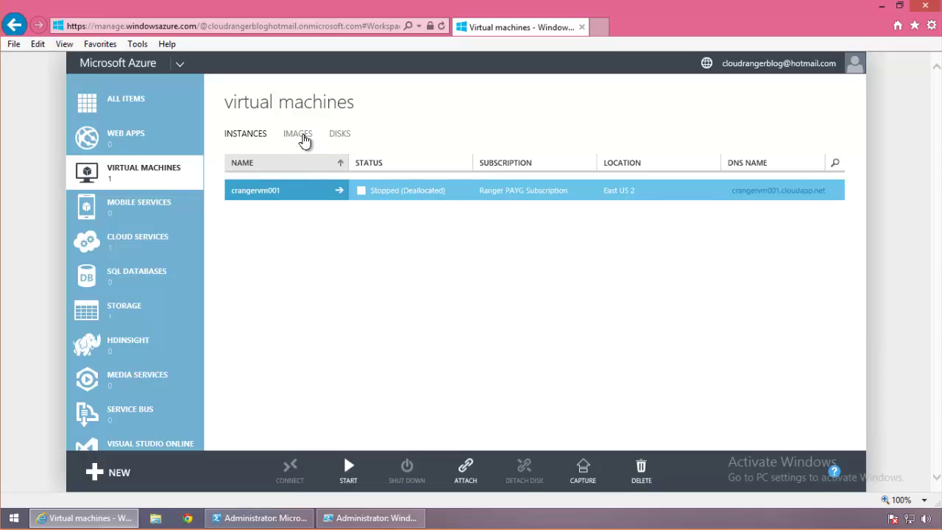
- Check the custom images offered in the virtual machine creation gallery, then close the wizard without creating a machine
{"action": "left_click", "coordinate": [300, 135]}
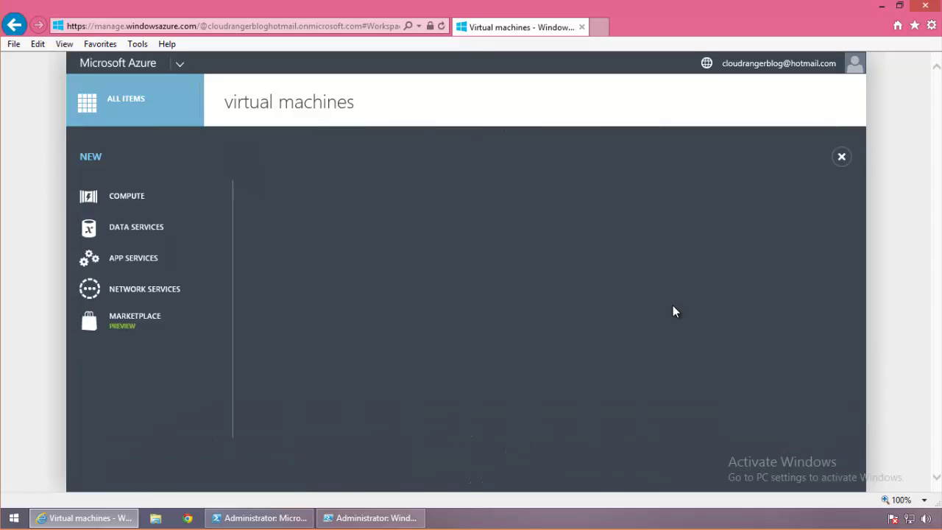
{"action": "left_click", "coordinate": [482, 225]}
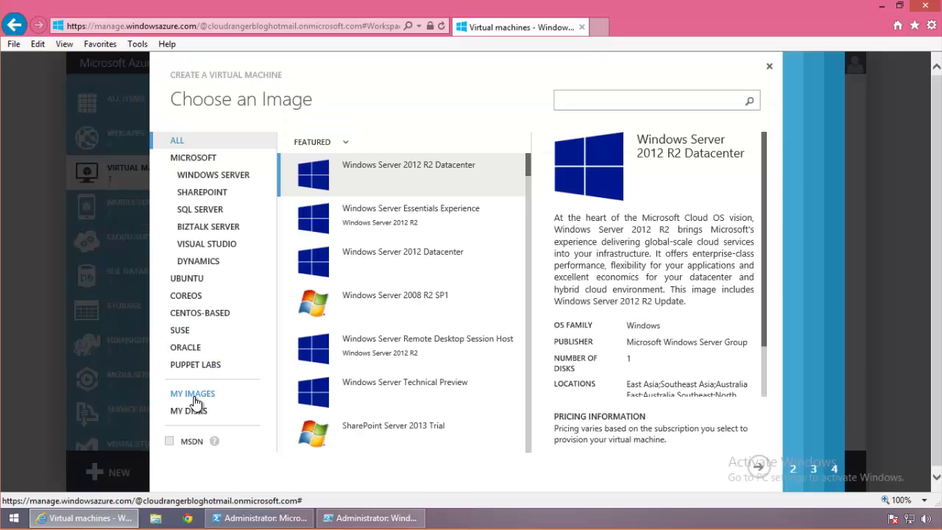
{"action": "left_click", "coordinate": [194, 399]}
{"action": "left_click", "coordinate": [770, 69]}
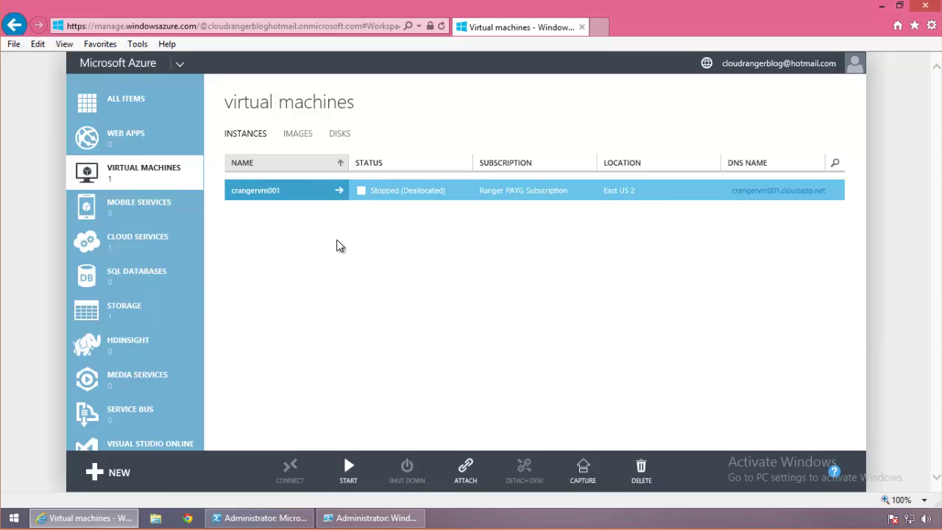
- Examine crangervm001's original VHD and the captured image's OS VHD in the vhds container of the rangerstore storage account
{"action": "left_click", "coordinate": [169, 259]}
{"action": "left_click", "coordinate": [128, 324]}
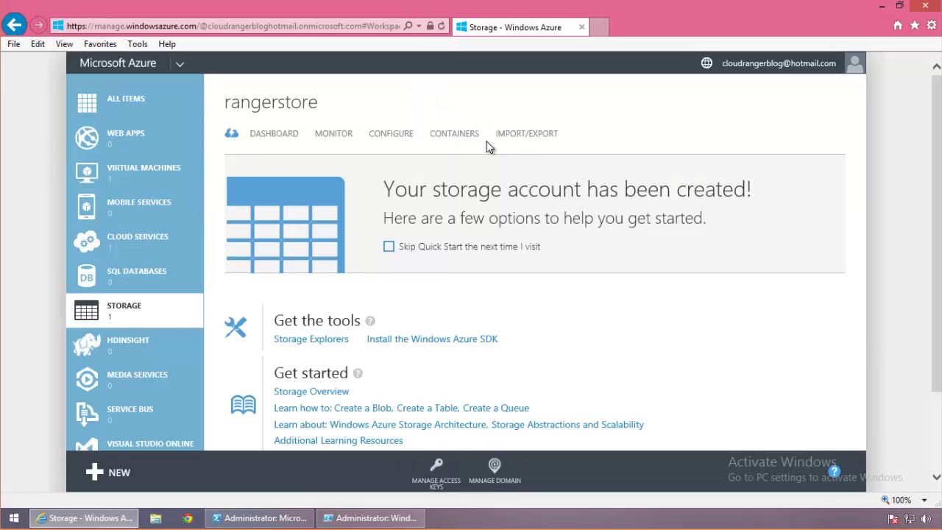
{"action": "left_click", "coordinate": [460, 134]}
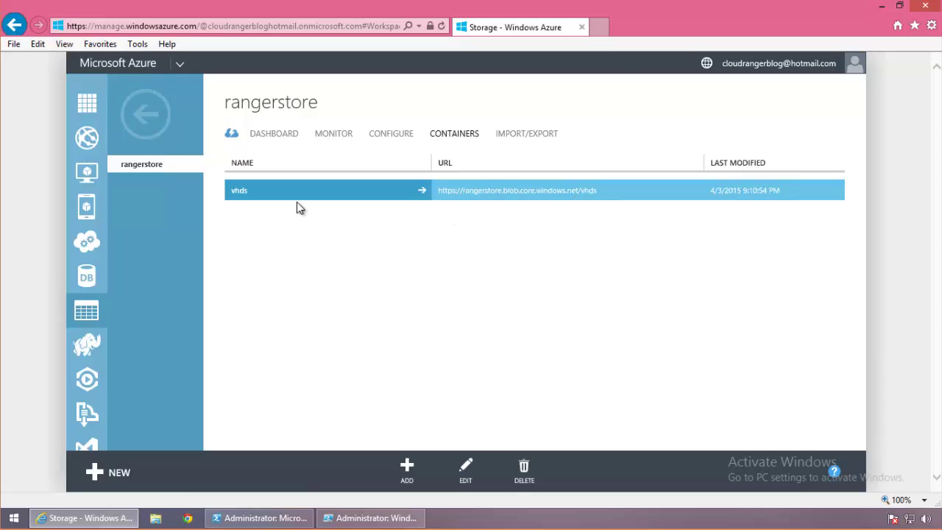
{"action": "left_click", "coordinate": [287, 190]}
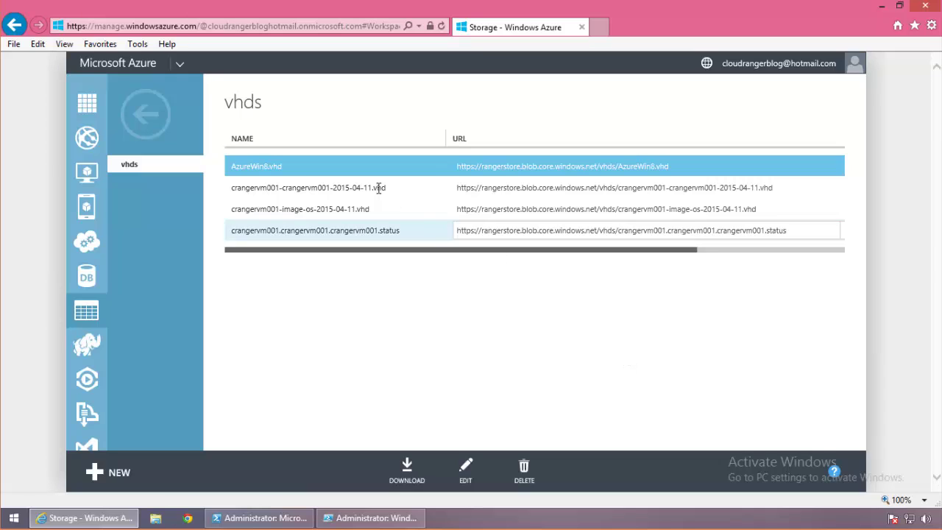
{"action": "left_click_drag", "start_coordinate": [353, 191], "coordinate": [234, 190]}
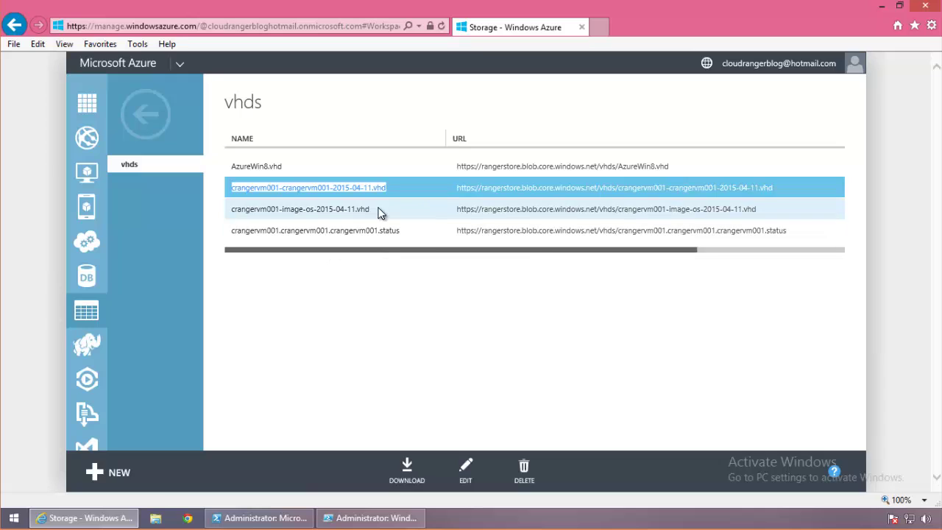
{"action": "left_click_drag", "start_coordinate": [380, 212], "coordinate": [248, 218]}
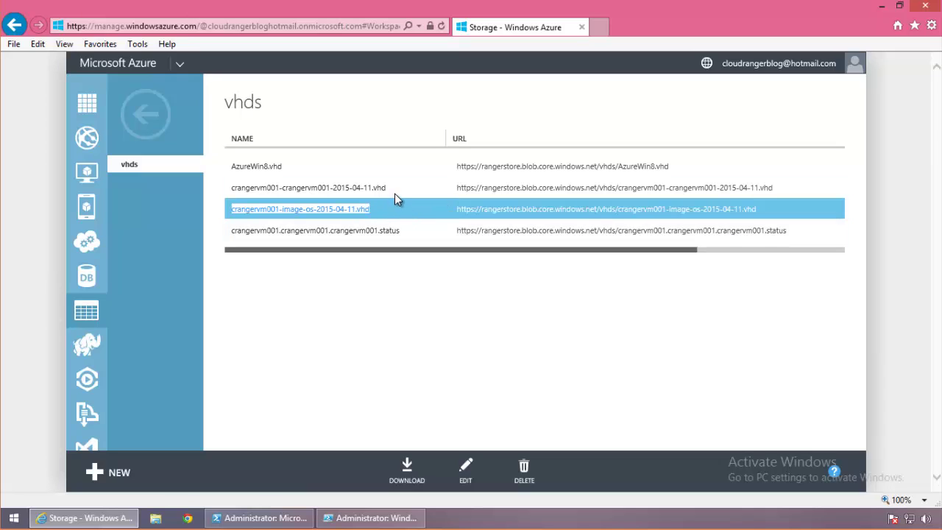
- Leave the vhds container for the virtual machine instances and start crangervm001
{"action": "left_click_drag", "start_coordinate": [394, 192], "coordinate": [282, 188]}
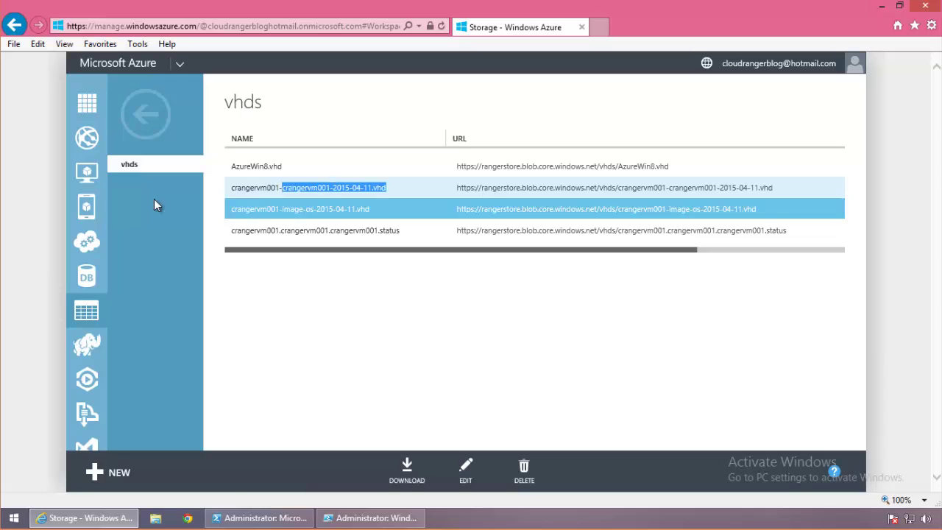
{"action": "left_click", "coordinate": [90, 110]}
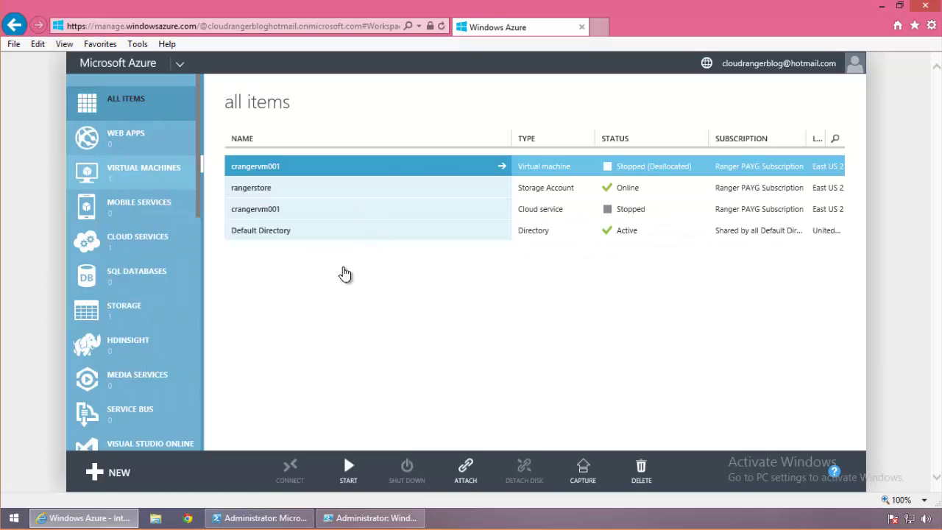
{"action": "left_click", "coordinate": [180, 184]}
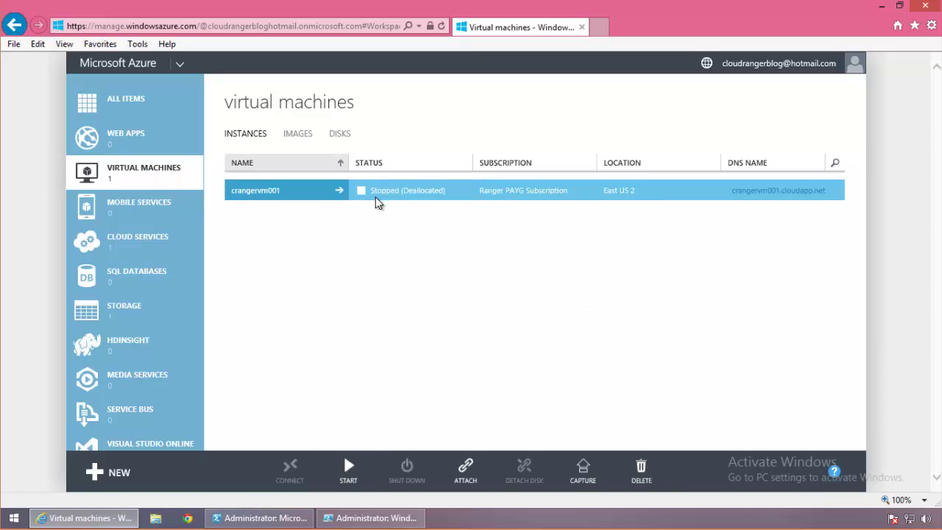
{"action": "left_click", "coordinate": [348, 471]}
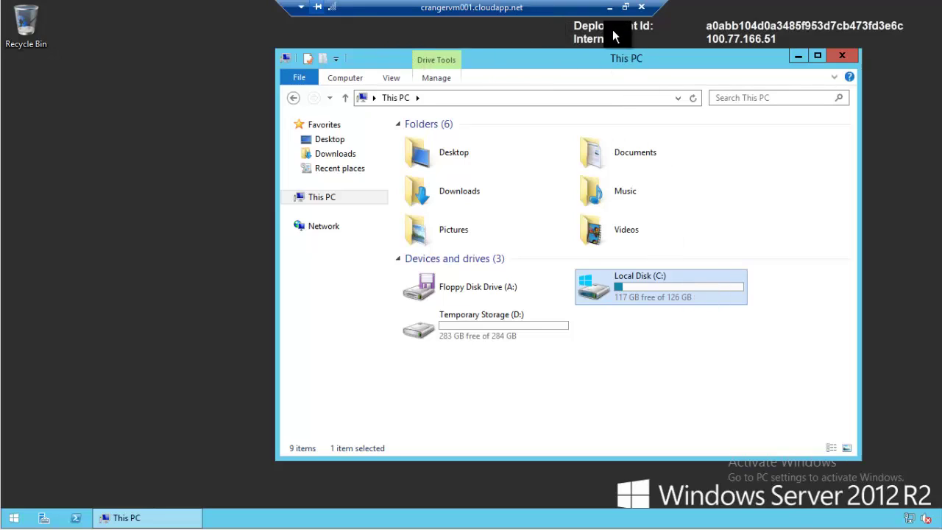
- Check crangervm001's status in the portal, return to its remote session, and view the My Important Documents folder on drive C:
{"action": "left_click", "coordinate": [609, 7]}
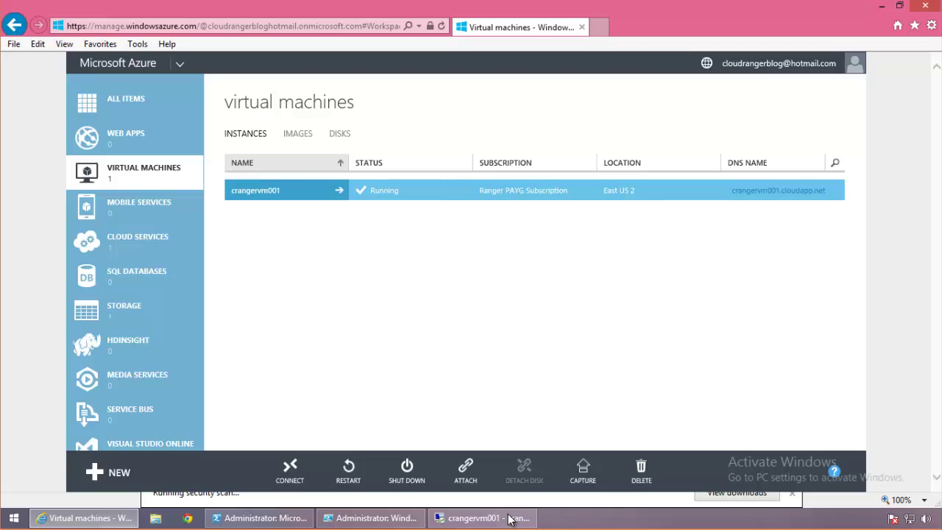
{"action": "left_click", "coordinate": [482, 518]}
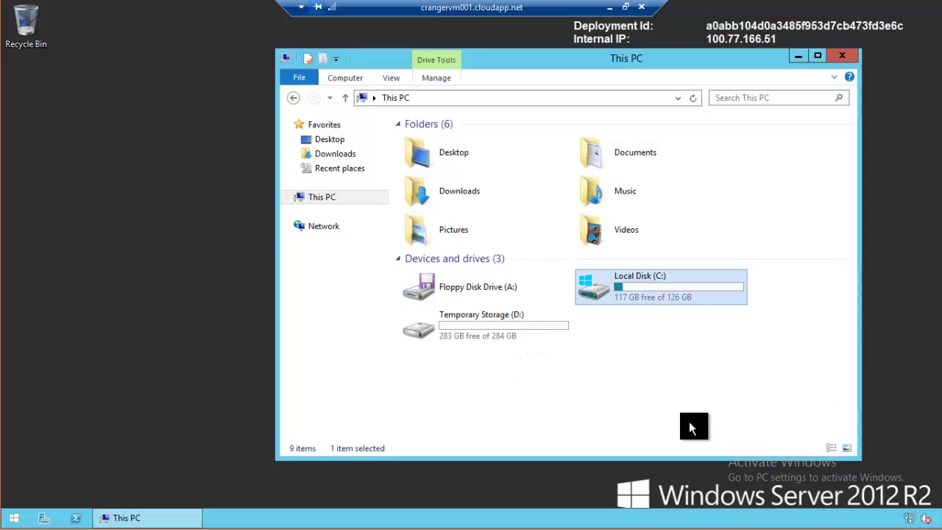
{"action": "double_click", "coordinate": [726, 296]}
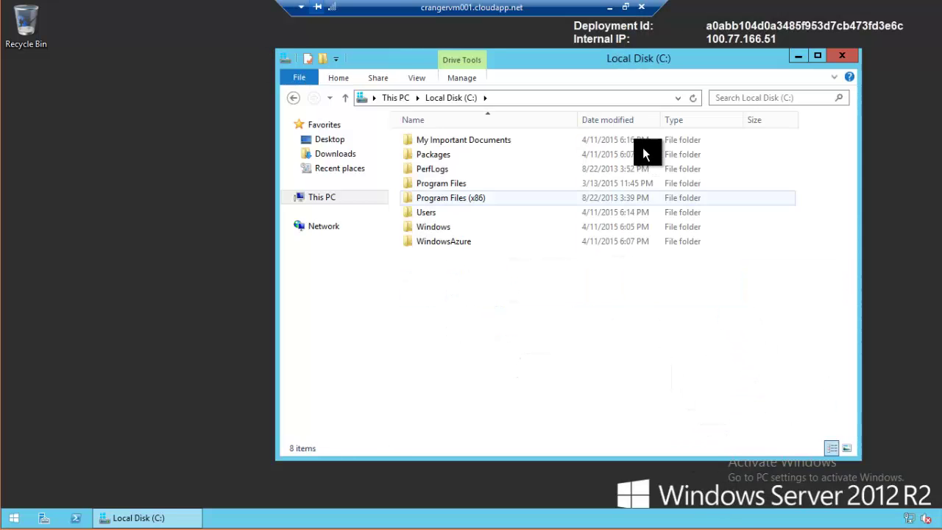
{"action": "left_click", "coordinate": [582, 142]}
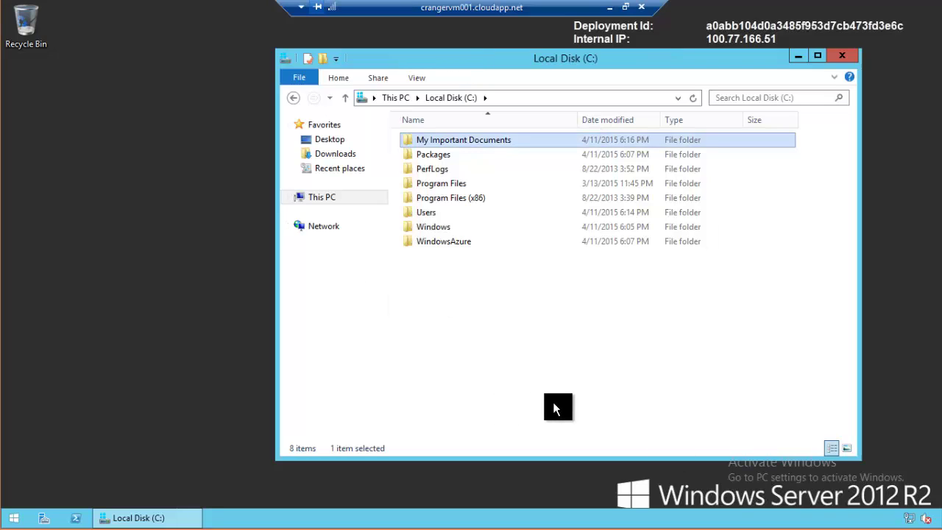
{"action": "double_click", "coordinate": [563, 151]}
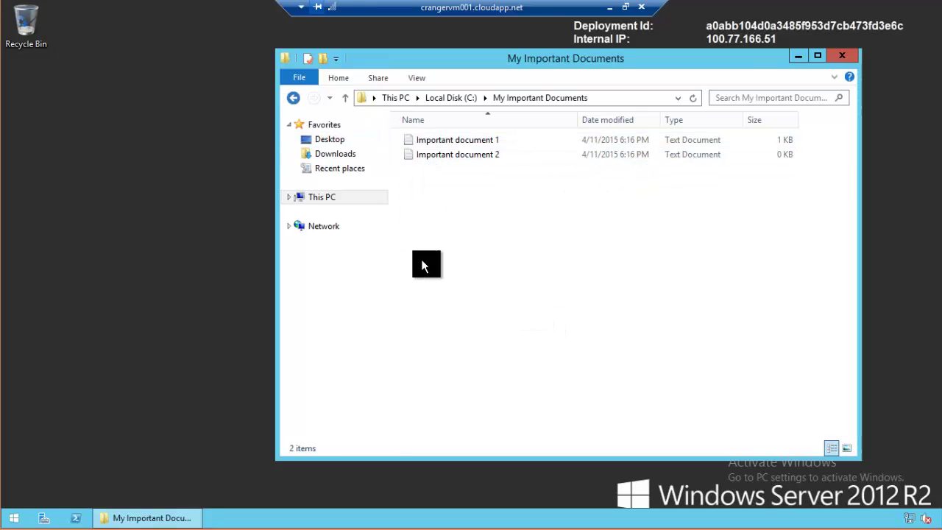
- Delete the My Important Documents folder from crangervm001's C: drive and empty the Recycle Bin
{"action": "key", "text": "BackSpace"}
{"action": "left_click", "coordinate": [539, 131]}
{"action": "right_click", "coordinate": [528, 140]}
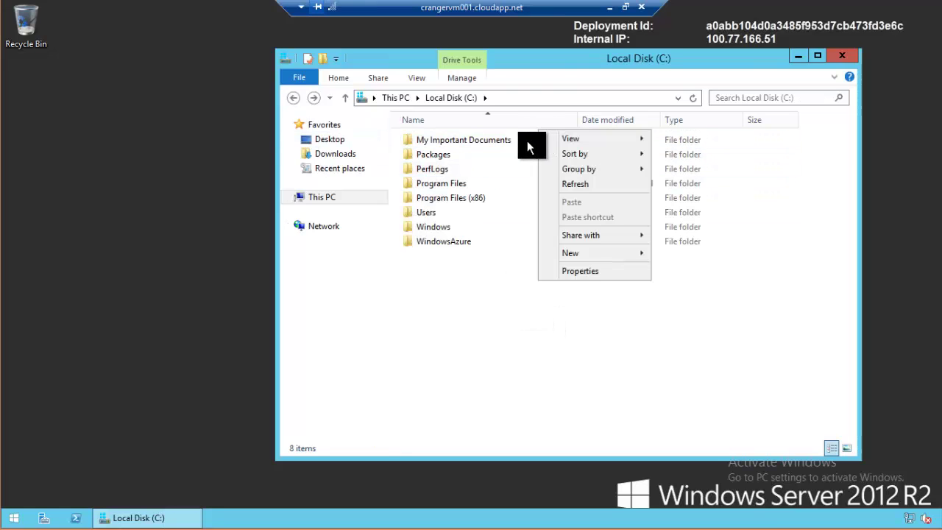
{"action": "left_click", "coordinate": [515, 139]}
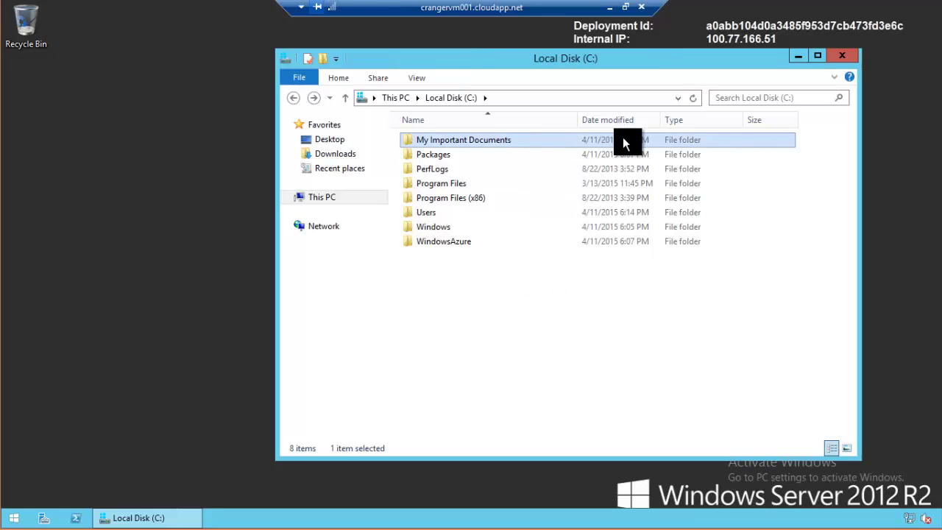
{"action": "right_click", "coordinate": [622, 138]}
{"action": "left_click", "coordinate": [692, 308]}
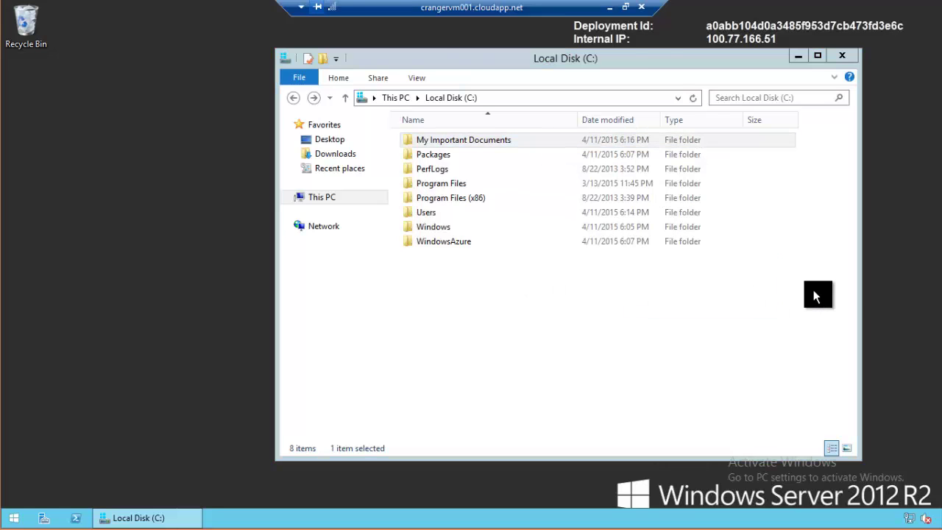
{"action": "right_click", "coordinate": [39, 38]}
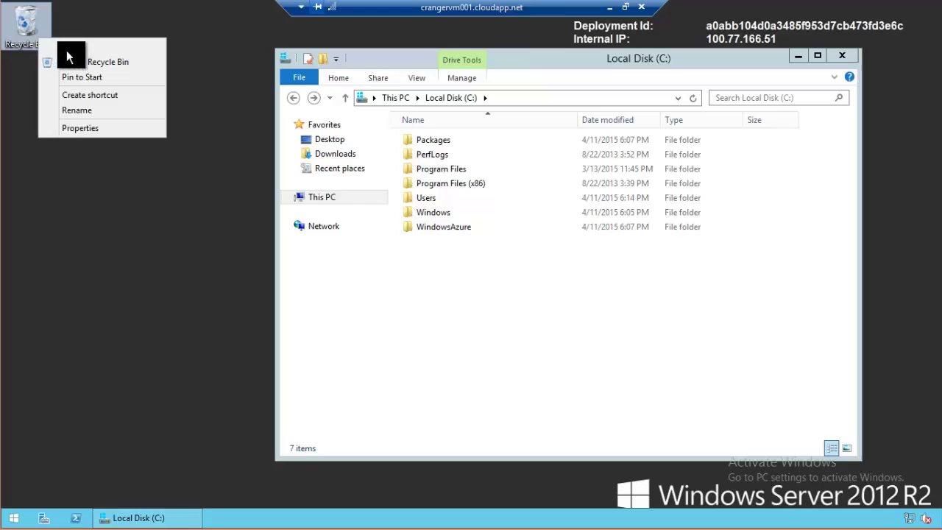
{"action": "left_click", "coordinate": [95, 61]}
{"action": "left_click", "coordinate": [525, 312]}
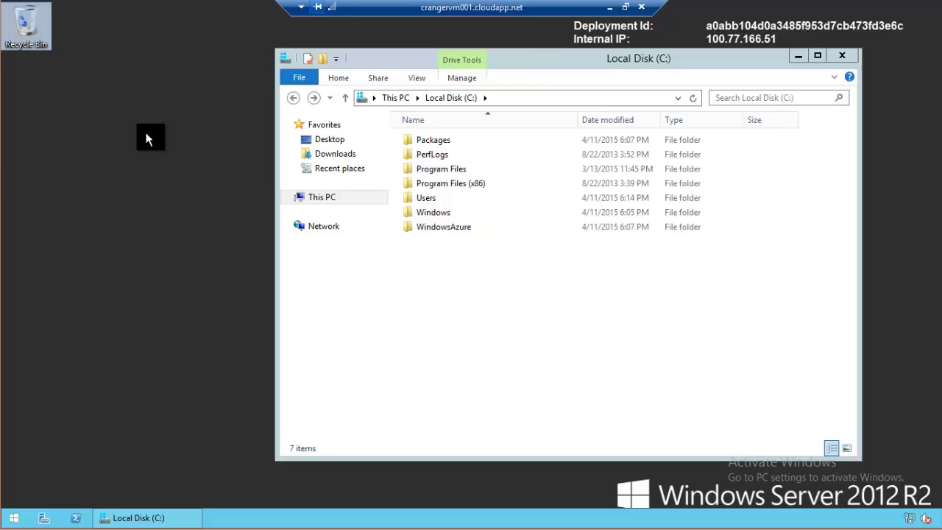
- Disconnect the remote session and shut down crangervm001 from the Azure portal, accepting the release of its IP addresses
{"action": "left_click", "coordinate": [641, 7]}
{"action": "left_click", "coordinate": [517, 284]}
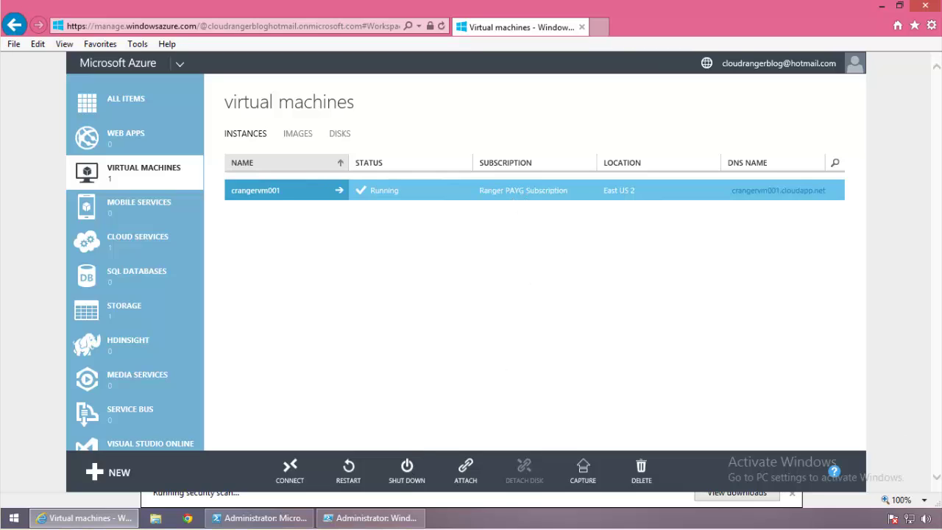
{"action": "left_click", "coordinate": [402, 483]}
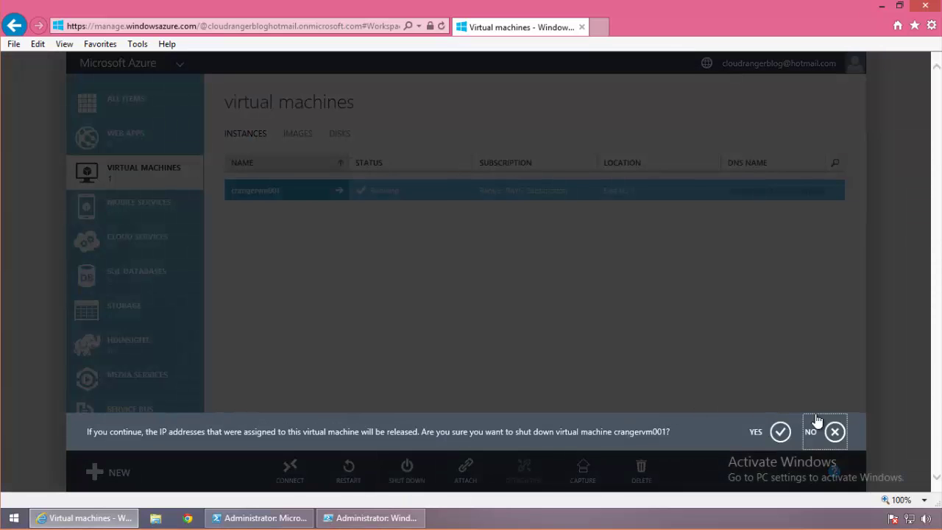
{"action": "left_click", "coordinate": [782, 433]}
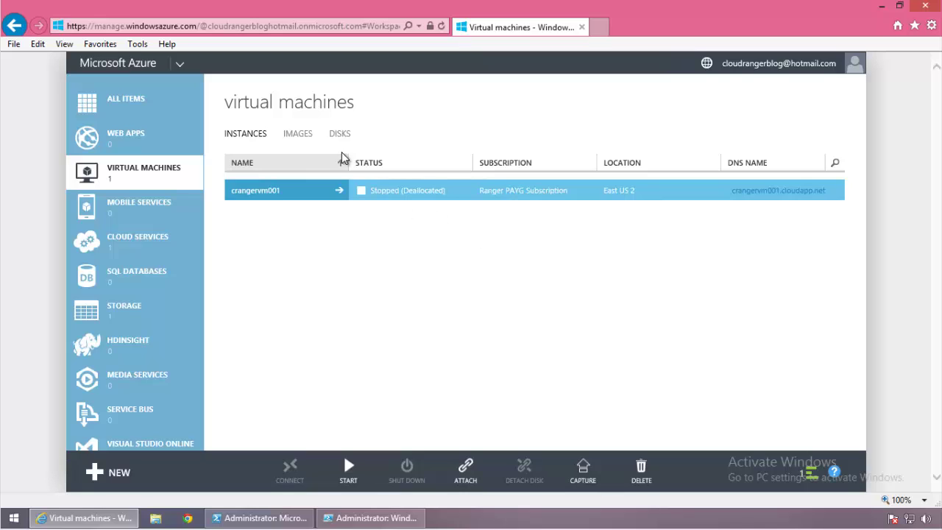
- Check the captured image in the images list, then delete the crangervm001 cloud service and its deployments
{"action": "left_click", "coordinate": [307, 135]}
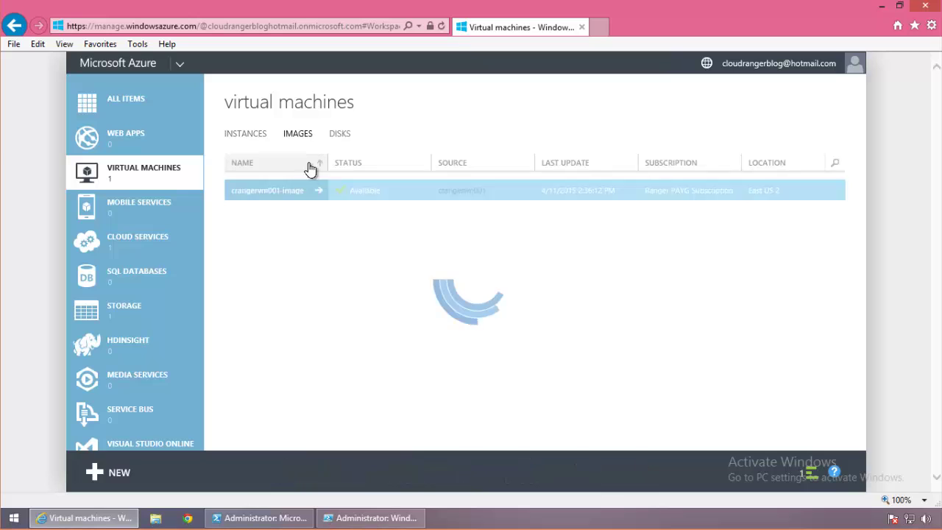
{"action": "left_click", "coordinate": [251, 136]}
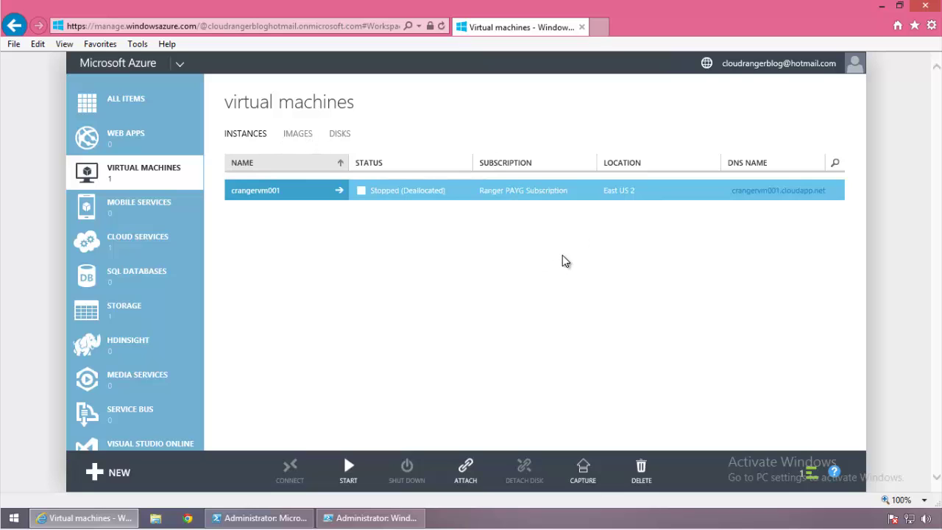
{"action": "left_click", "coordinate": [151, 237]}
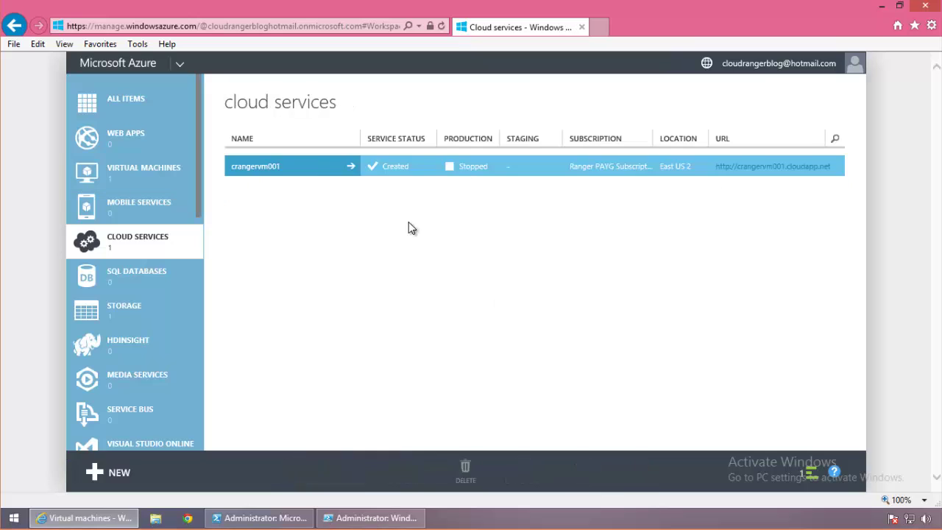
{"action": "left_click", "coordinate": [310, 176]}
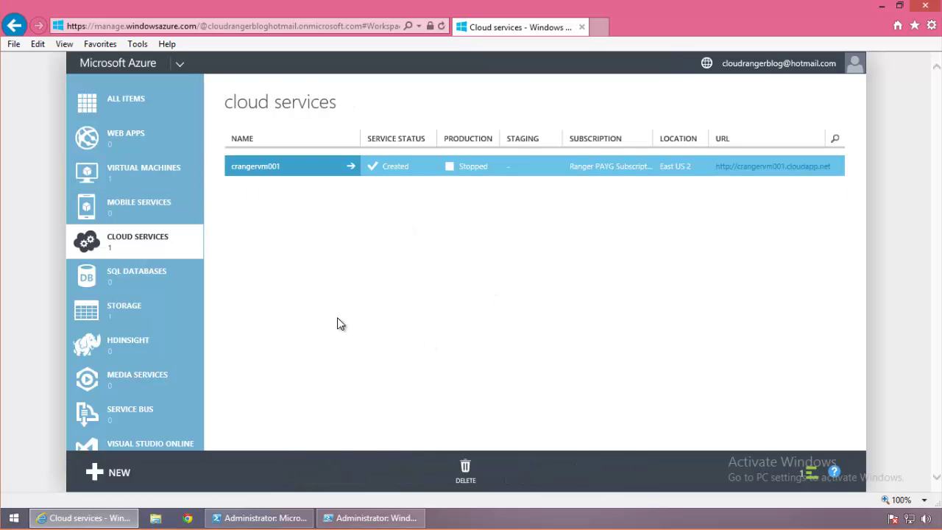
{"action": "left_click", "coordinate": [477, 485]}
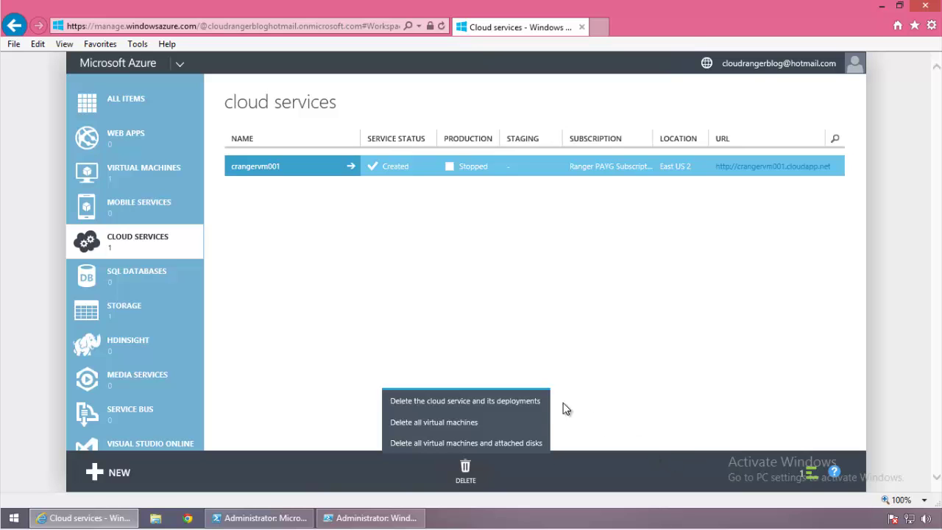
{"action": "left_click", "coordinate": [485, 402]}
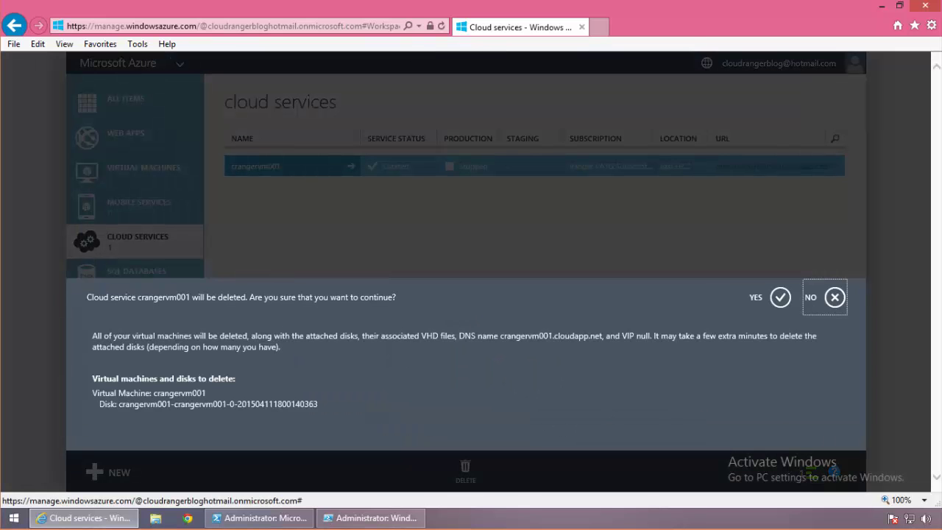
{"action": "left_click", "coordinate": [780, 297]}
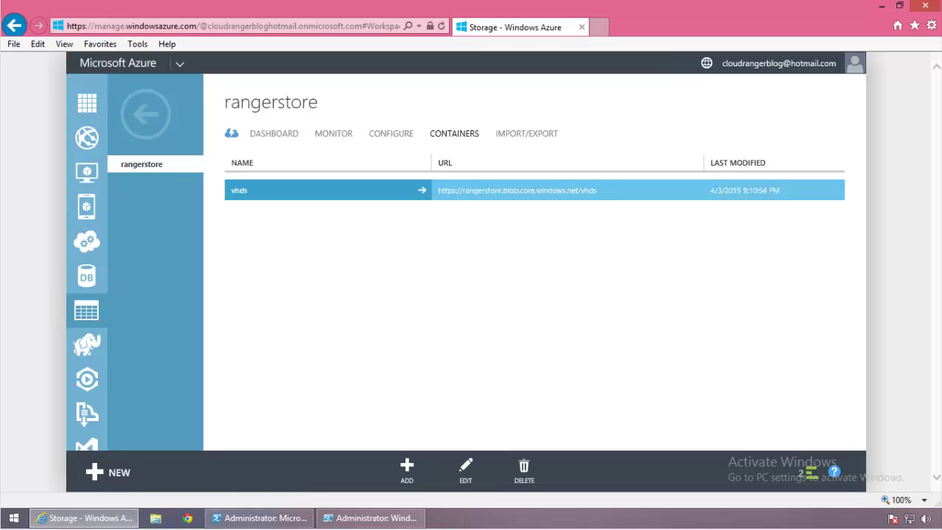
- Delete the crangervm001.crangervm001.crangervm001.status blob from the vhds container and dismiss the completed operation notifications
{"action": "left_click", "coordinate": [306, 190]}
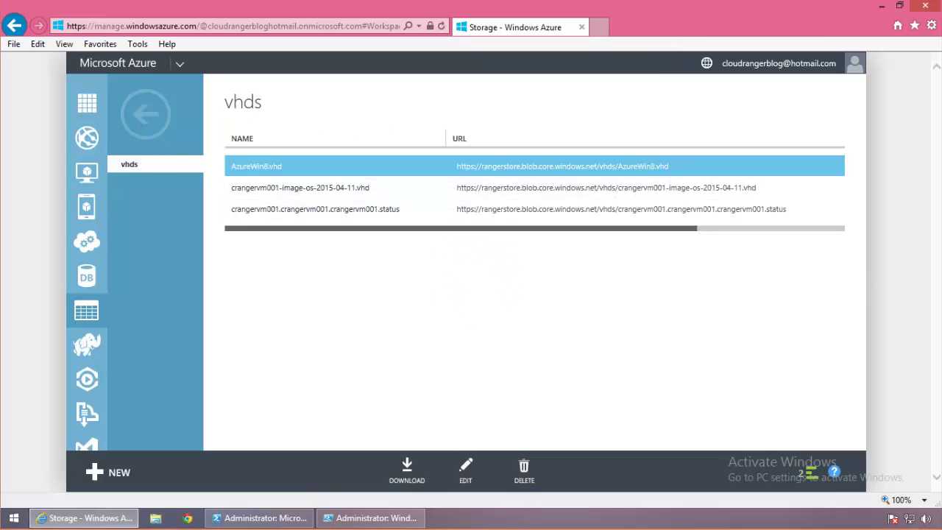
{"action": "left_click", "coordinate": [409, 209]}
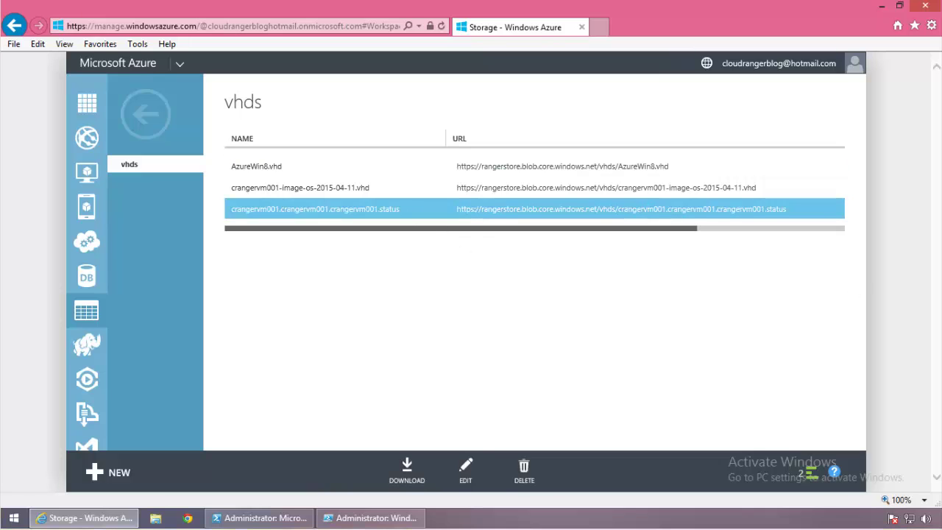
{"action": "left_click", "coordinate": [397, 167]}
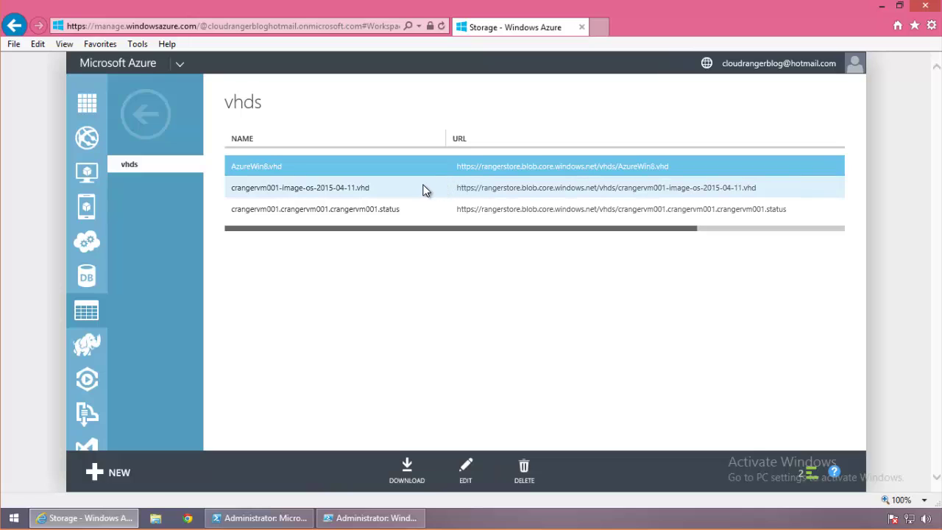
{"action": "left_click", "coordinate": [421, 189]}
{"action": "left_click", "coordinate": [421, 212]}
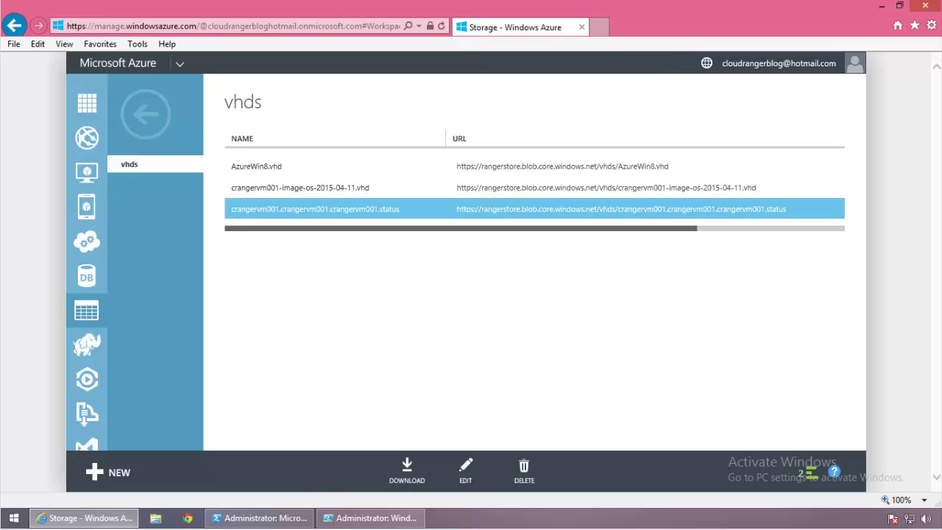
{"action": "left_click", "coordinate": [524, 475]}
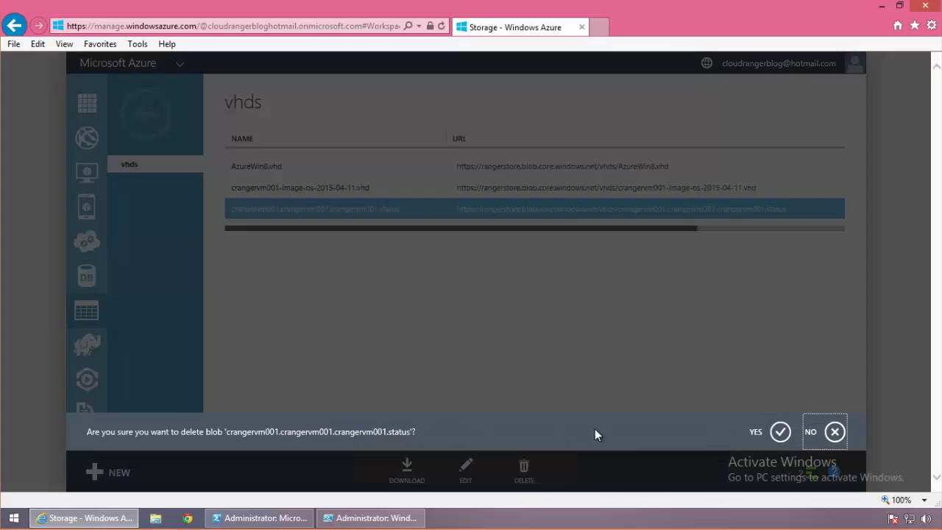
{"action": "left_click", "coordinate": [780, 430]}
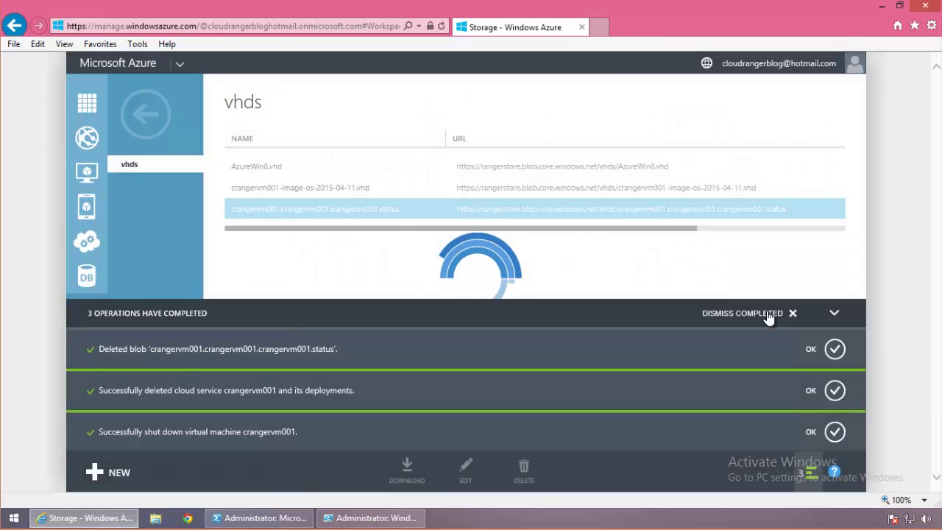
{"action": "left_click", "coordinate": [757, 316]}
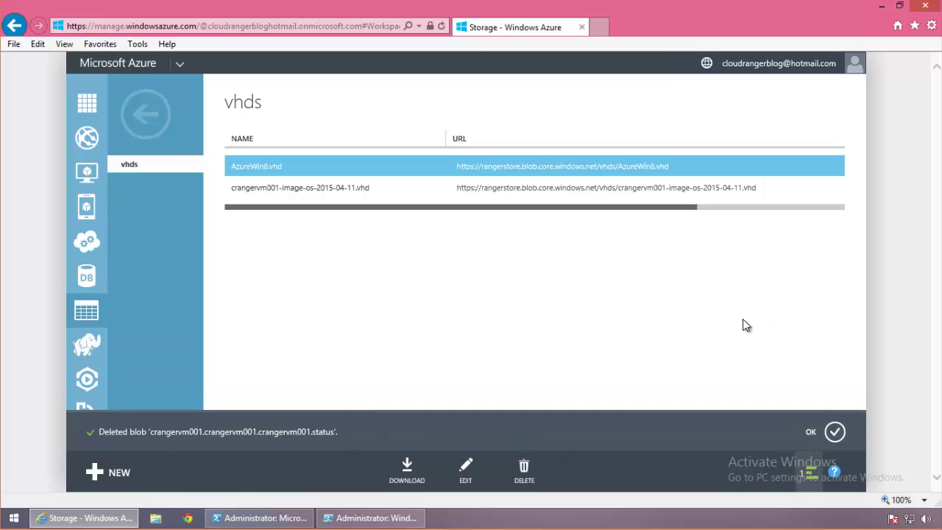
{"action": "left_click", "coordinate": [829, 430]}
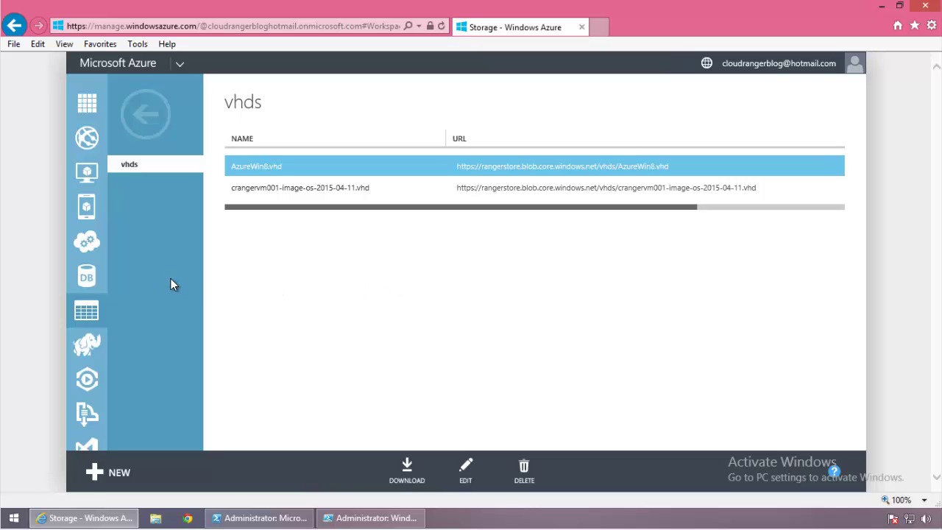
- Check the captured image's OS VHD in the container, then review all items and the virtual machine instances
{"action": "left_click", "coordinate": [376, 192]}
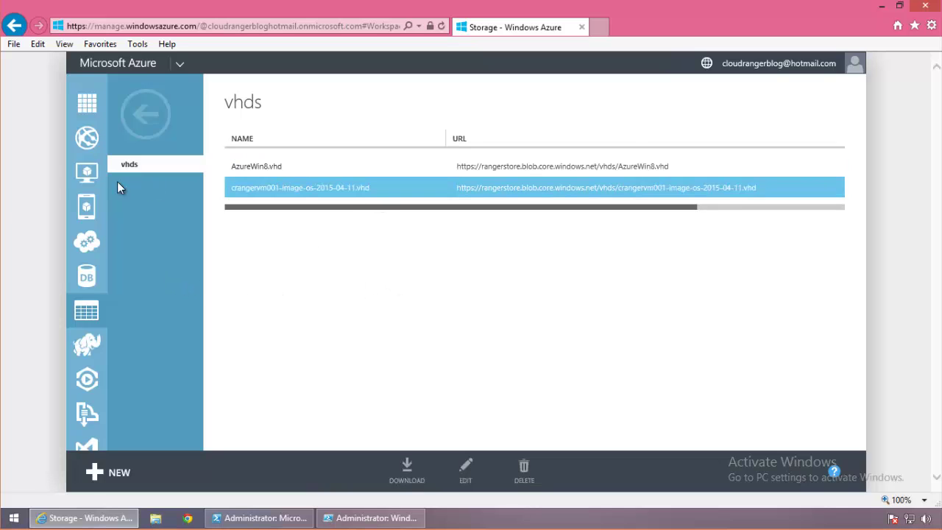
{"action": "left_click", "coordinate": [95, 115]}
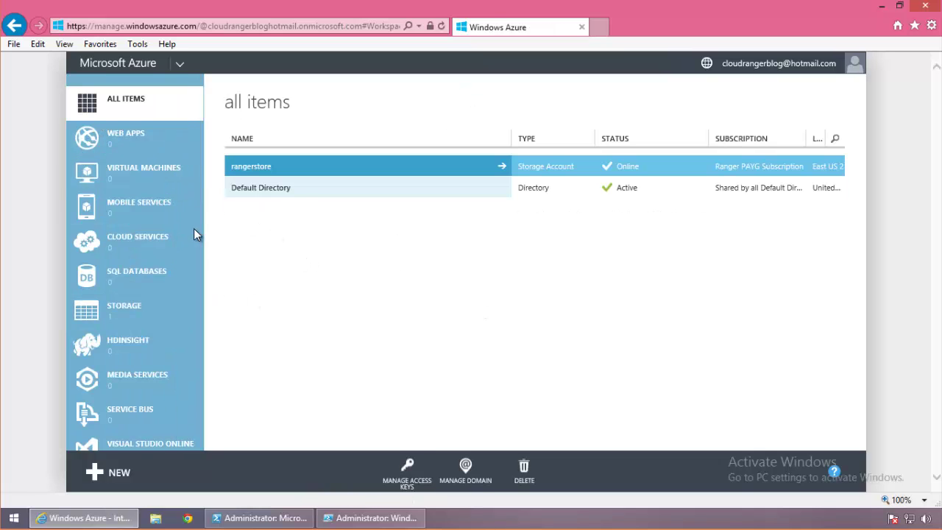
{"action": "left_click", "coordinate": [169, 191]}
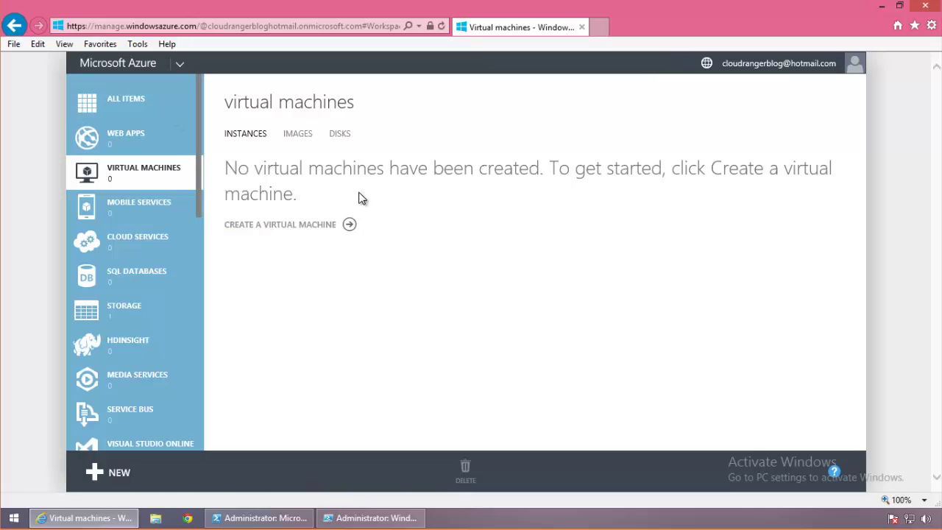
- Check the virtual machine images and disks, then return to the instances list
{"action": "left_click", "coordinate": [301, 135]}
{"action": "left_click", "coordinate": [338, 135]}
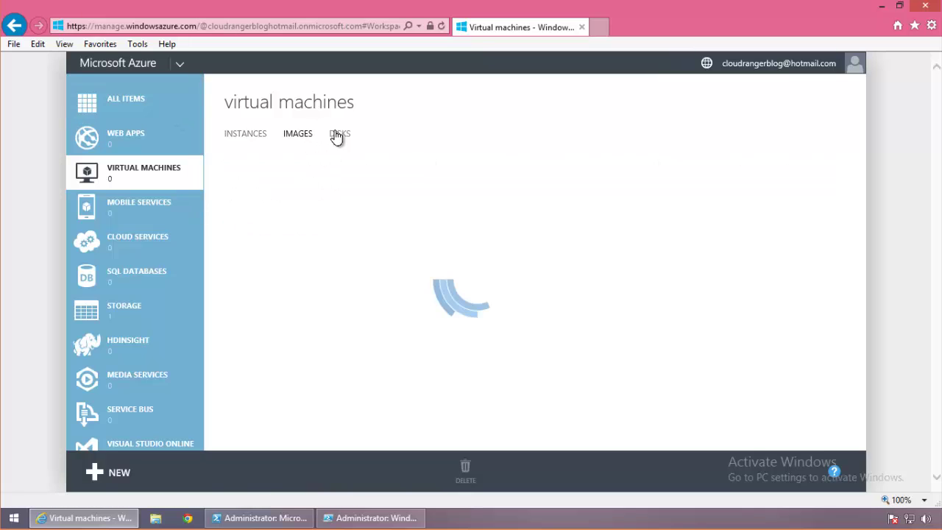
{"action": "left_click", "coordinate": [243, 136]}
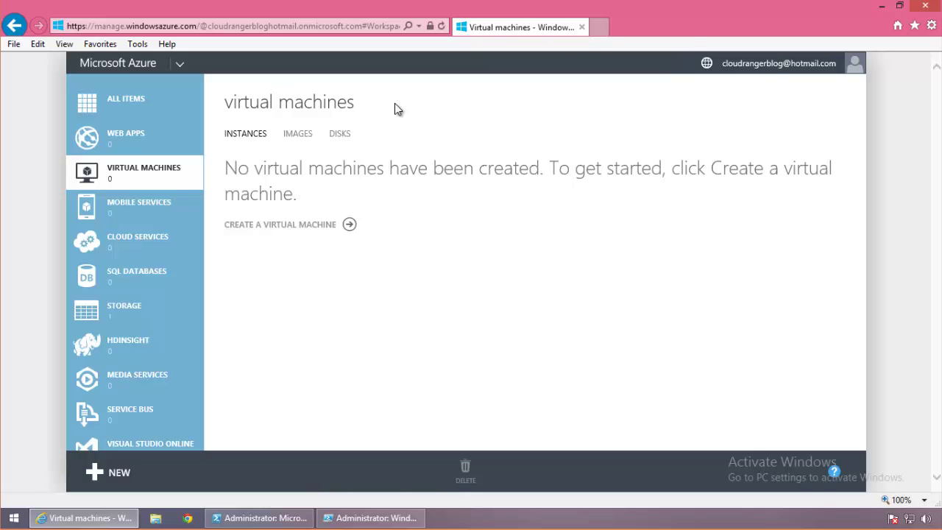
- Start creating a virtual machine from the gallery, choosing crangervm001-image from the custom images
{"action": "left_click", "coordinate": [270, 225]}
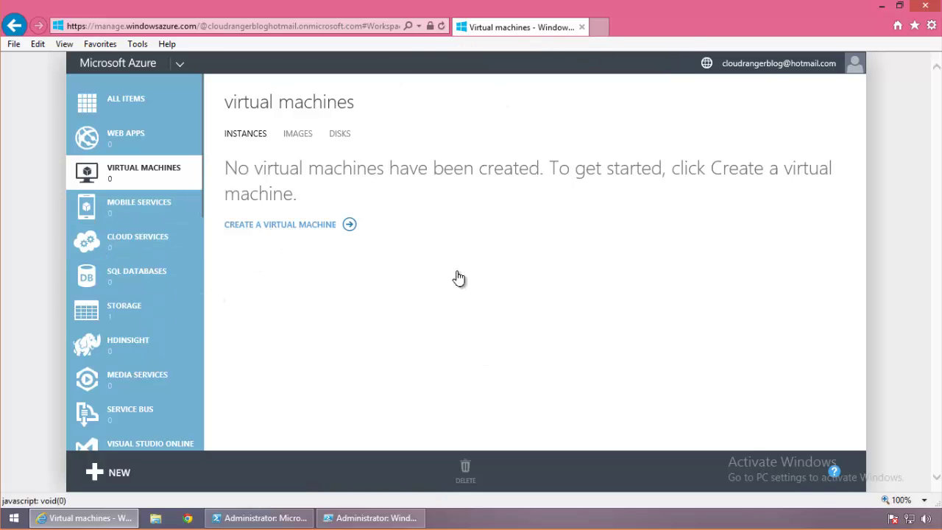
{"action": "left_click", "coordinate": [464, 232]}
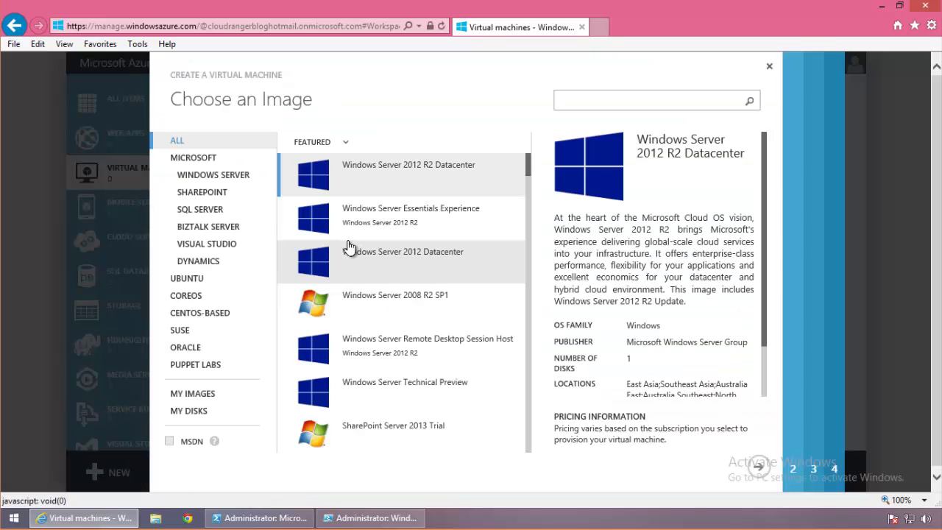
{"action": "left_click", "coordinate": [206, 395]}
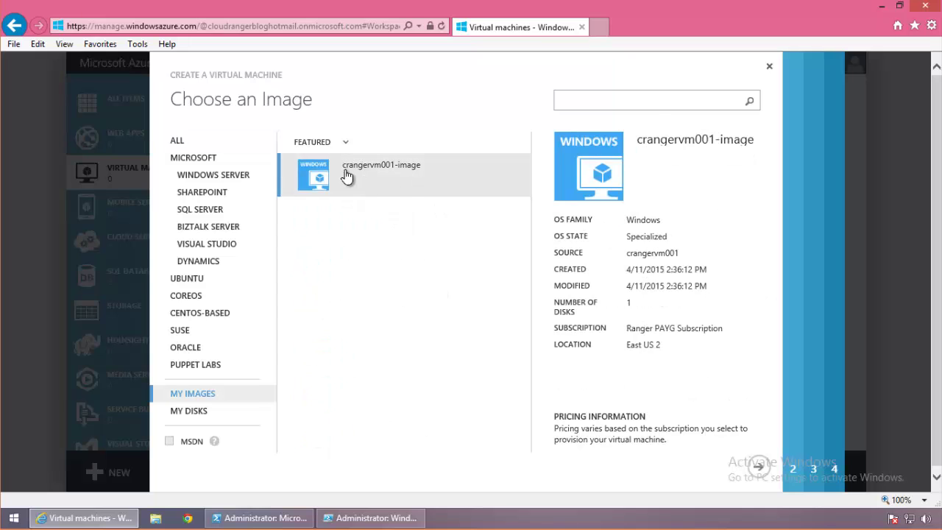
{"action": "left_click", "coordinate": [758, 466]}
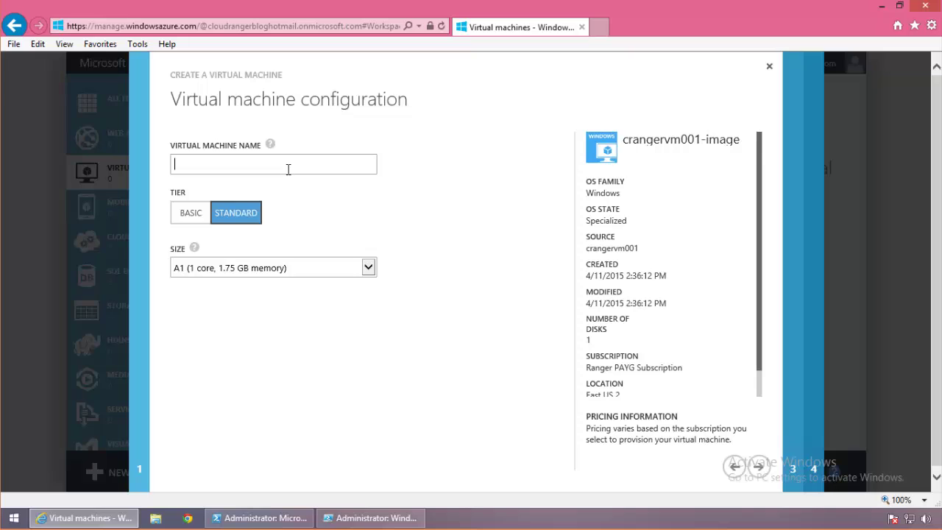
- Name the virtual machine crangervm001 with size A3 (4 cores, 7 GB memory), keep the remaining default settings and create it
{"action": "type", "text": "crangervm001"}
{"action": "left_click", "coordinate": [284, 268]}
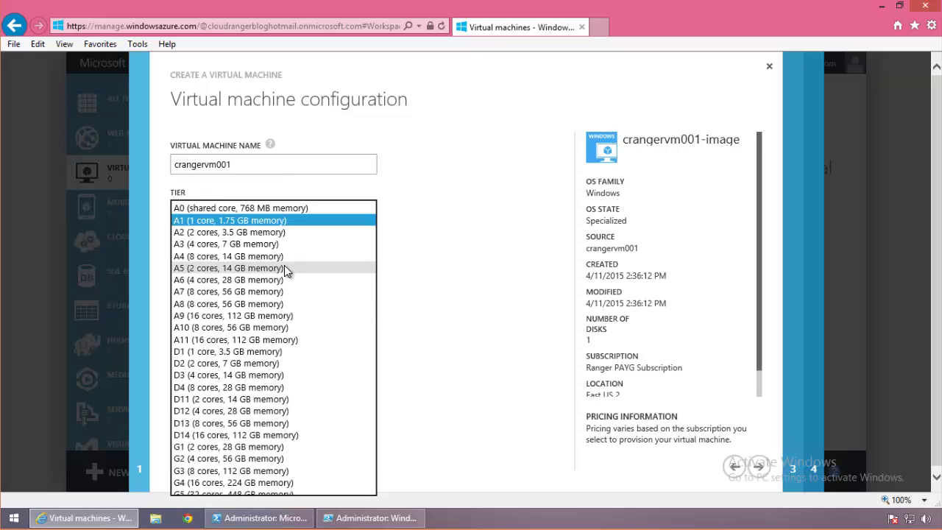
{"action": "left_click", "coordinate": [294, 243]}
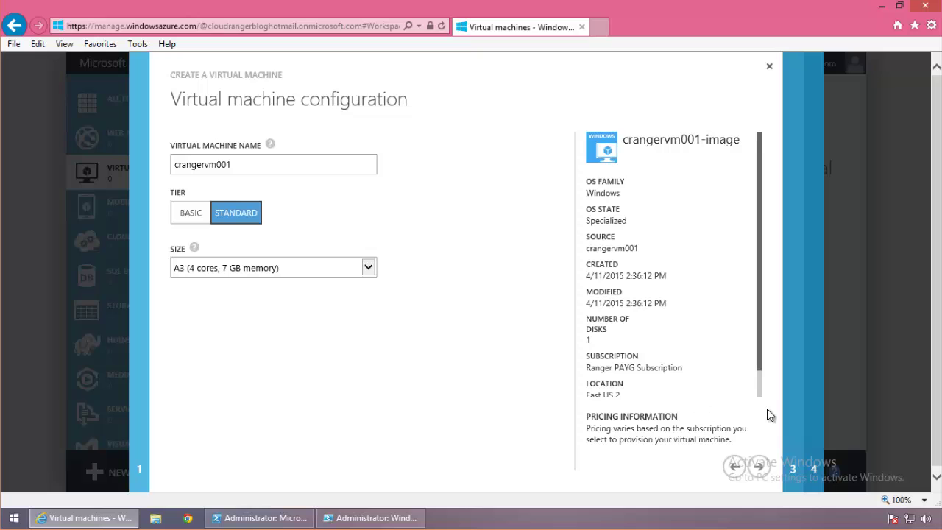
{"action": "left_click", "coordinate": [759, 467]}
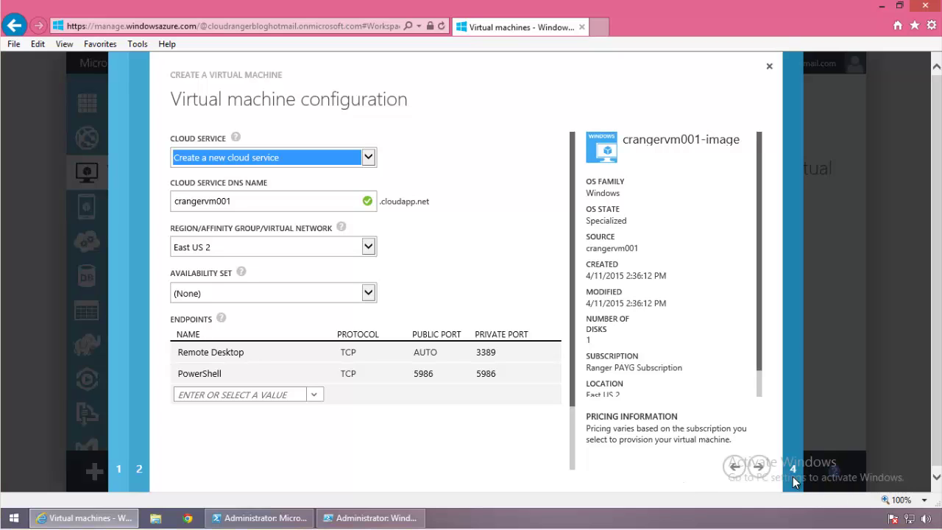
{"action": "left_click", "coordinate": [758, 468]}
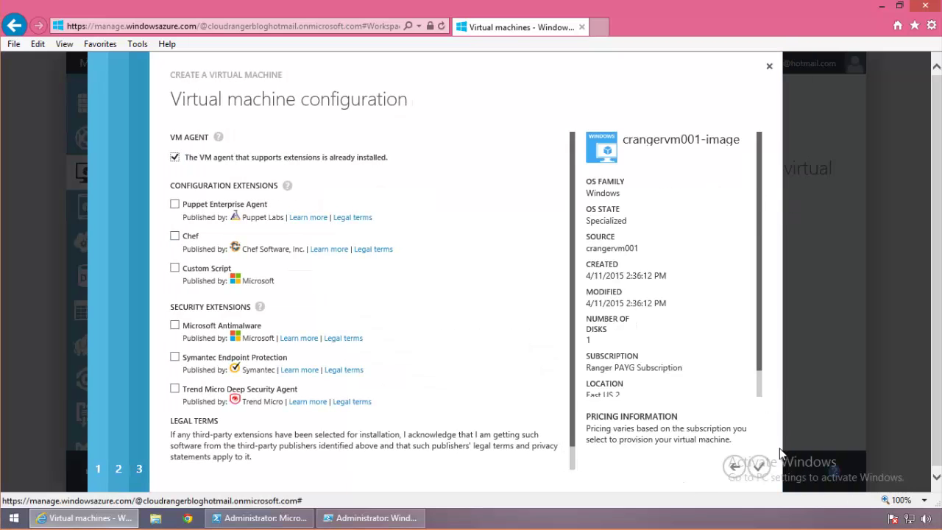
{"action": "left_click", "coordinate": [765, 469]}
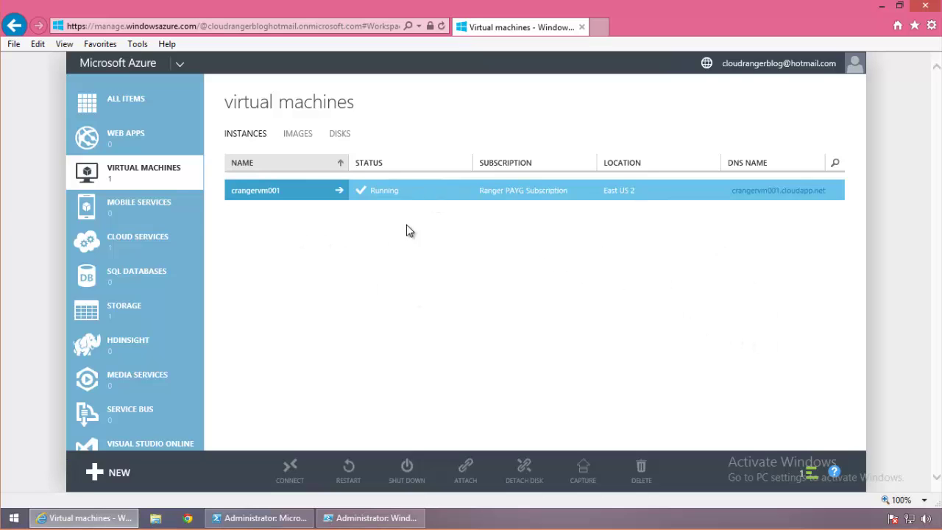
- Connect to crangervm001 by remote desktop and check the contents of Important document 1 in the C: drive's My Important Documents folder
{"action": "left_click", "coordinate": [173, 185]}
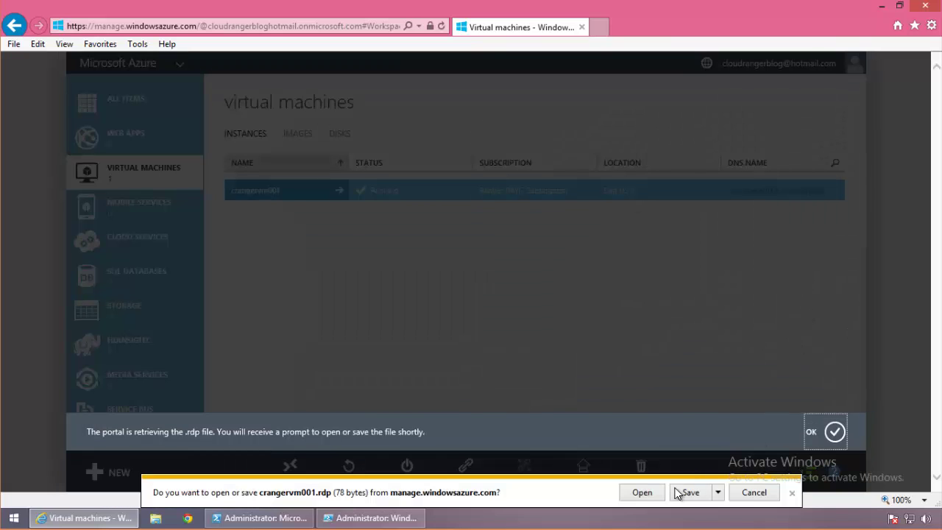
{"action": "left_click", "coordinate": [637, 492]}
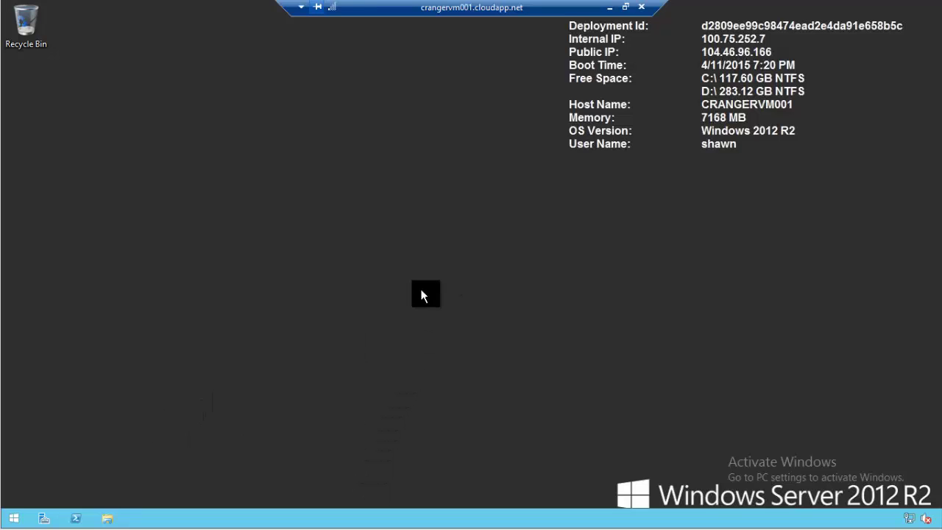
{"action": "left_click", "coordinate": [107, 518]}
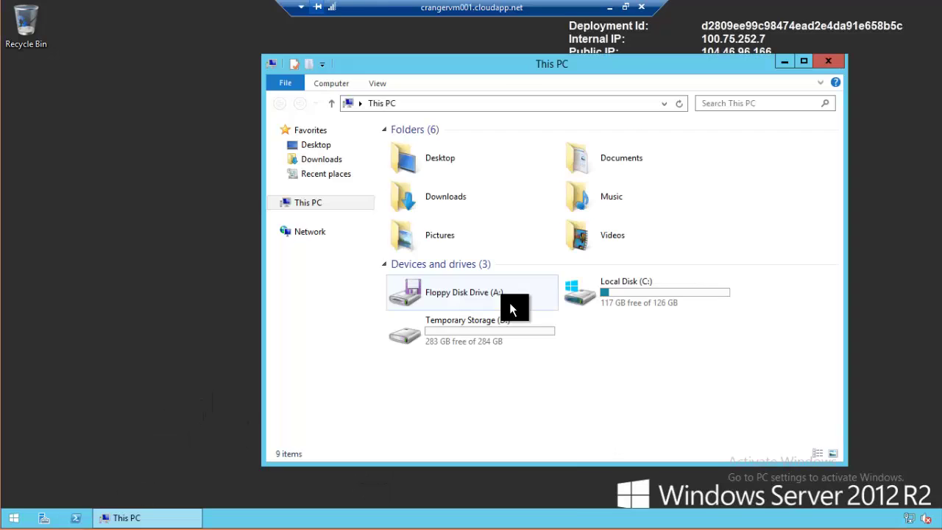
{"action": "double_click", "coordinate": [694, 291]}
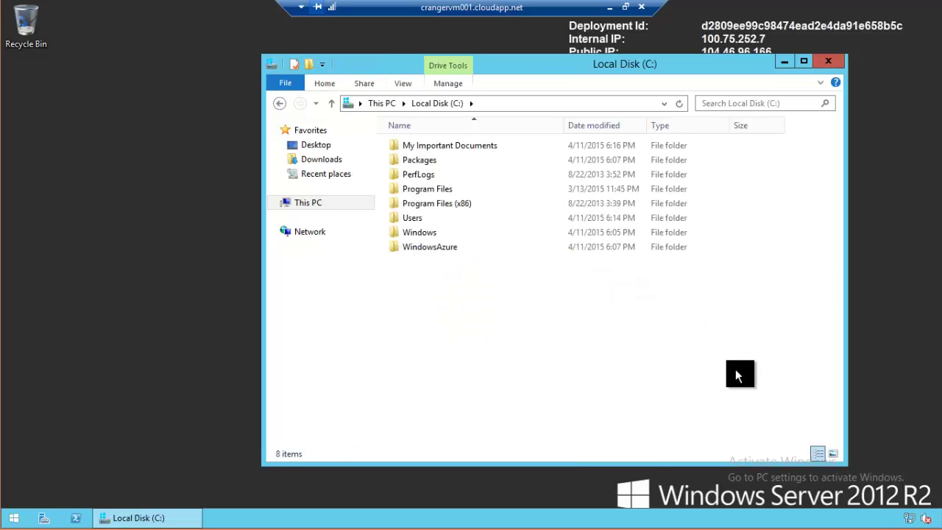
{"action": "double_click", "coordinate": [549, 147]}
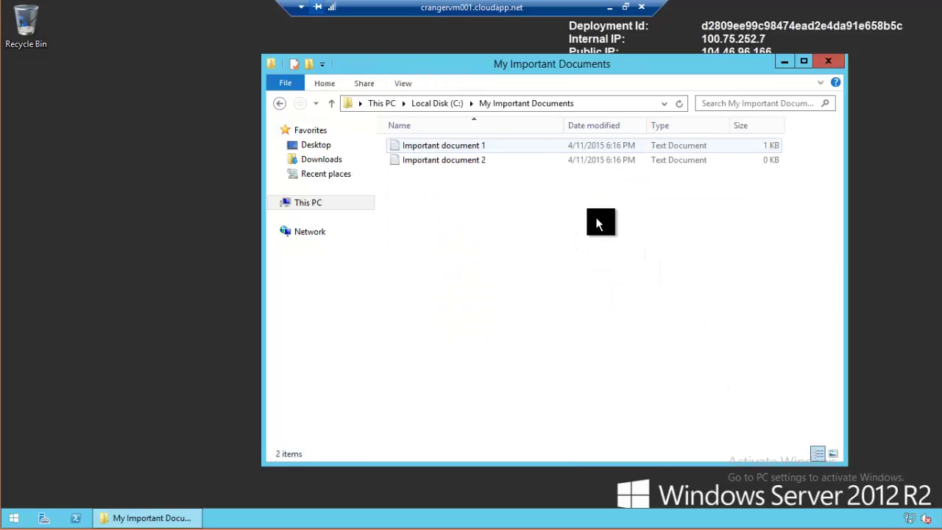
{"action": "double_click", "coordinate": [581, 147]}
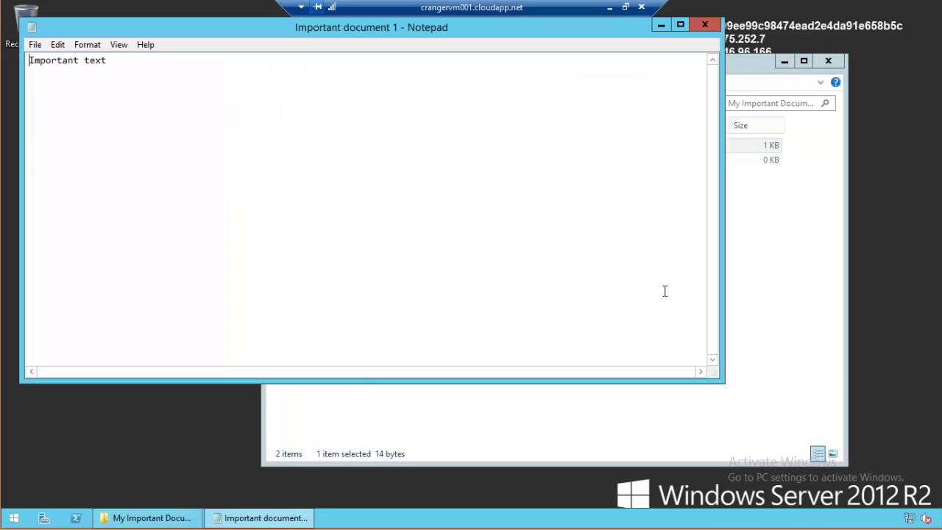
{"action": "left_click", "coordinate": [704, 25]}
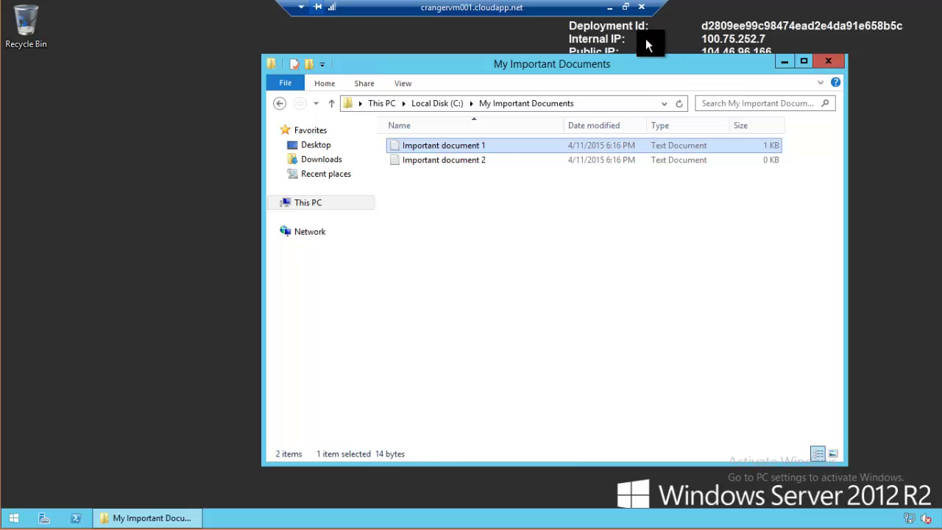
- Minimize the remote session and switch to Windows PowerShell ISE to review the Save-AzureVMImage command for crangervm001-image
{"action": "left_click", "coordinate": [609, 7]}
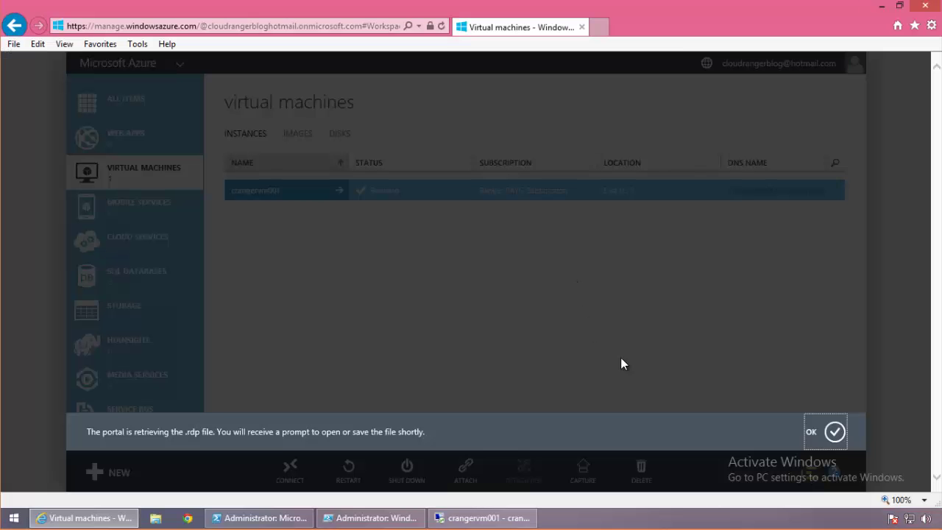
{"action": "left_click", "coordinate": [835, 432]}
{"action": "left_click", "coordinate": [280, 521]}
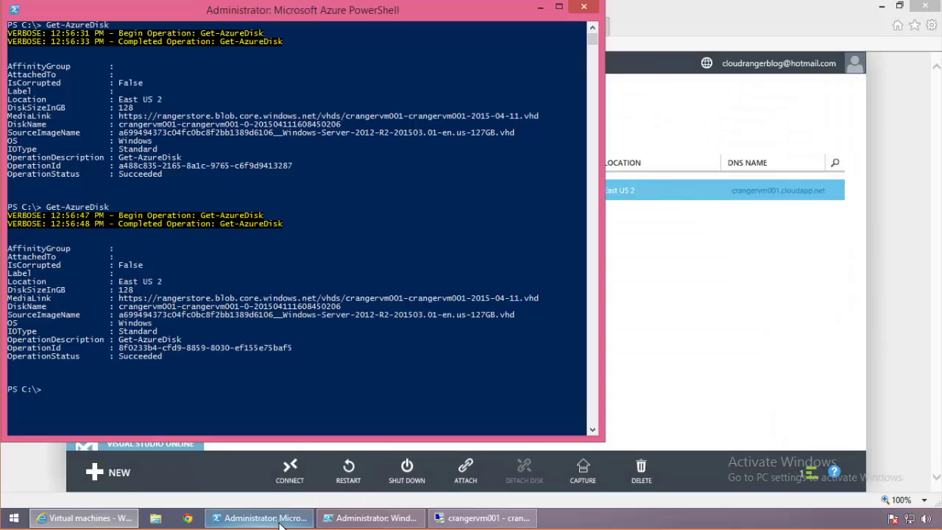
{"action": "left_click", "coordinate": [279, 521]}
{"action": "left_click", "coordinate": [361, 518]}
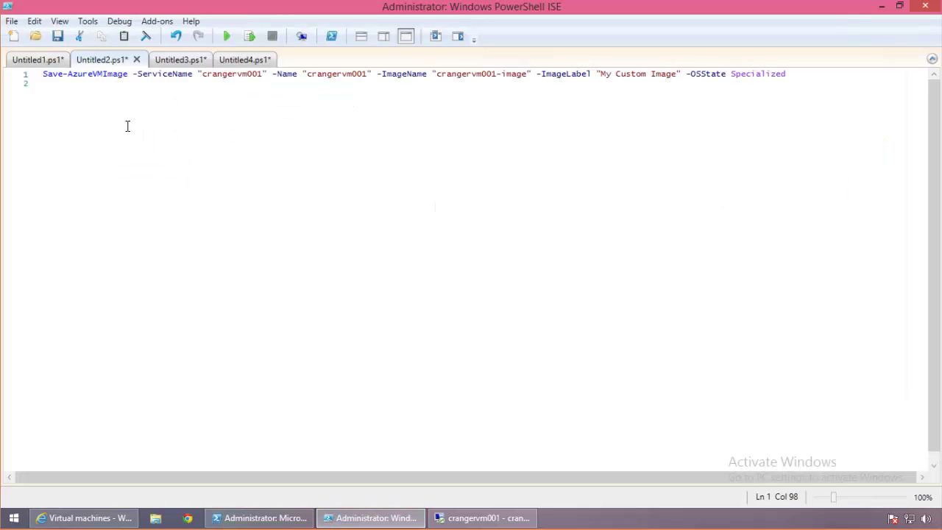
{"action": "left_click_drag", "start_coordinate": [43, 74], "coordinate": [137, 75]}
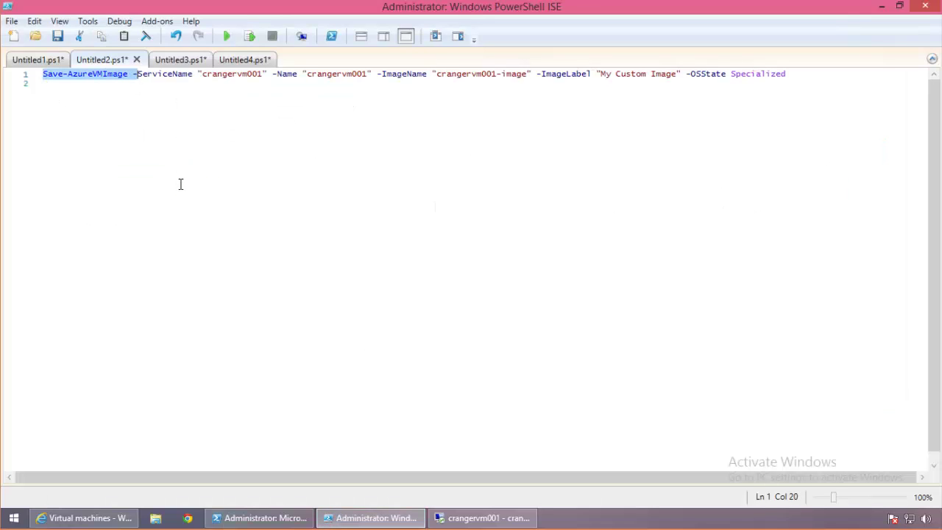
{"action": "left_click_drag", "start_coordinate": [233, 75], "coordinate": [524, 75]}
{"action": "left_click", "coordinate": [527, 135]}
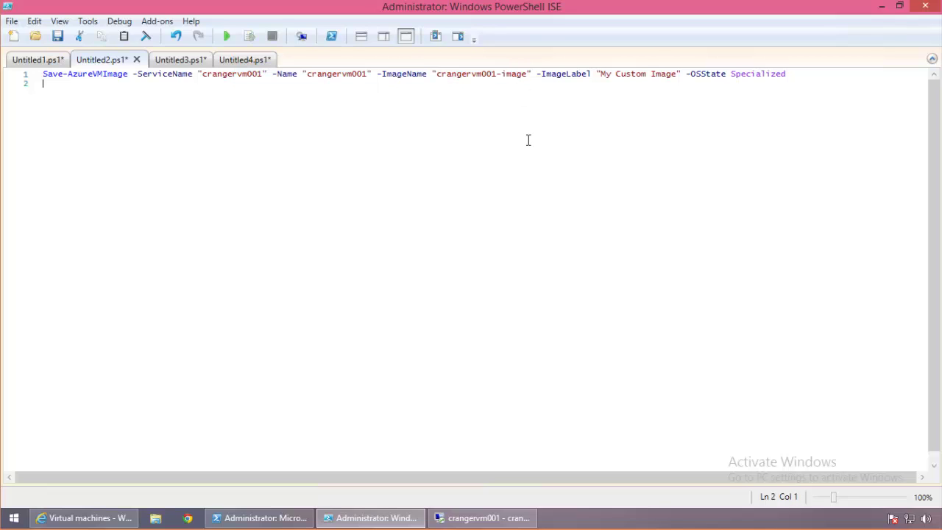
{"action": "double_click", "coordinate": [690, 75]}
{"action": "left_click", "coordinate": [832, 74]}
- Compare the Generalized OSState option in the Untitled1.ps1 script with the Specialized one in Untitled2.ps1
{"action": "left_click", "coordinate": [26, 61]}
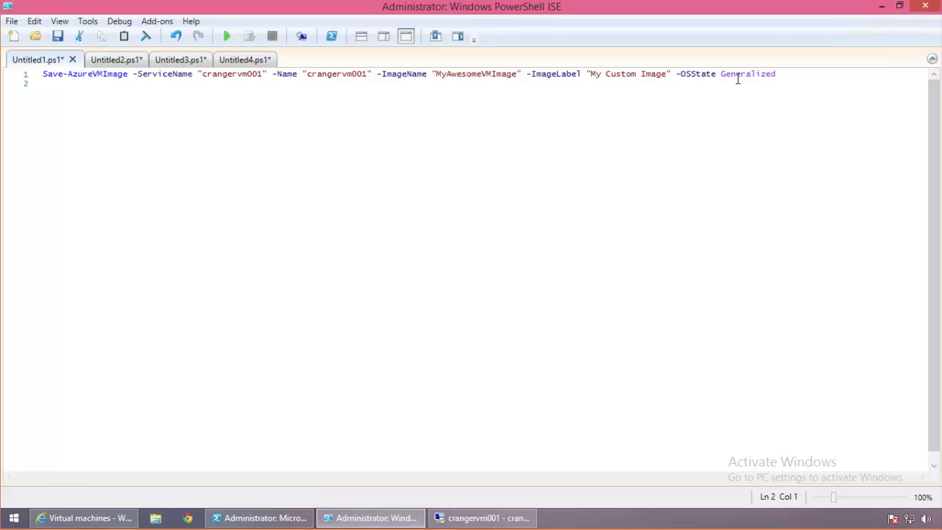
{"action": "double_click", "coordinate": [738, 74]}
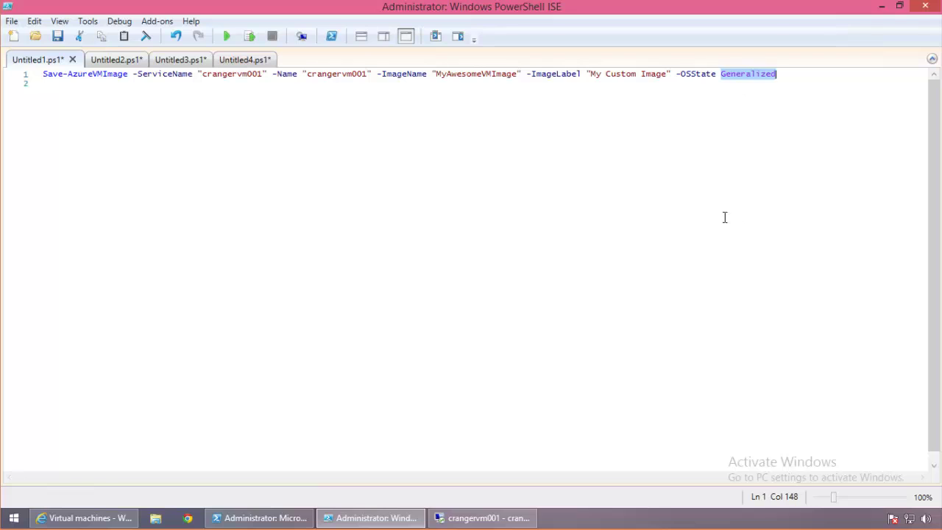
{"action": "left_click", "coordinate": [117, 60]}
{"action": "left_click", "coordinate": [804, 118]}
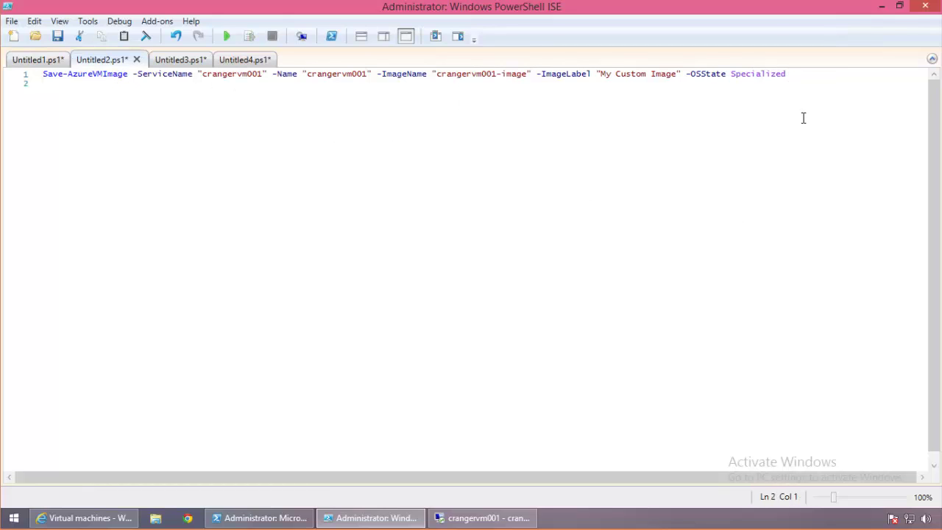